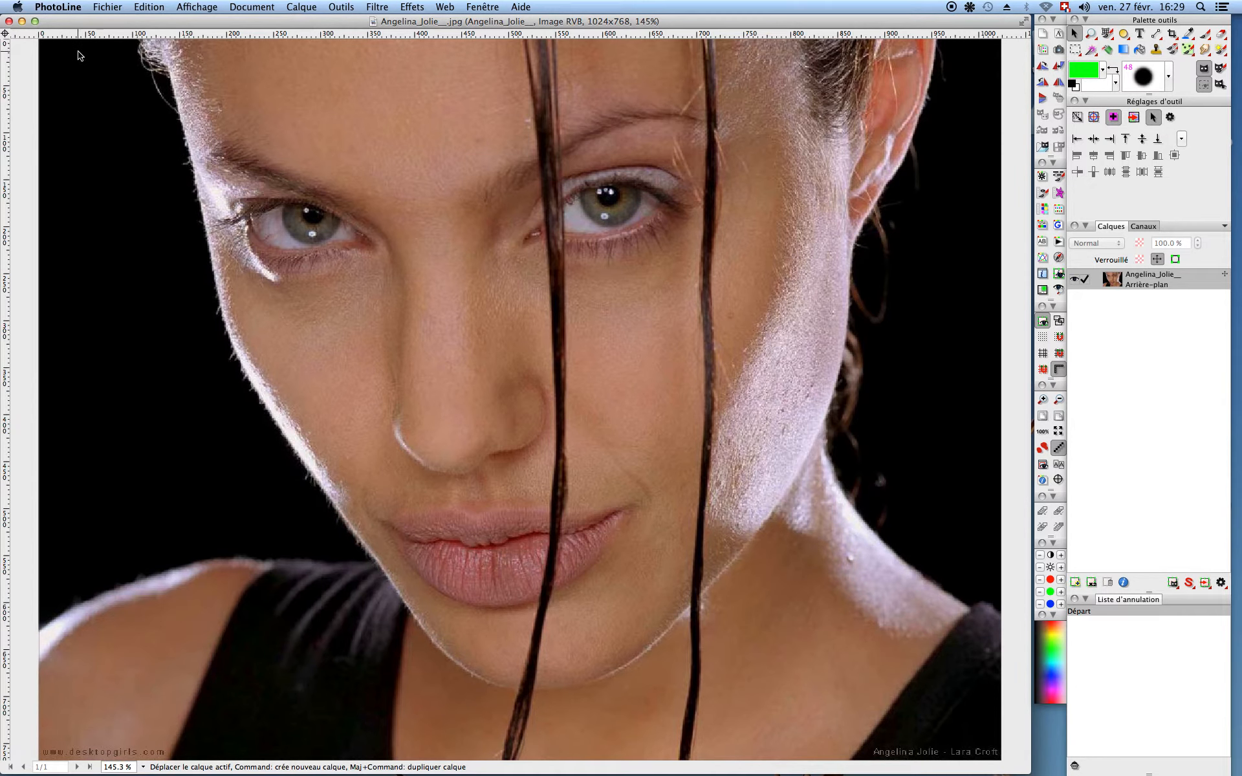
Step: Close the portrait photo and create a new DIN A4 landscape document of 3508 × 2480 px
{"action": "left_click", "coordinate": [9, 21]}
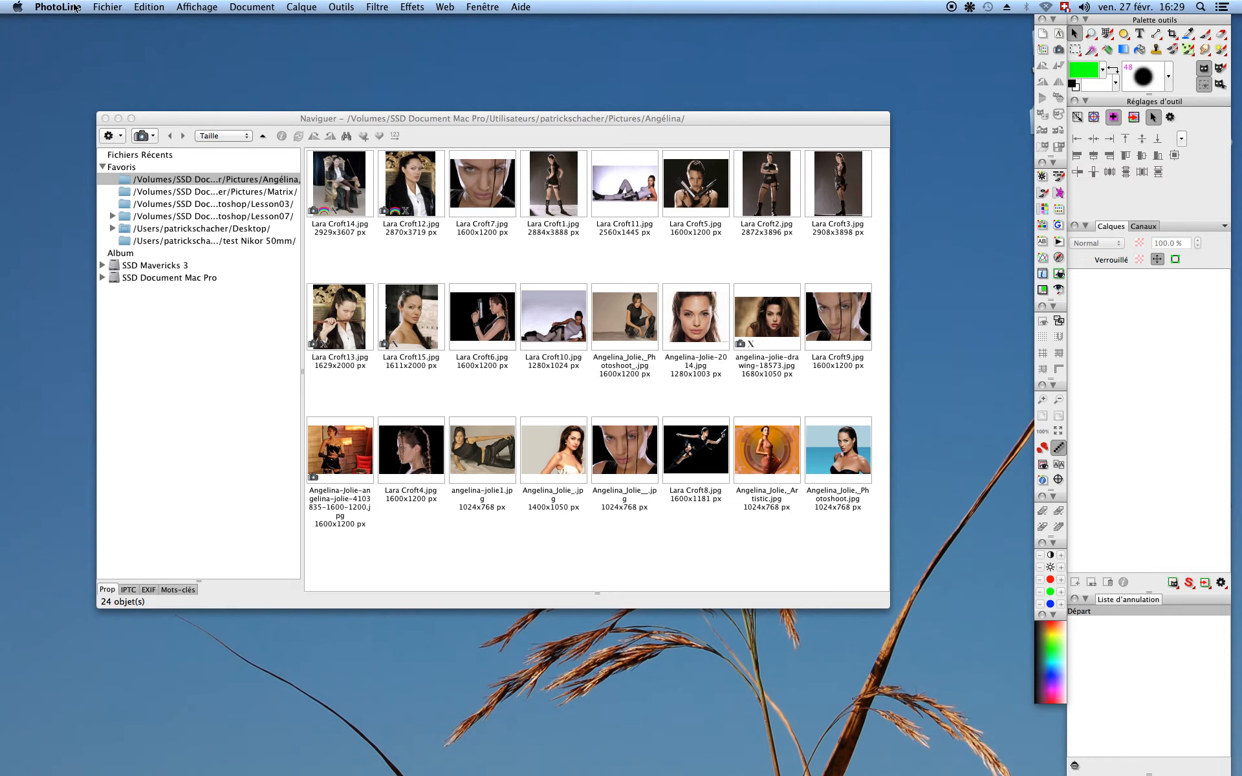
{"action": "left_click", "coordinate": [107, 9]}
{"action": "left_click", "coordinate": [107, 8]}
{"action": "left_click", "coordinate": [108, 9]}
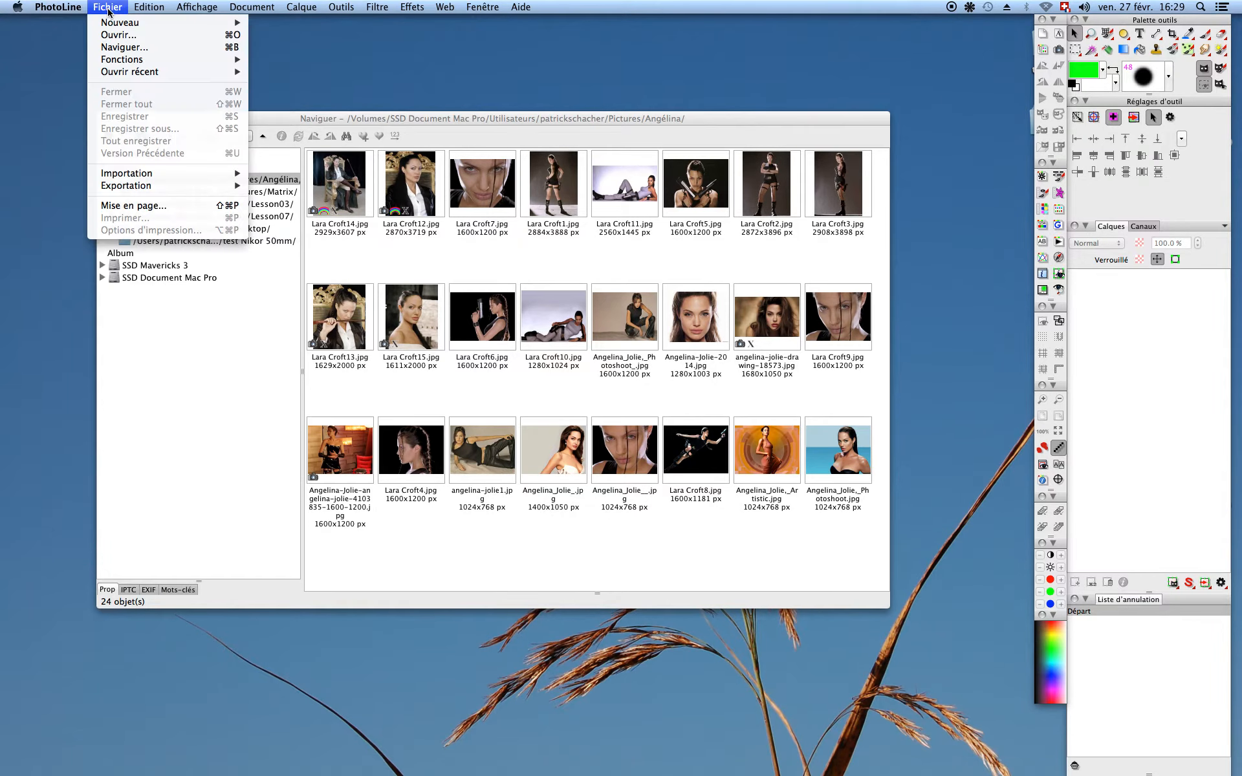
{"action": "mouse_move", "coordinate": [112, 23]}
{"action": "left_click", "coordinate": [297, 28]}
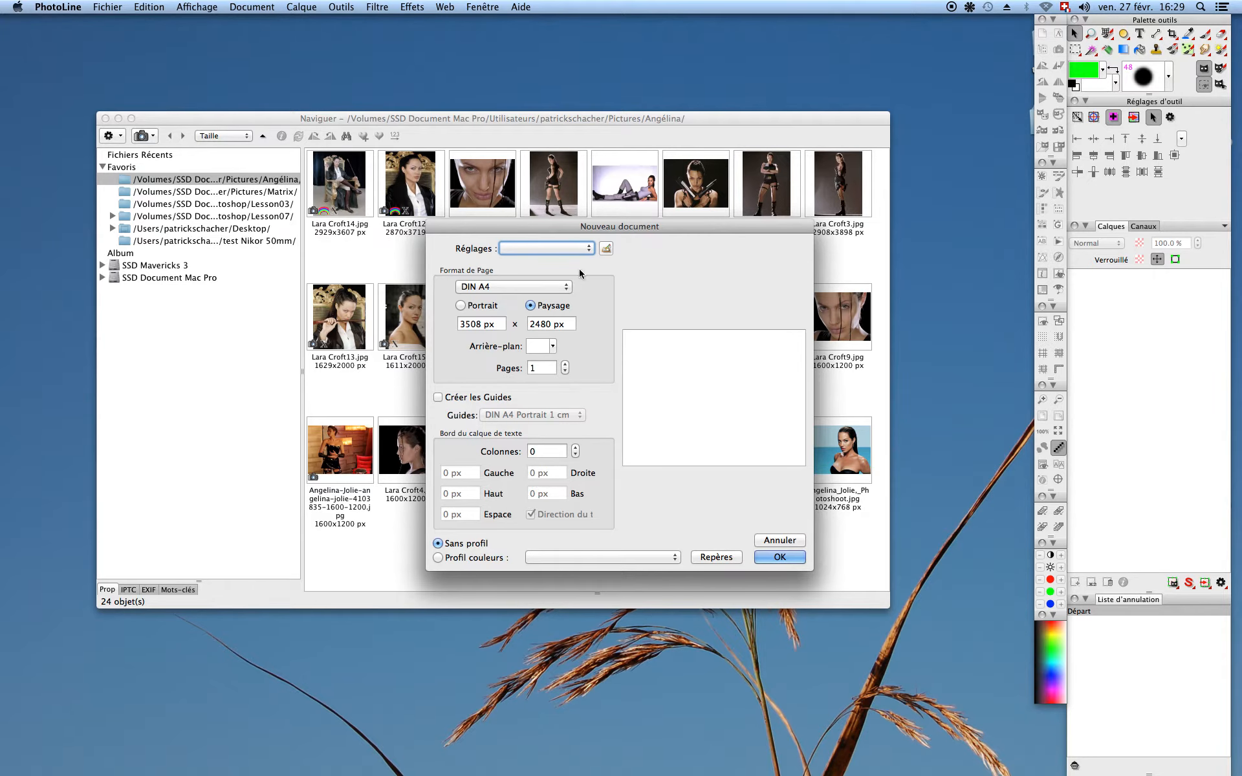
{"action": "left_click", "coordinate": [782, 557]}
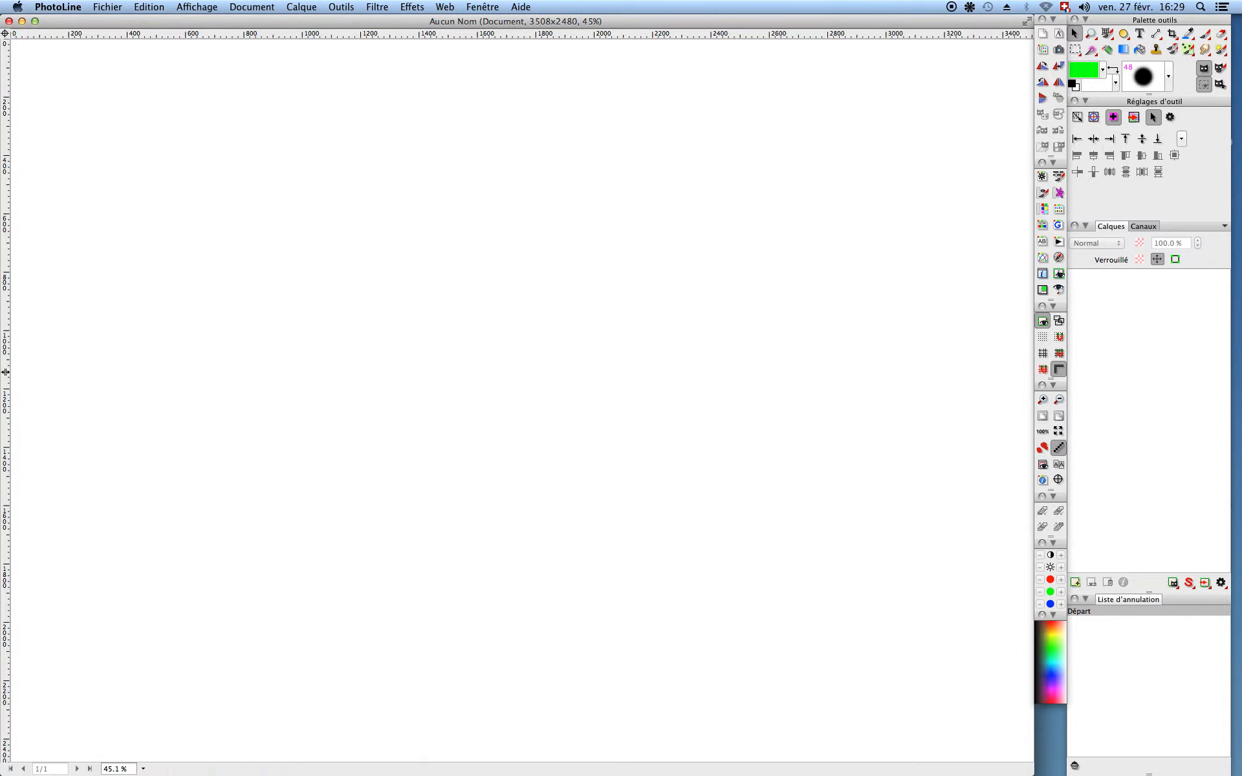
Step: Drag two vertical guides onto the blank page from the left ruler
{"action": "left_click_drag", "start_coordinate": [5, 368], "coordinate": [360, 354]}
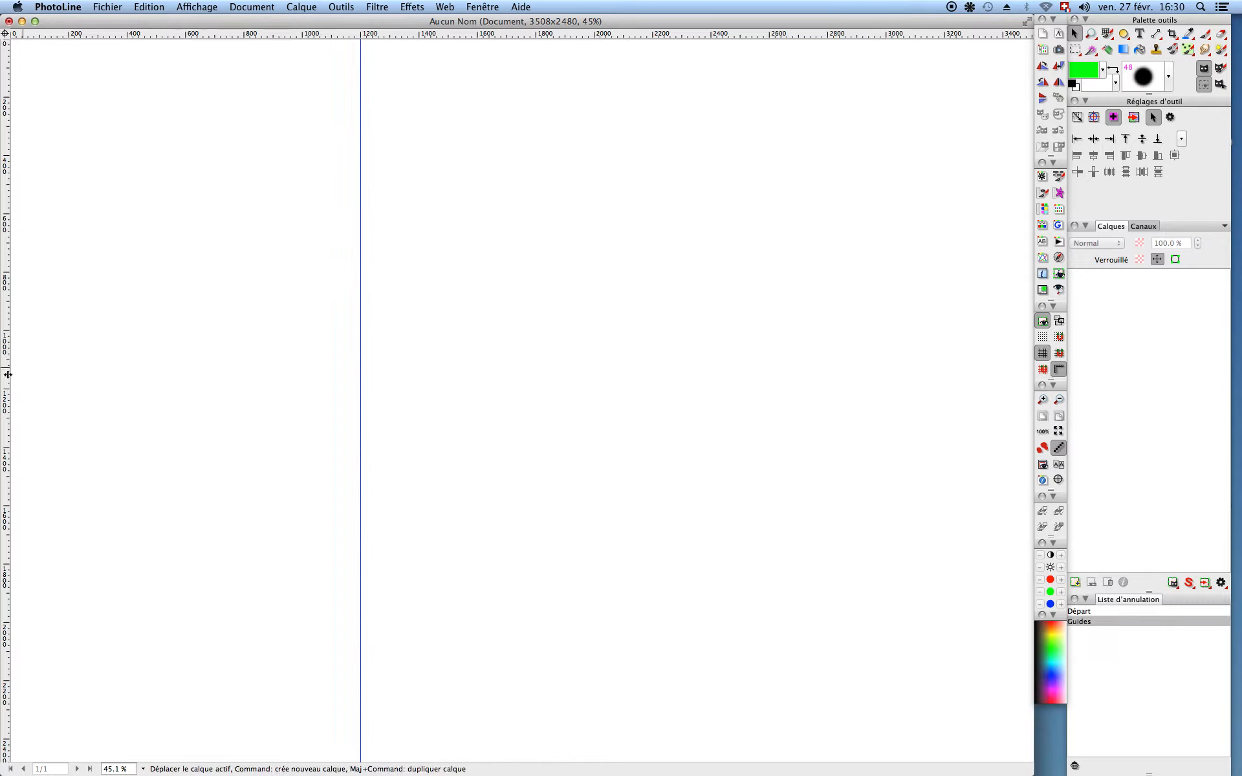
{"action": "left_click_drag", "start_coordinate": [8, 374], "coordinate": [593, 331]}
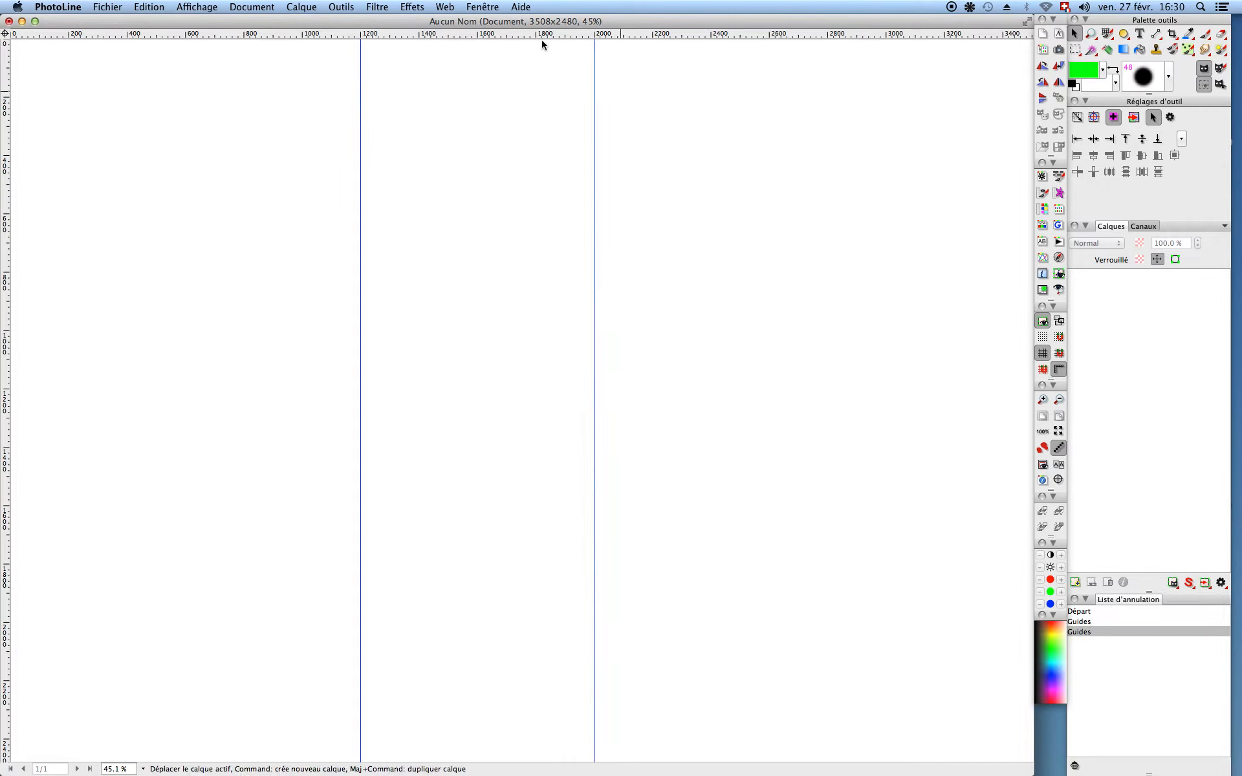
{"action": "mouse_move", "coordinate": [500, 33]}
{"action": "left_mouse_down"}
{"action": "mouse_move", "coordinate": [500, 123]}
{"action": "mouse_move", "coordinate": [498, 18]}
{"action": "left_mouse_up"}
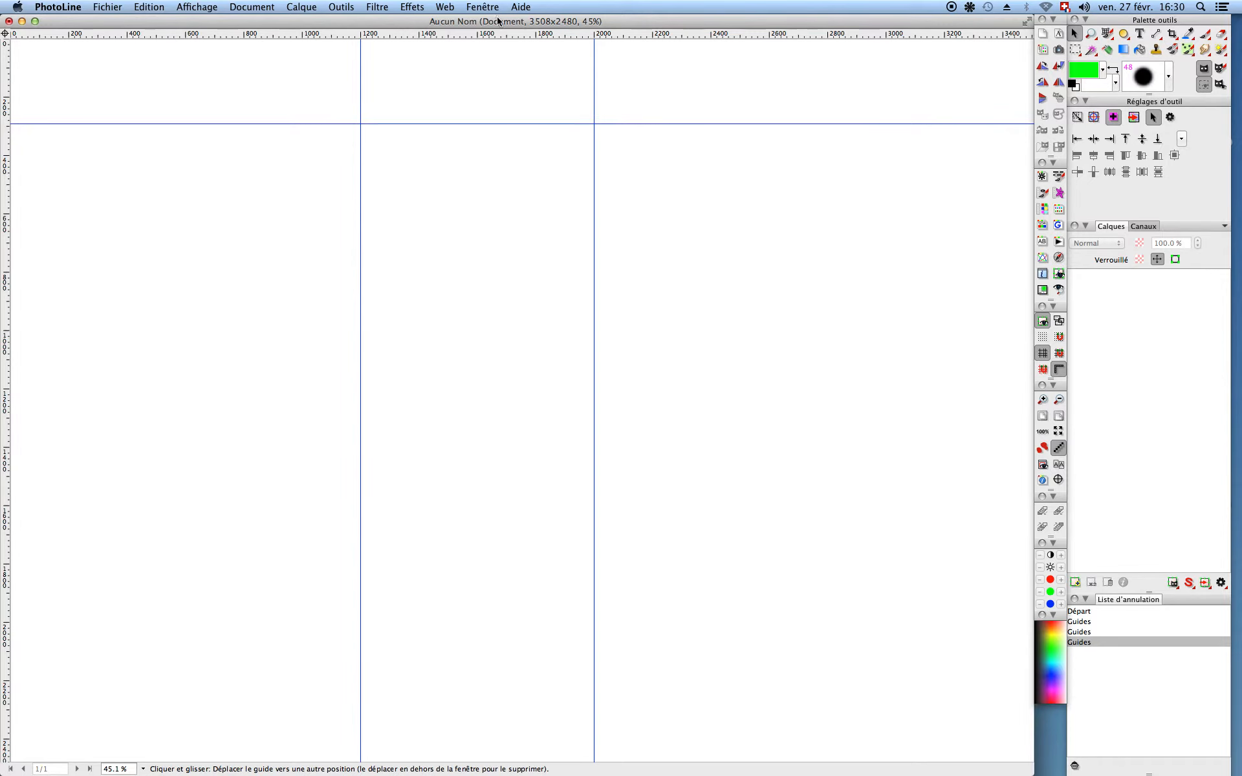
Step: Switch the rulers to millimetres and move the left guide to about 100 mm
{"action": "right_click", "coordinate": [287, 34]}
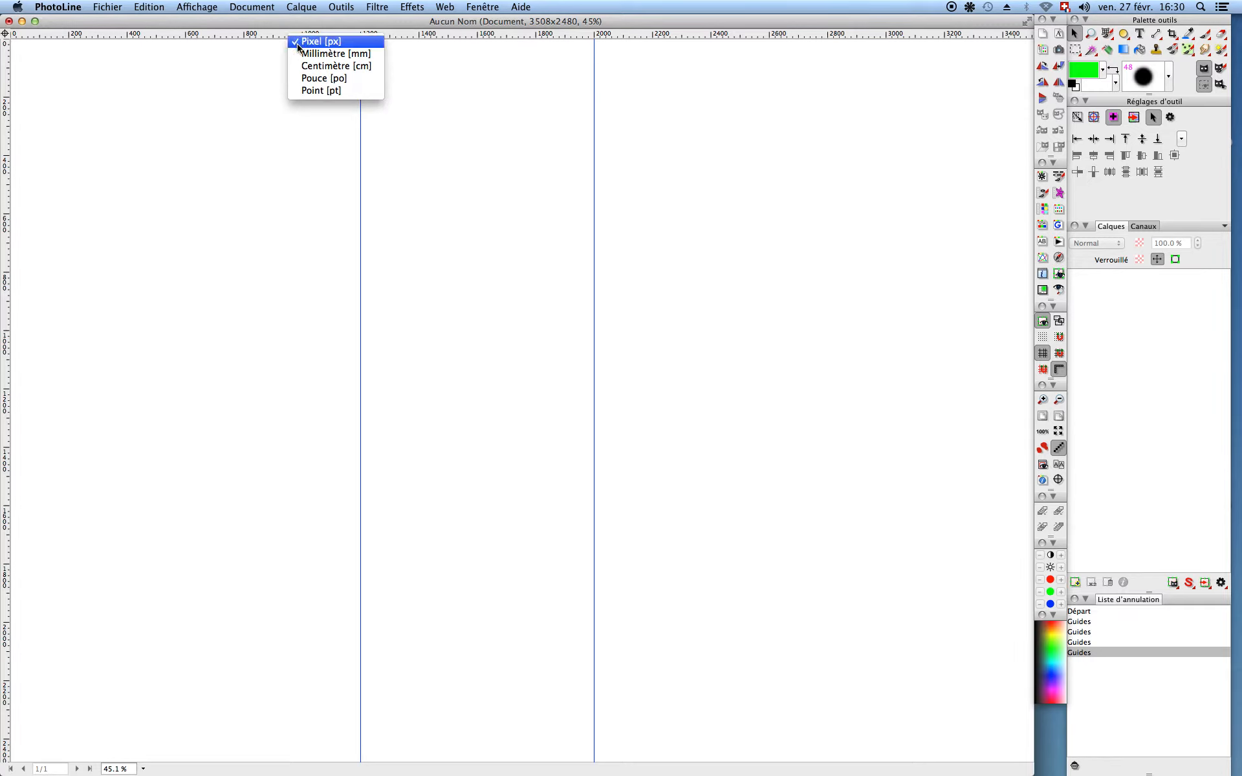
{"action": "left_click", "coordinate": [256, 77]}
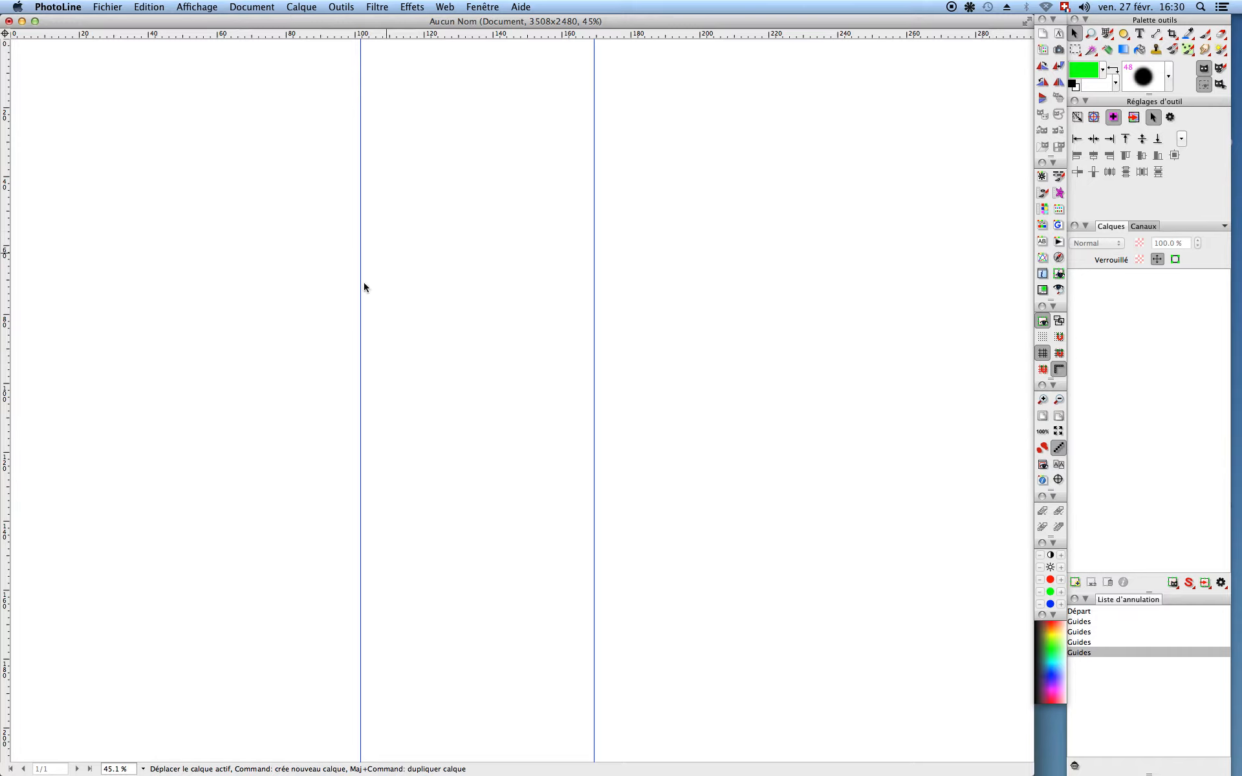
{"action": "left_click_drag", "start_coordinate": [360, 286], "coordinate": [354, 286]}
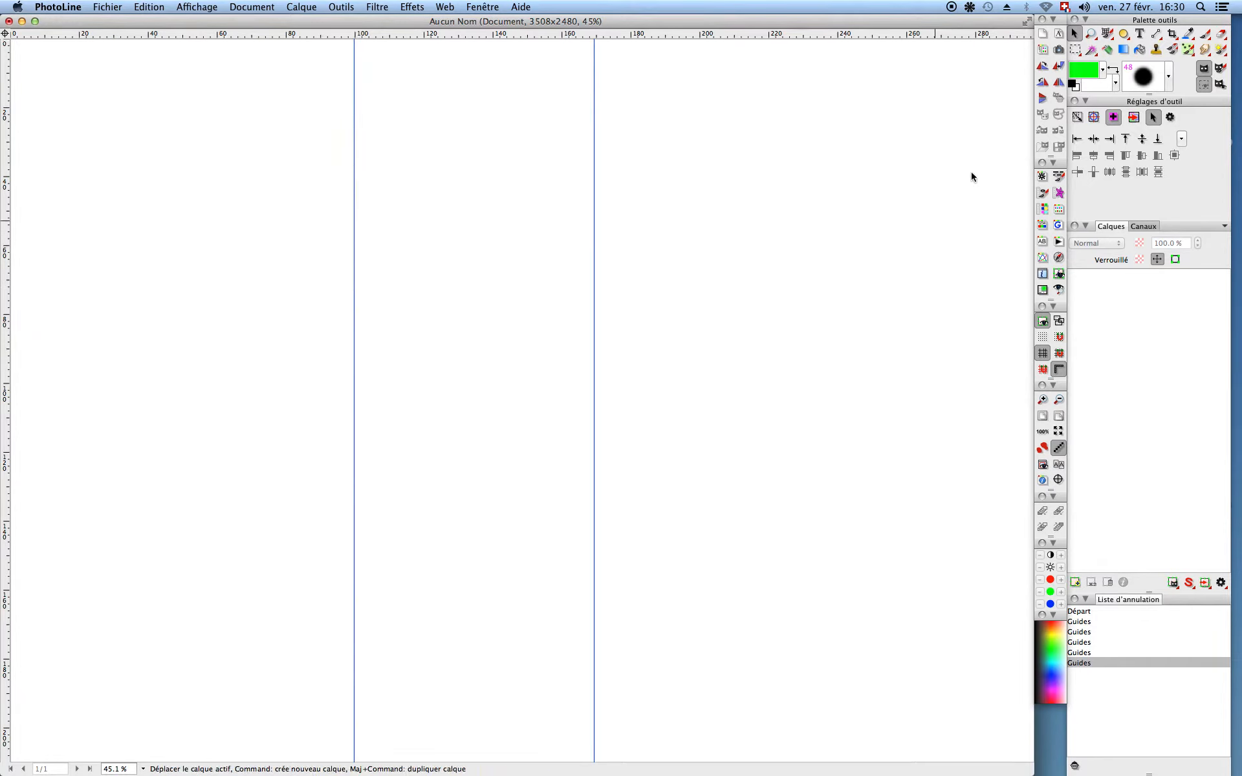
Step: Look through the Loupe and Déformer tool variants, then select the Libre style d'étoiles shape tool
{"action": "left_click", "coordinate": [1095, 39]}
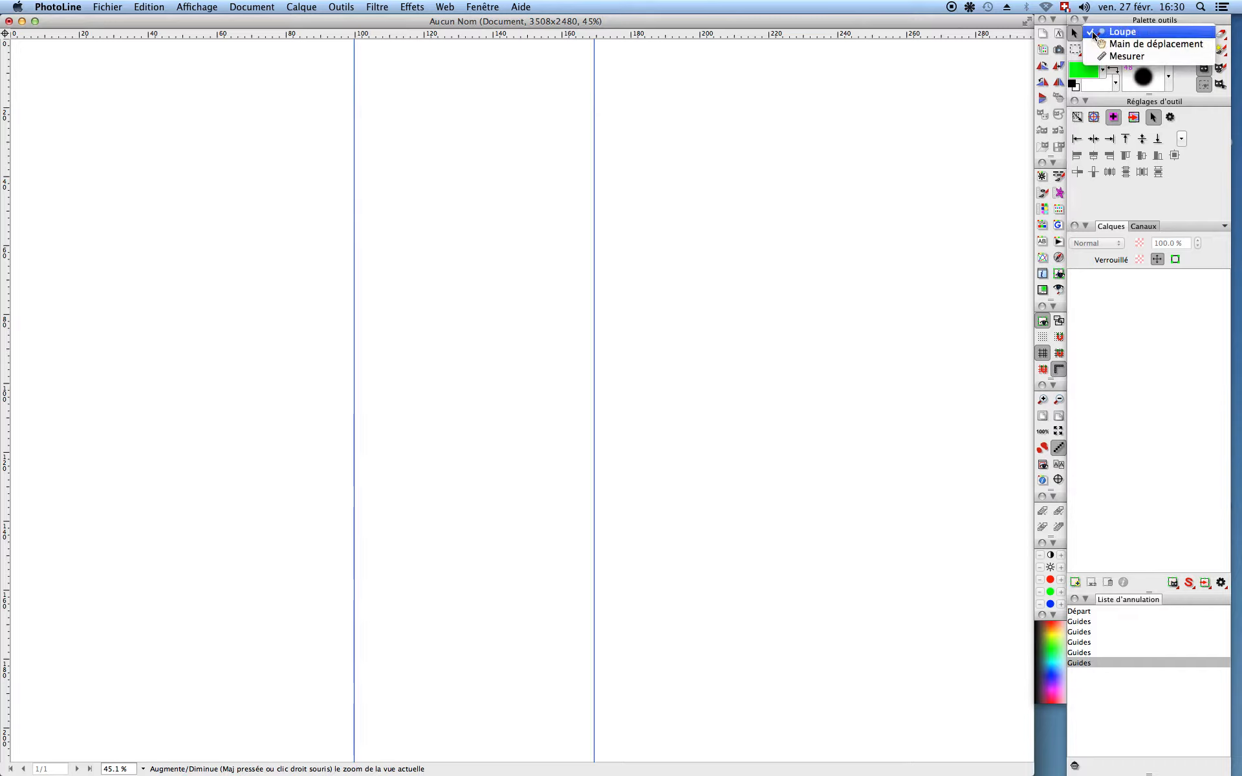
{"action": "left_click", "coordinate": [1095, 33]}
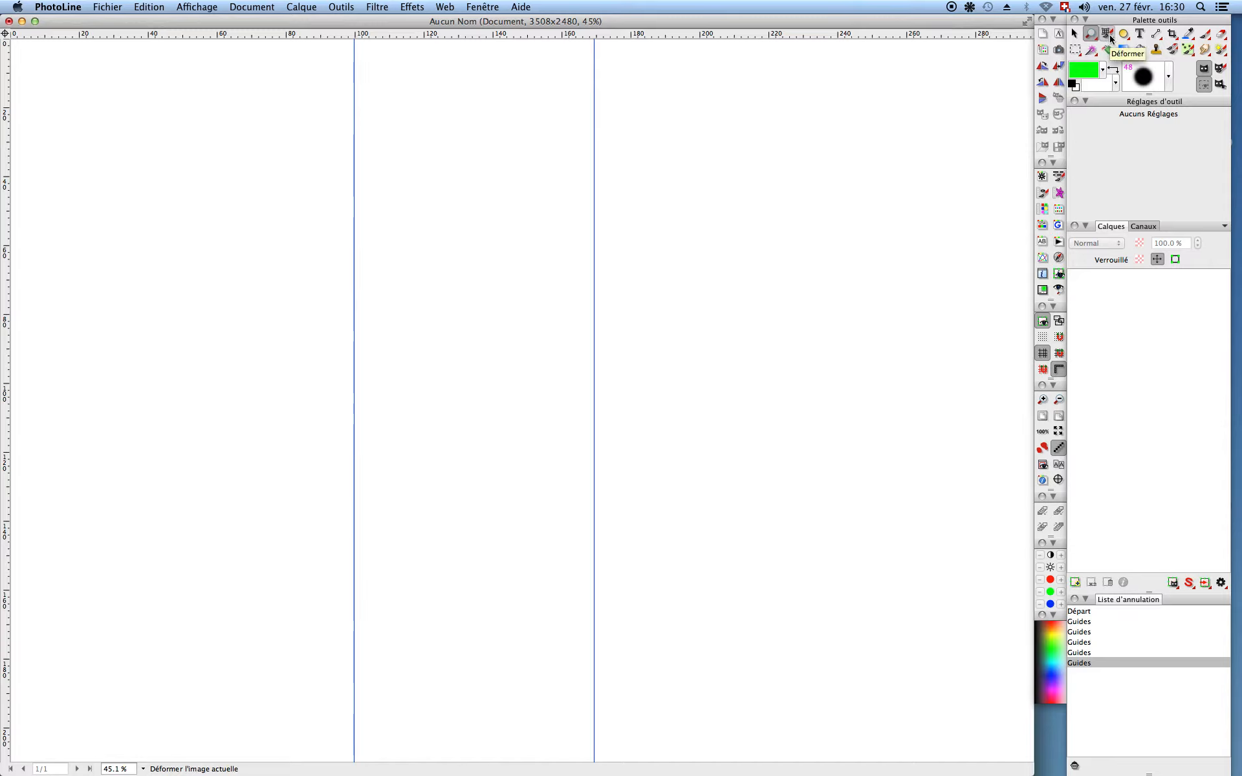
{"action": "left_click", "coordinate": [1109, 34]}
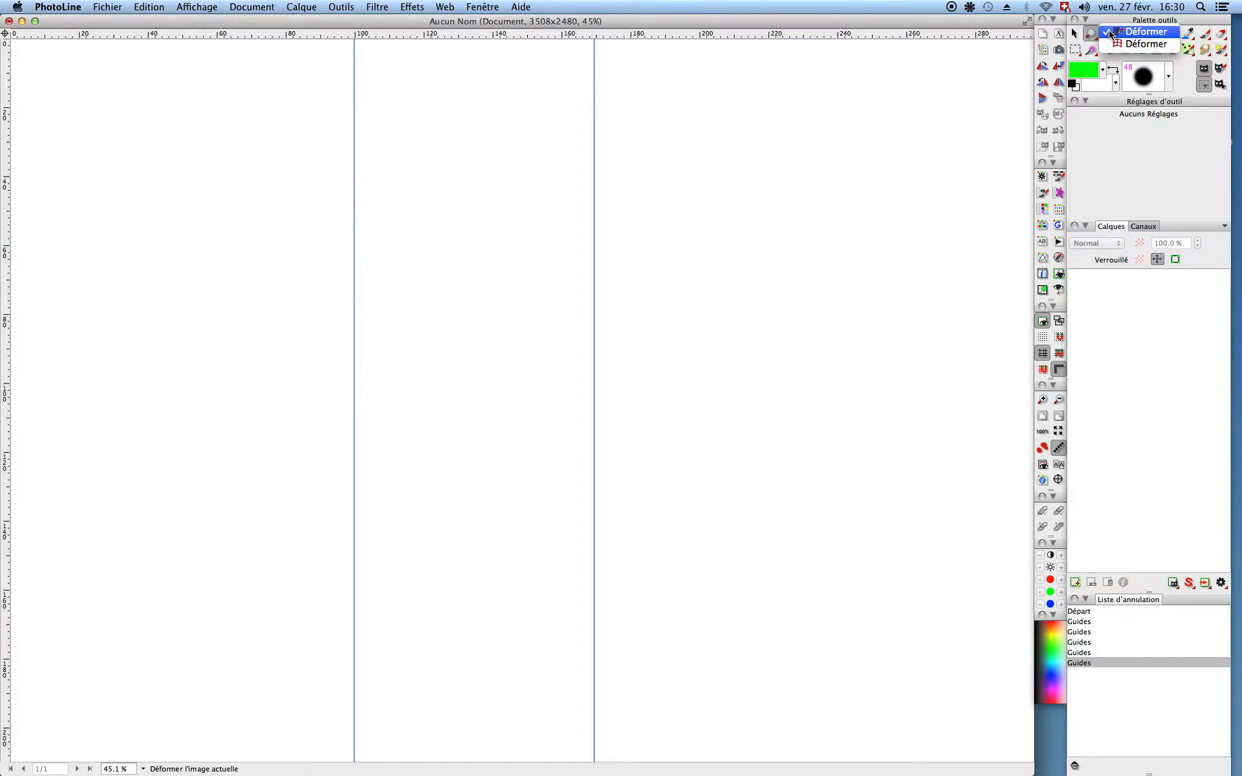
{"action": "left_click", "coordinate": [1110, 32]}
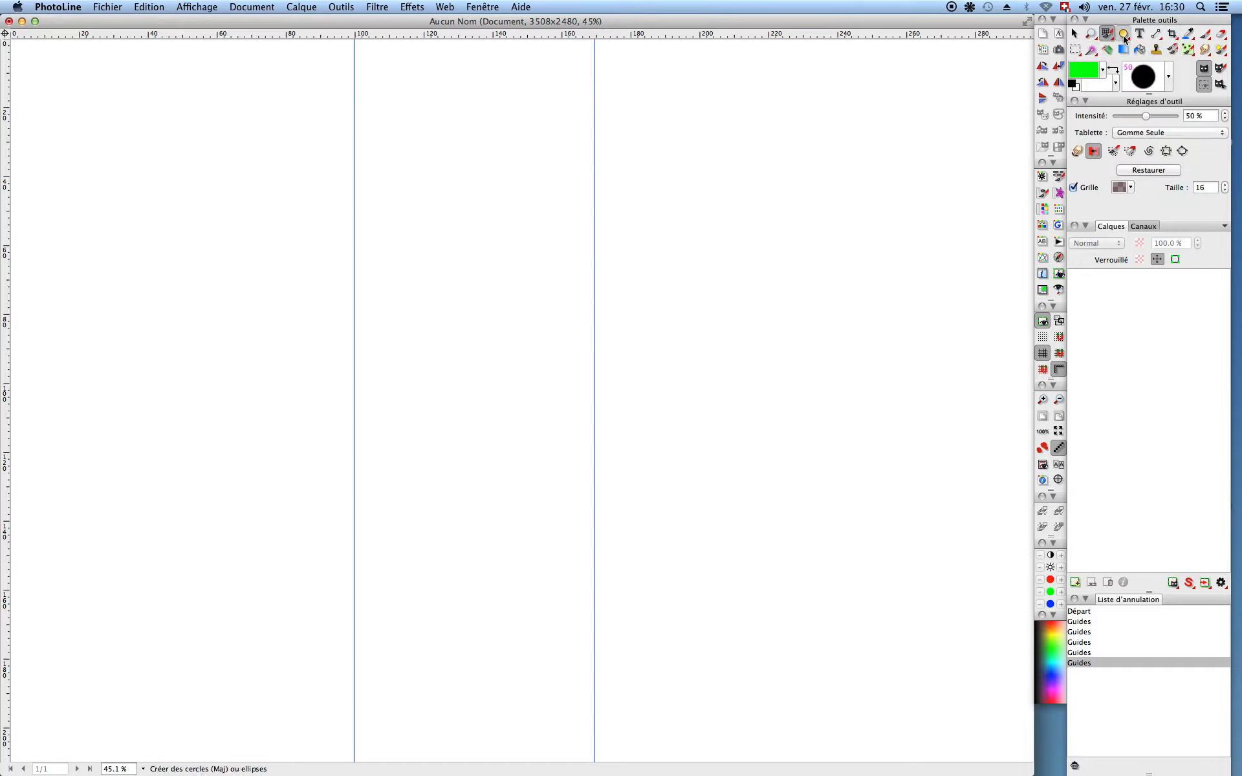
{"action": "left_click", "coordinate": [1126, 37]}
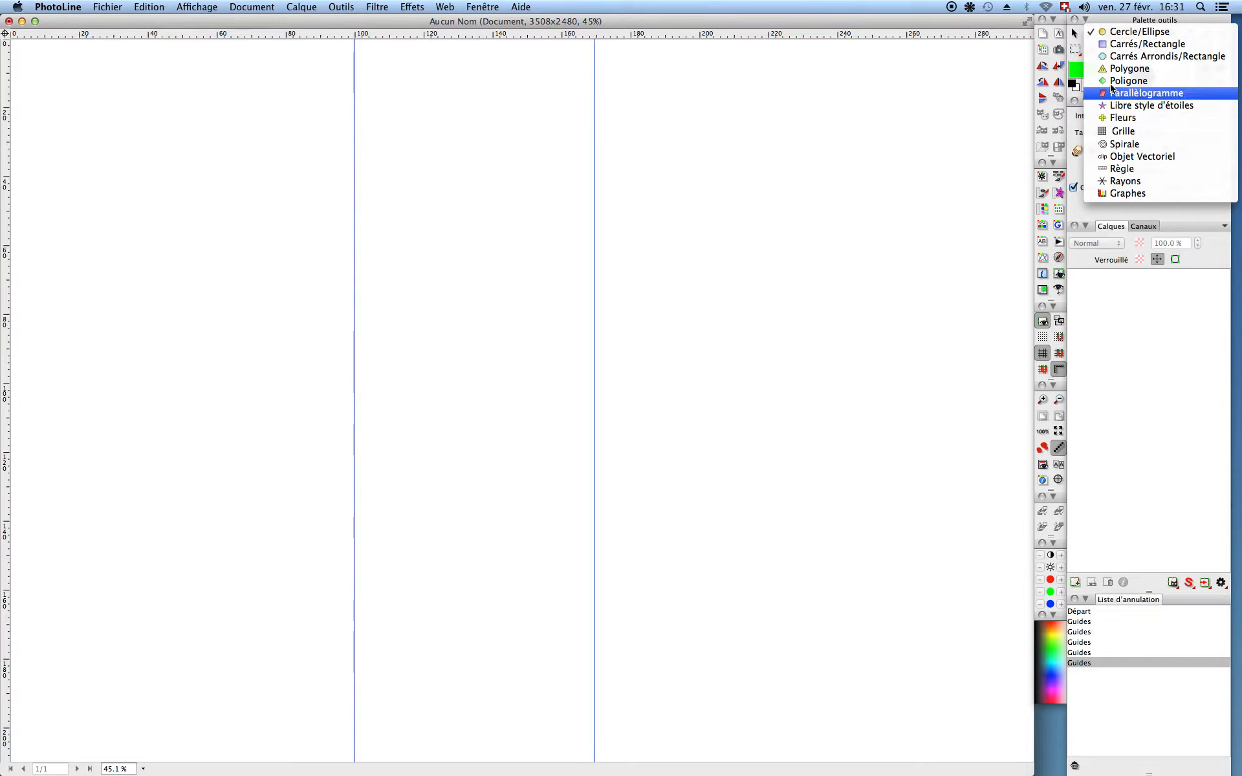
{"action": "left_click", "coordinate": [1138, 105]}
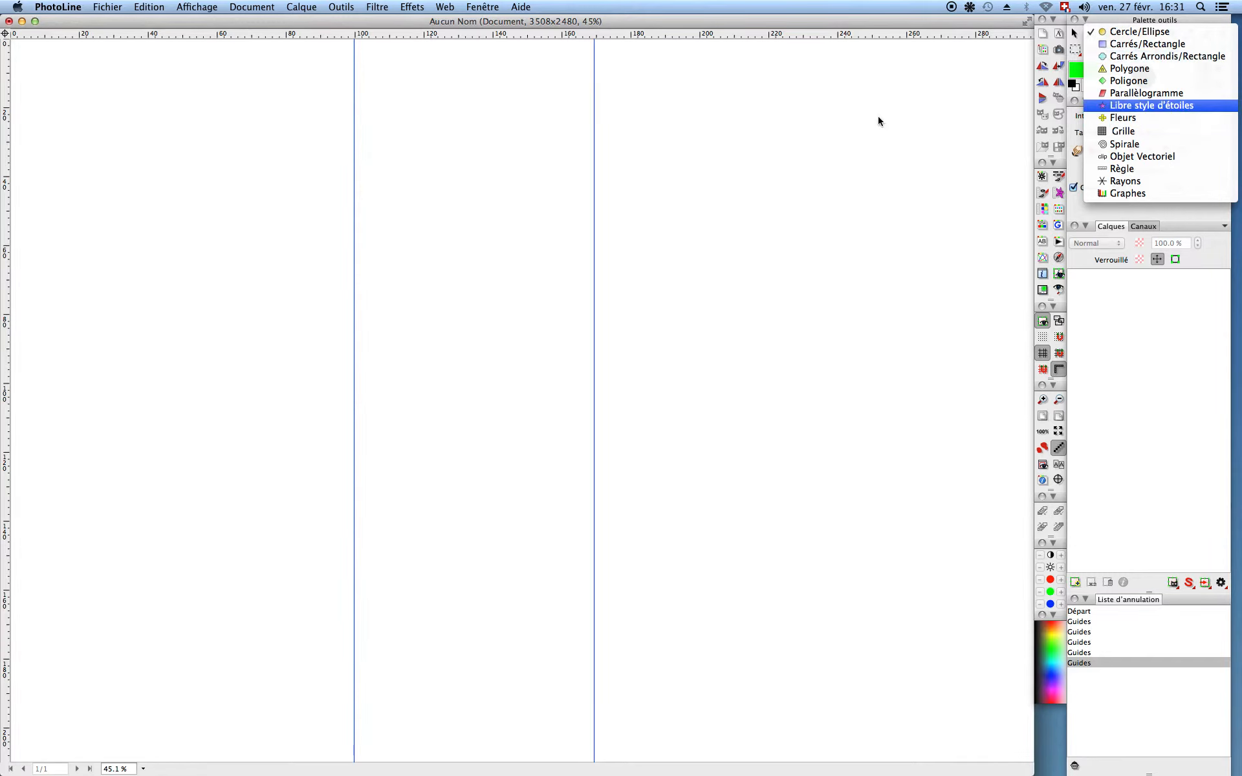
Step: Drag out a large purple five-pointed star across both guides in the page's upper part
{"action": "left_click_drag", "start_coordinate": [457, 237], "coordinate": [686, 364]}
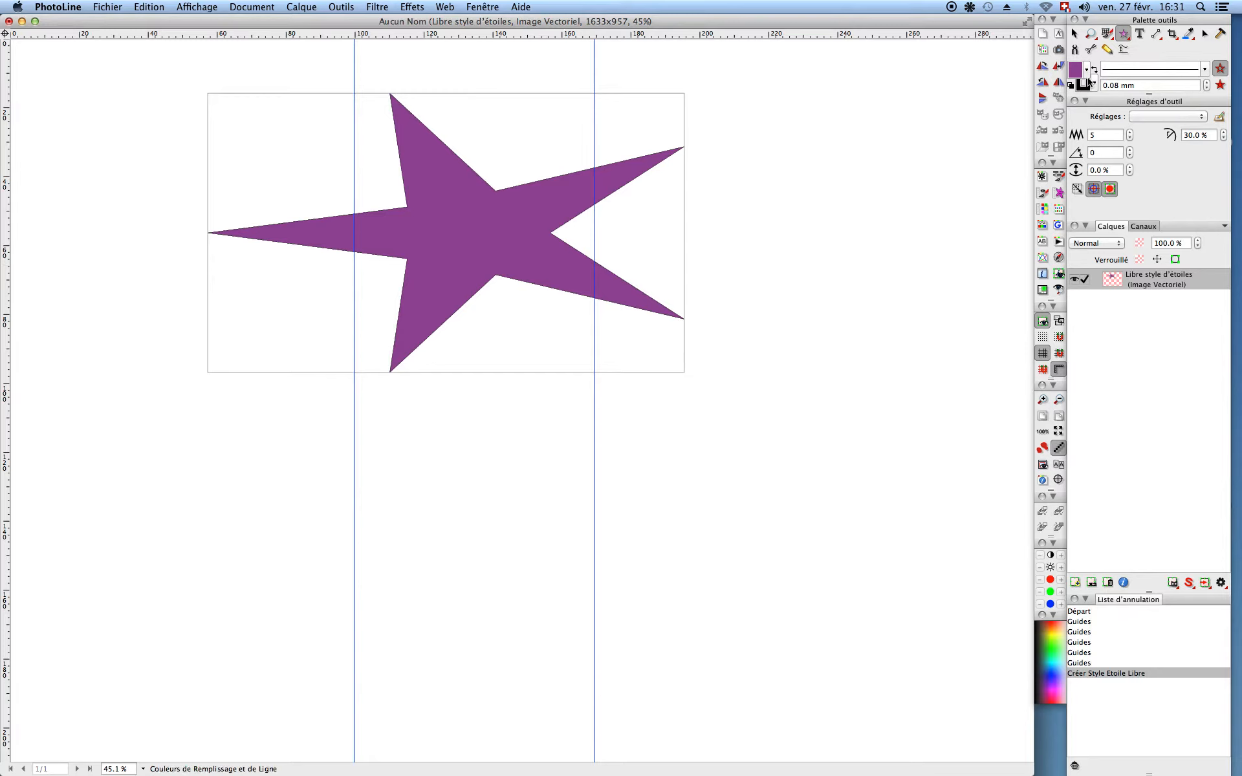
{"action": "left_click", "coordinate": [1093, 85]}
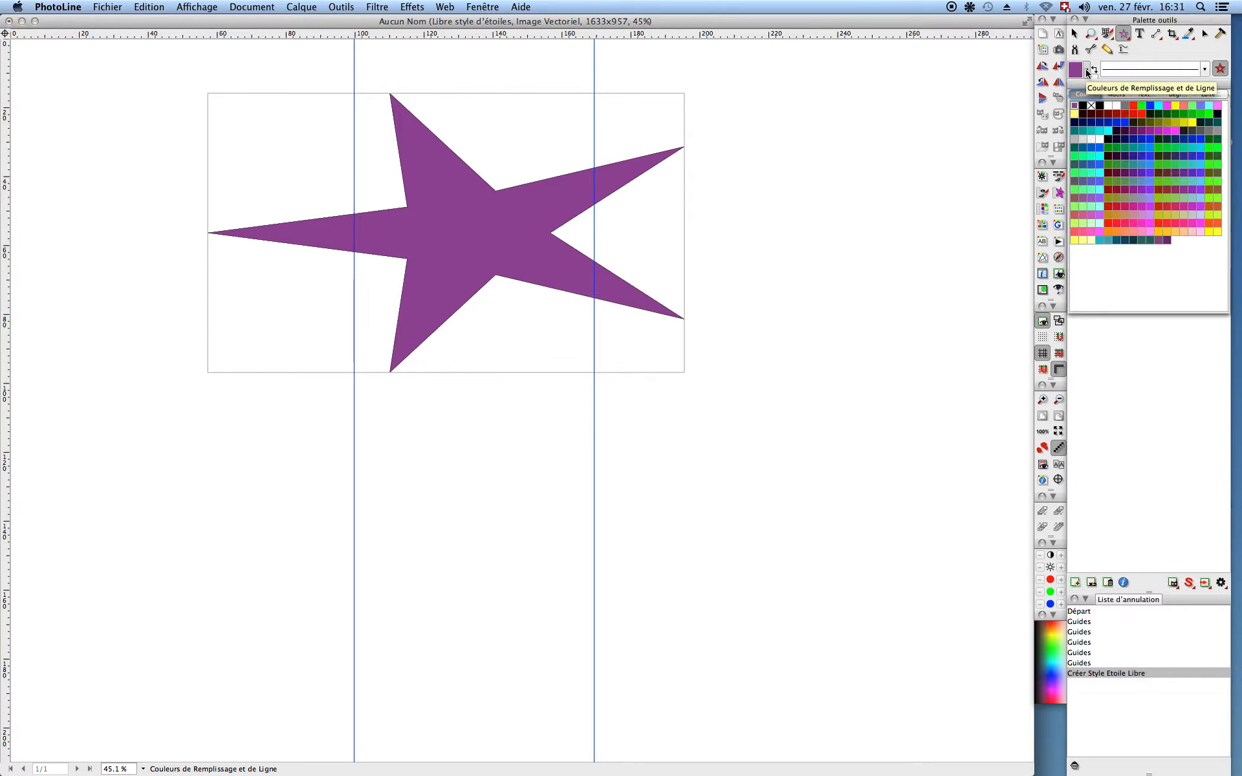
Step: Fill the star bright green, give it a red outline, and set the line width to 0.25 mm
{"action": "left_click", "coordinate": [1142, 106]}
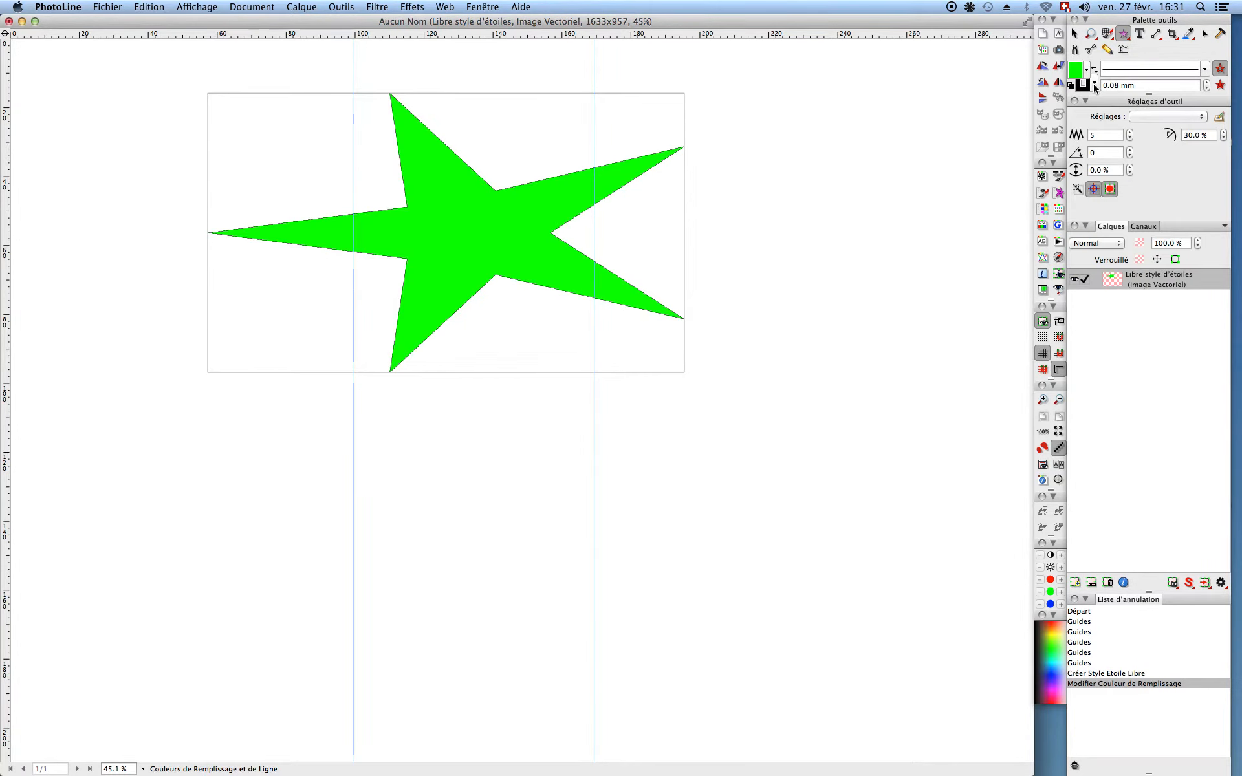
{"action": "left_click", "coordinate": [1094, 85]}
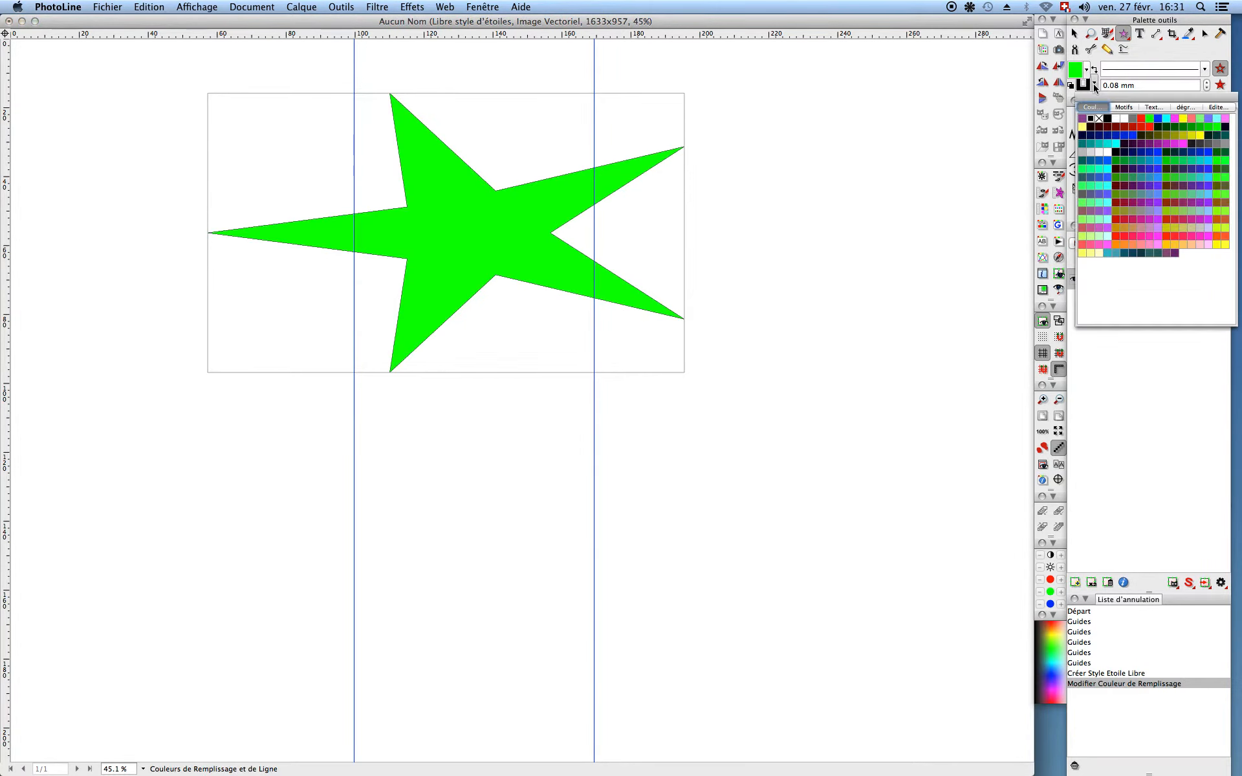
{"action": "left_click", "coordinate": [1140, 117]}
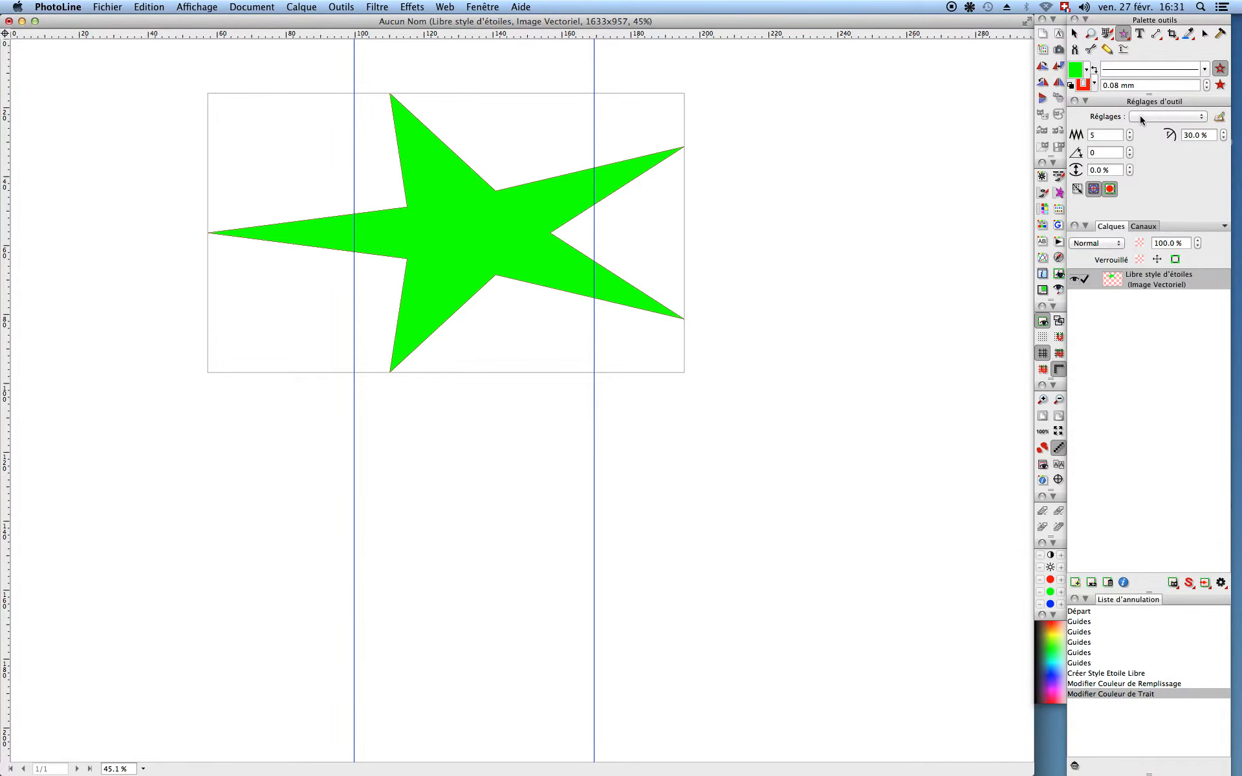
{"action": "left_click", "coordinate": [1206, 82]}
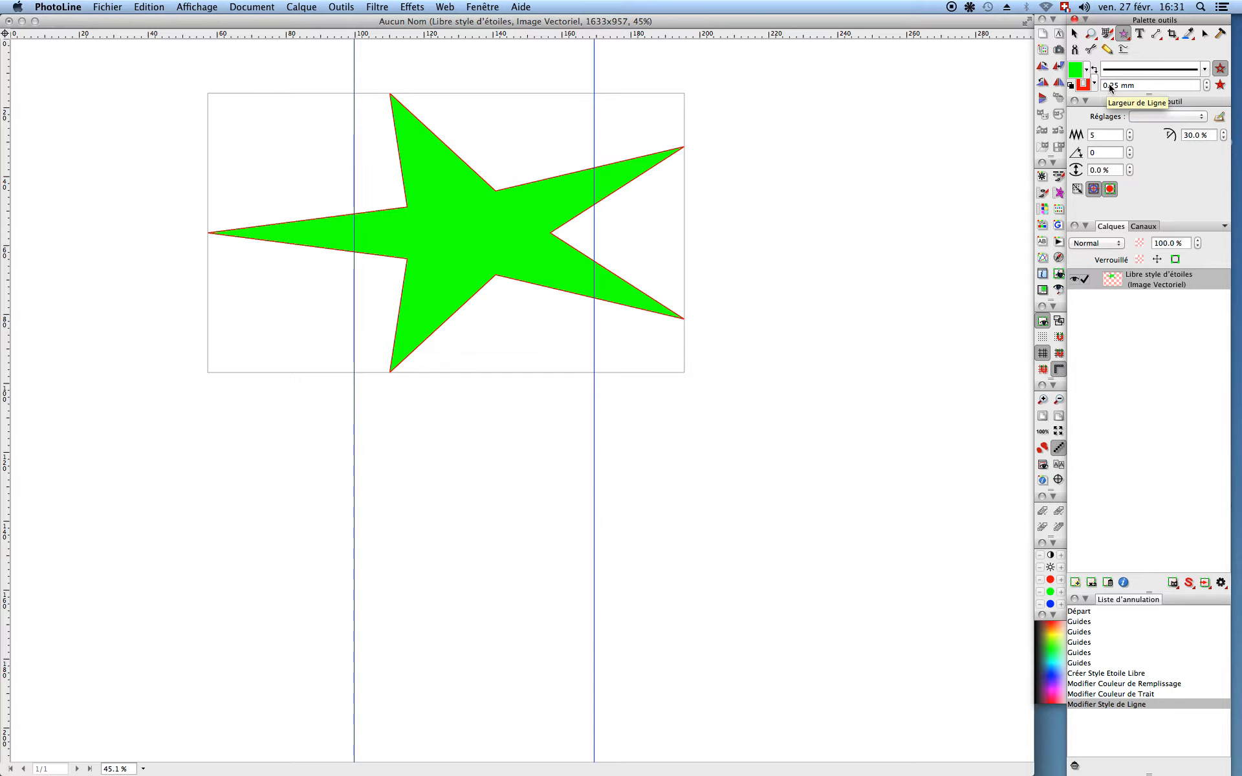
Step: Adjust the star to seven slender points at a 30 % inner ratio with a 0.22 mm outline
{"action": "scroll", "coordinate": [1110, 89], "scroll_direction": "down", "scroll_amount": 3}
{"action": "scroll", "coordinate": [1110, 89], "scroll_direction": "up", "scroll_amount": 15}
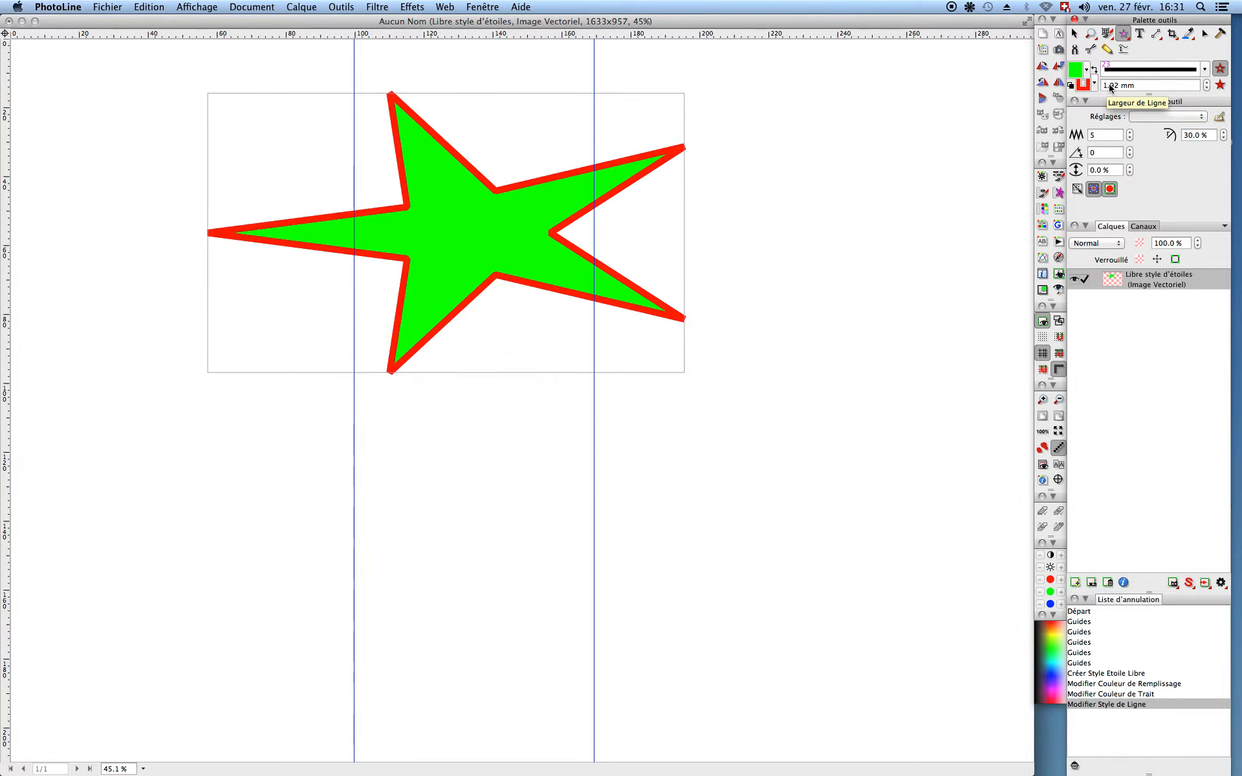
{"action": "scroll", "coordinate": [1110, 88], "scroll_direction": "up", "scroll_amount": 8}
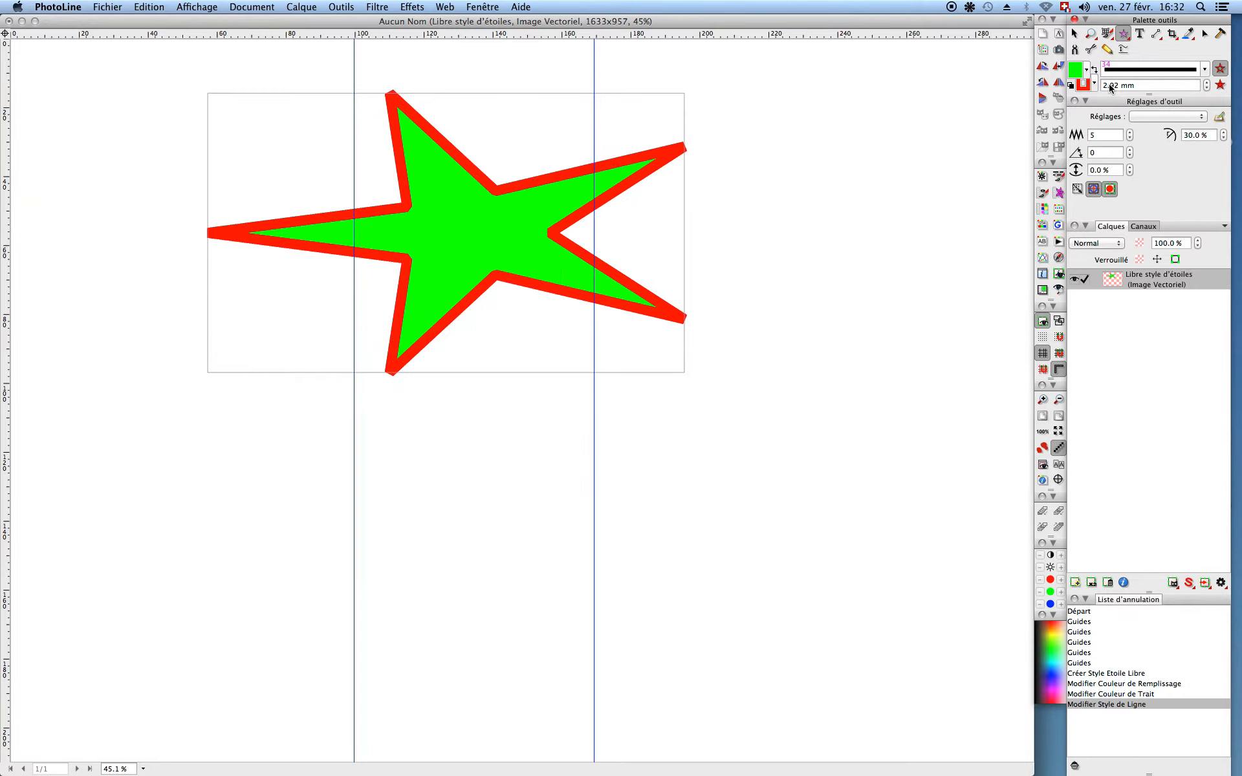
{"action": "scroll", "coordinate": [1109, 83], "scroll_direction": "down", "scroll_amount": 16}
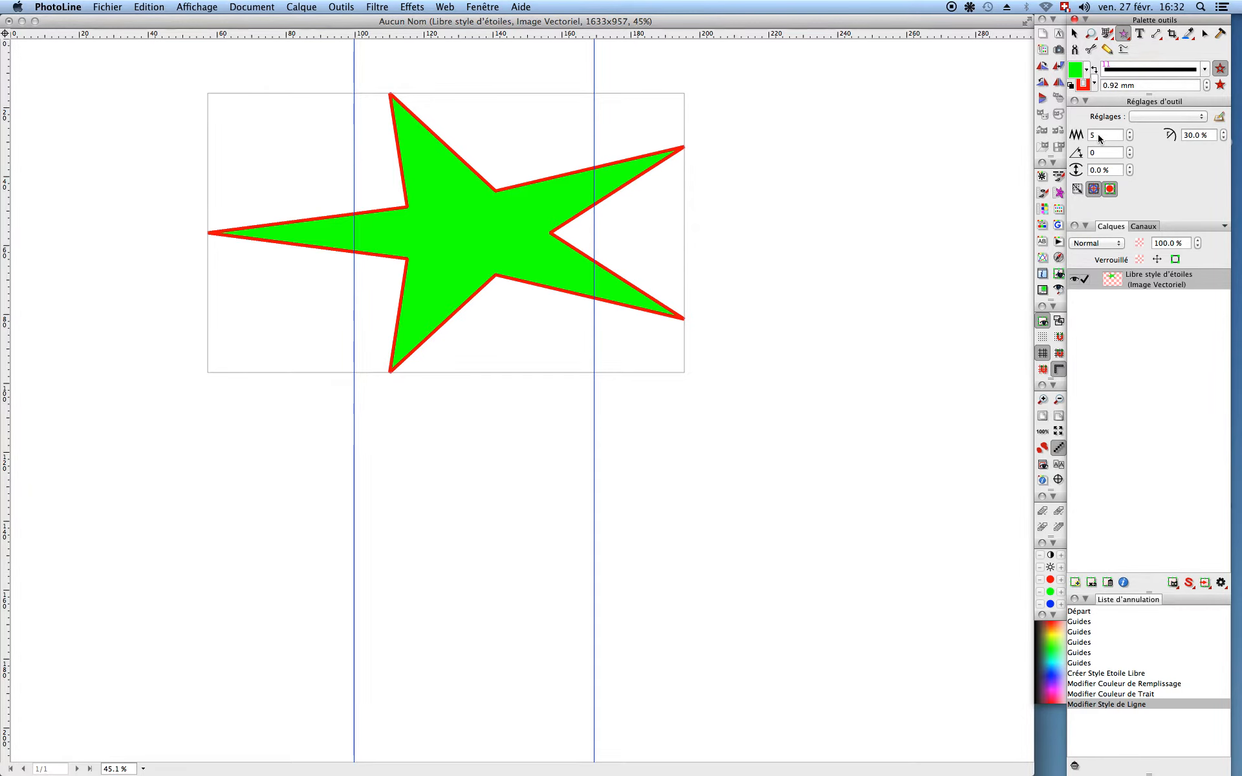
{"action": "scroll", "coordinate": [1097, 134], "scroll_direction": "up", "scroll_amount": 2}
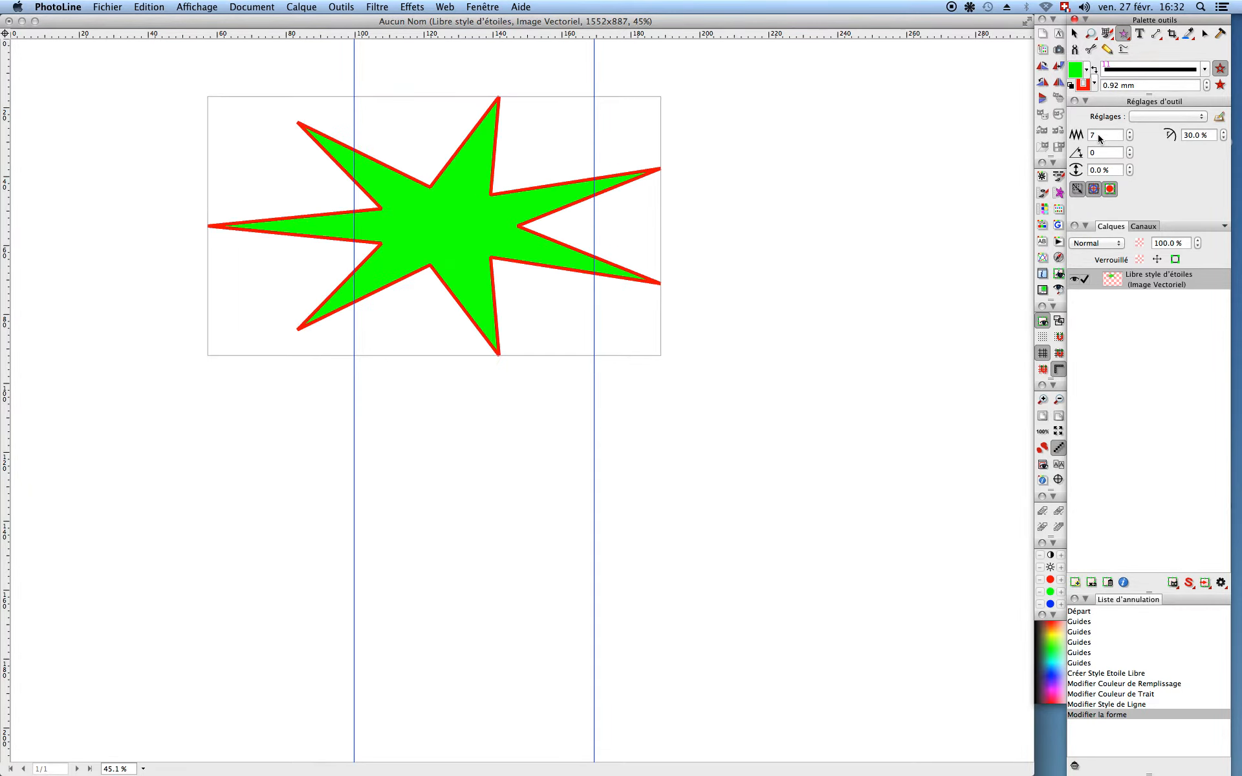
{"action": "scroll", "coordinate": [1097, 134], "scroll_direction": "down", "scroll_amount": 2}
{"action": "scroll", "coordinate": [1097, 134], "scroll_direction": "up", "scroll_amount": 2}
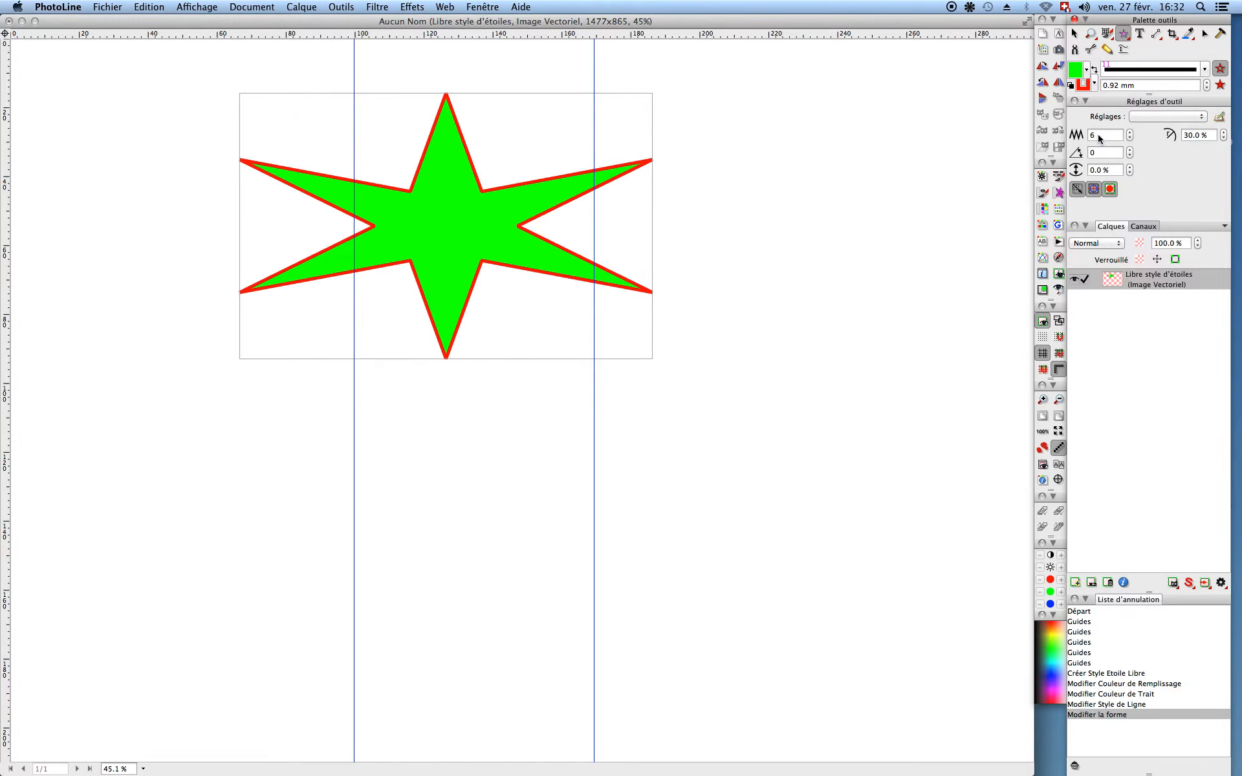
{"action": "key", "text": "shift"}
{"action": "scroll", "coordinate": [1098, 136], "scroll_direction": "down", "scroll_amount": 1}
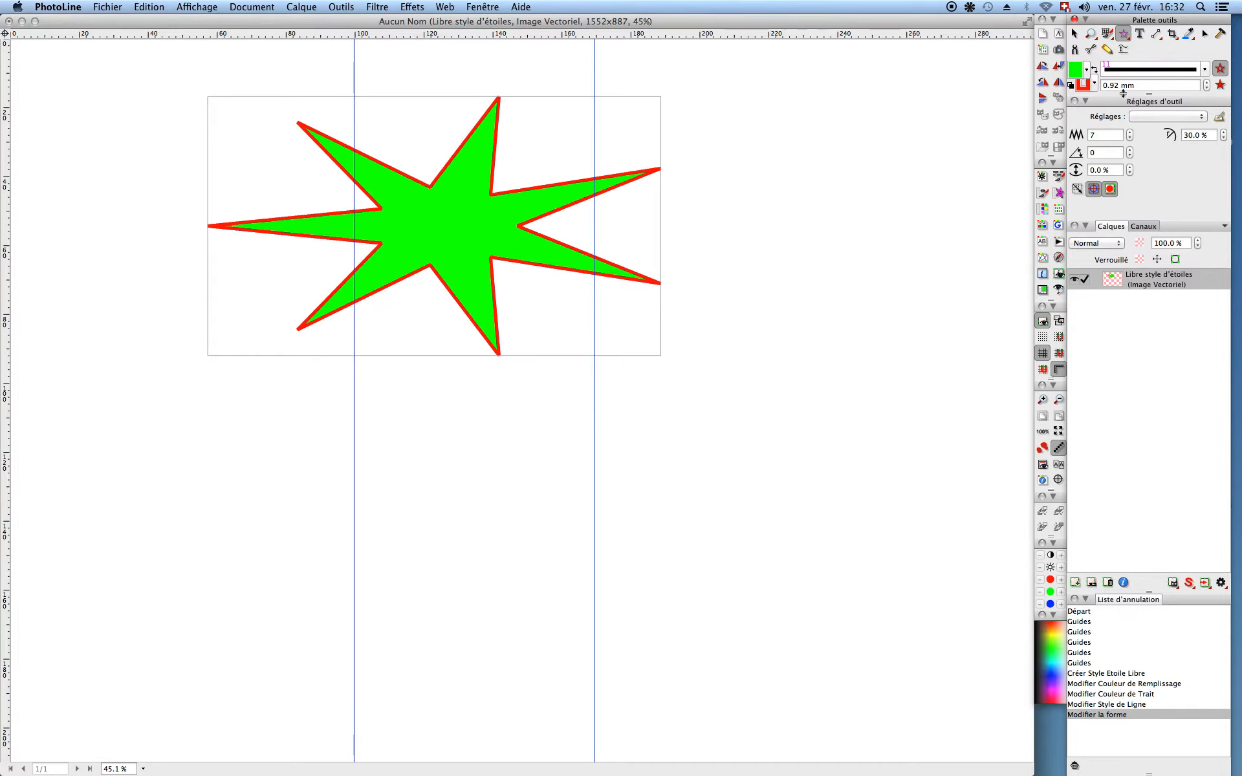
{"action": "scroll", "coordinate": [1118, 87], "scroll_direction": "down", "scroll_amount": 5}
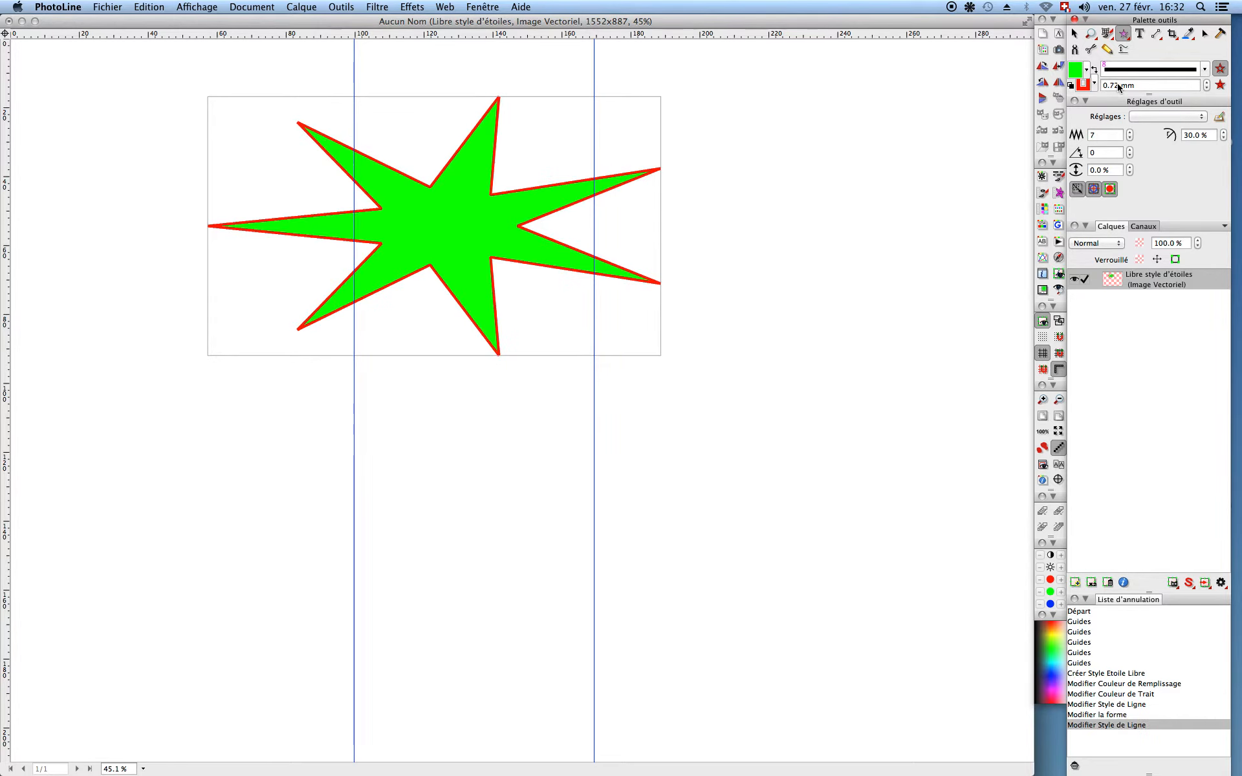
{"action": "scroll", "coordinate": [1118, 87], "scroll_direction": "down", "scroll_amount": 4}
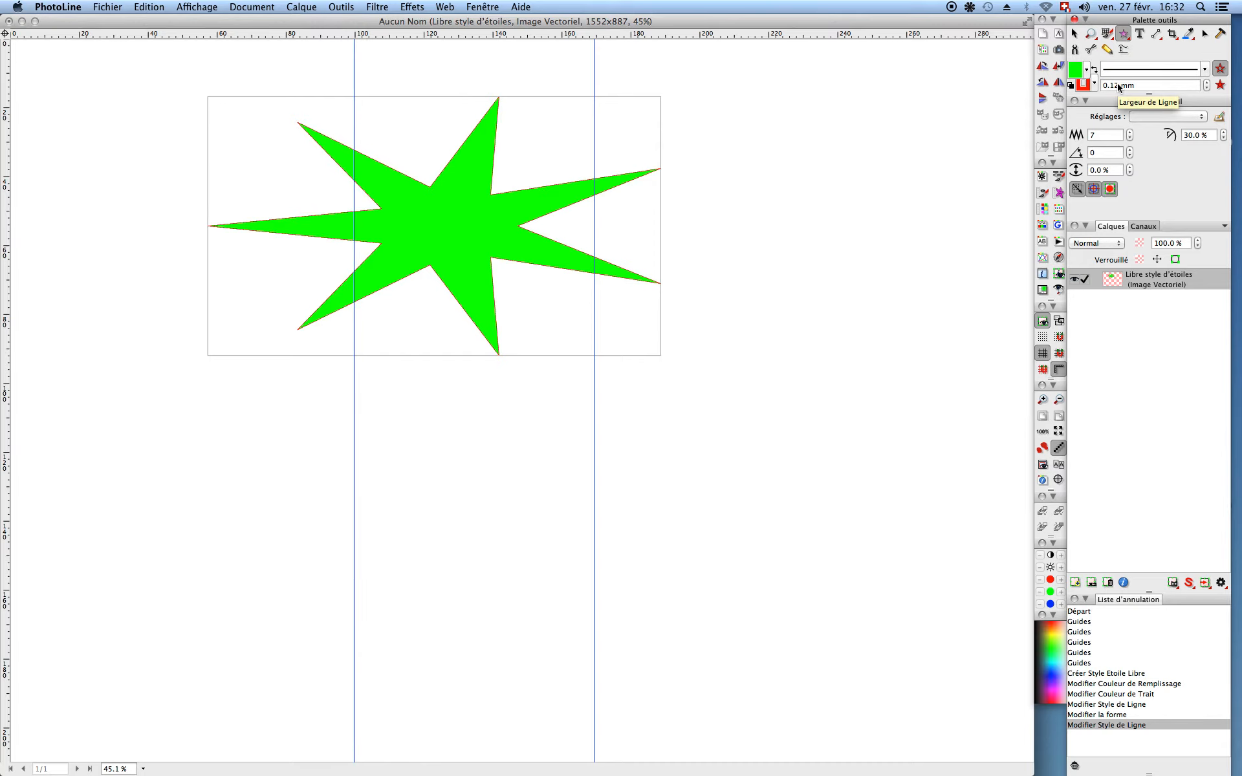
{"action": "scroll", "coordinate": [1118, 86], "scroll_direction": "up", "scroll_amount": 2}
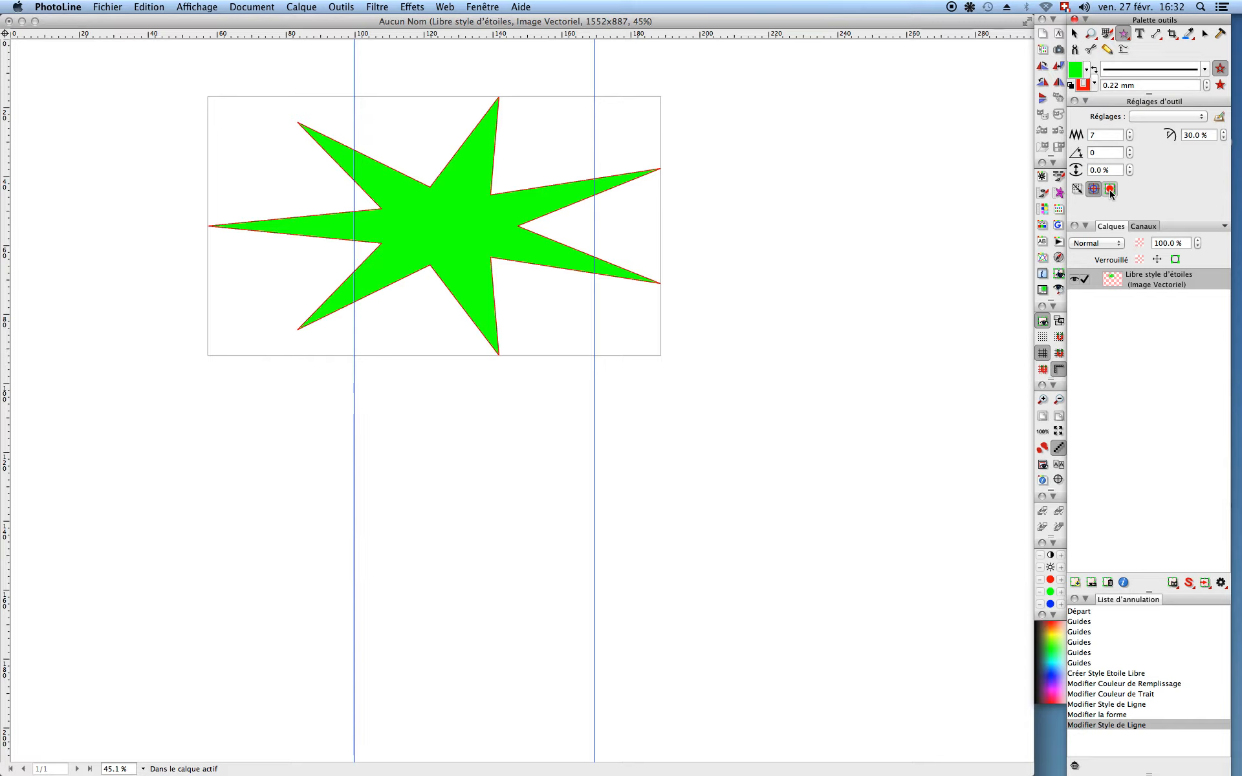
Step: With the Cercle/Ellipse tool, draw a white oval at the star's centre and a small circle at its upper right
{"action": "left_click", "coordinate": [1122, 39]}
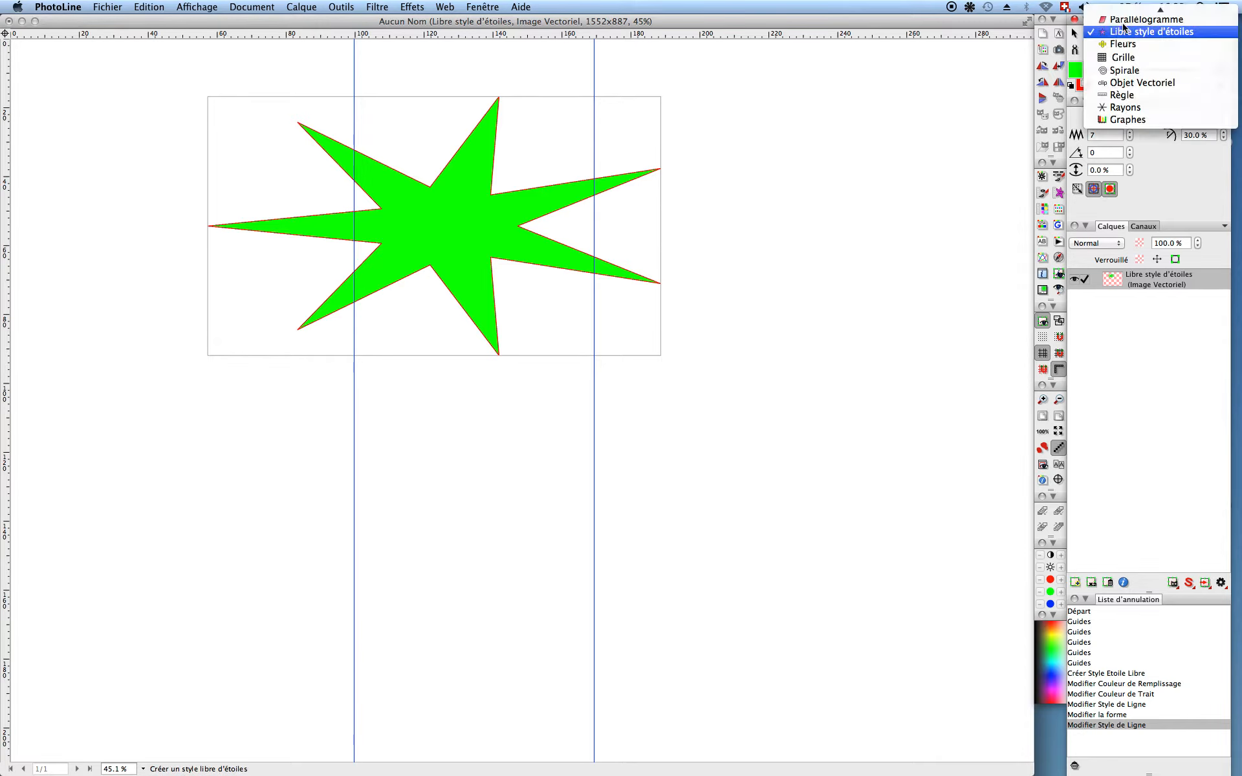
{"action": "mouse_move", "coordinate": [1121, 8]}
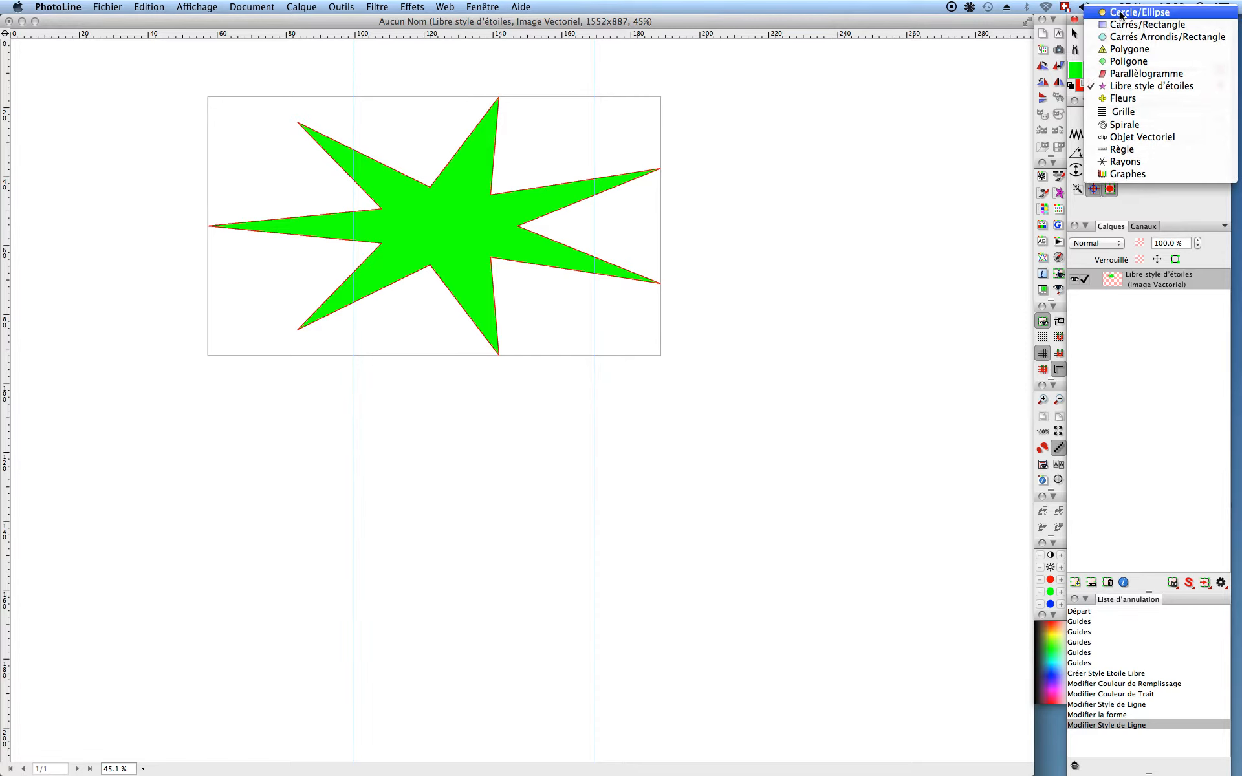
{"action": "left_click", "coordinate": [1121, 12]}
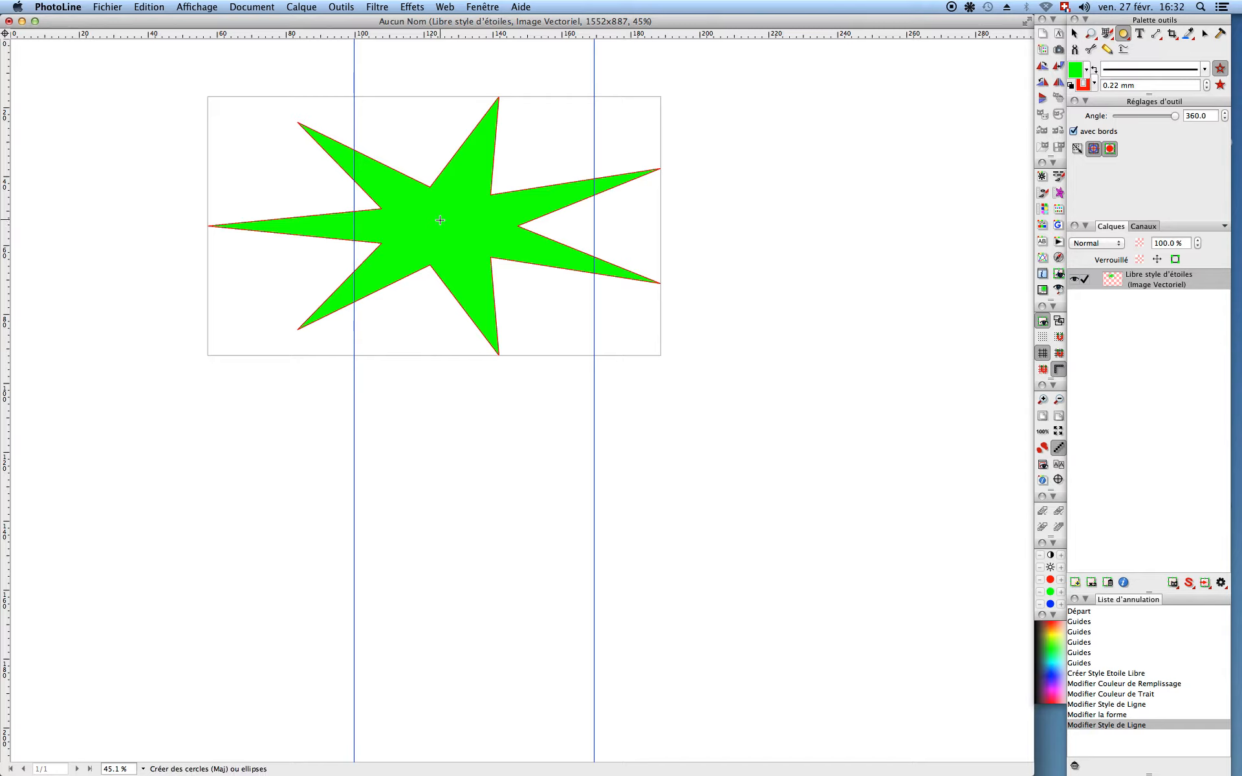
{"action": "left_click_drag", "start_coordinate": [451, 230], "coordinate": [472, 244]}
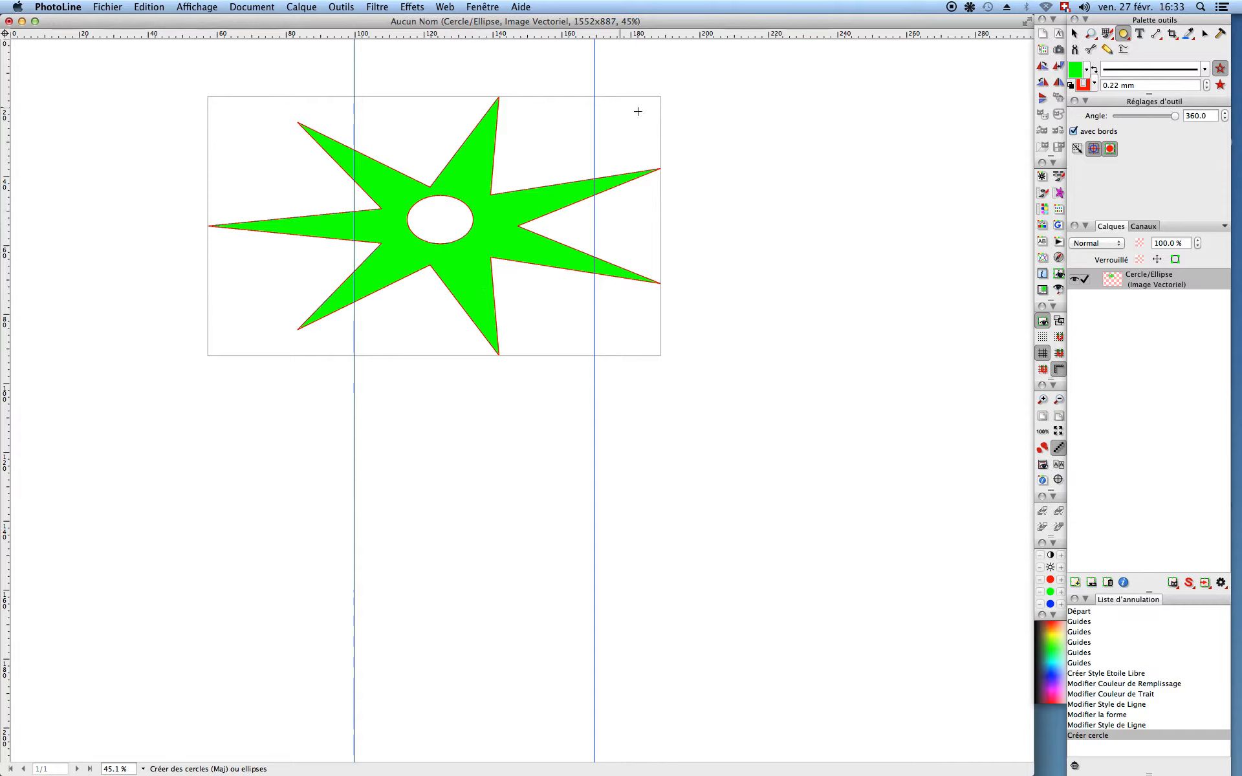
{"action": "left_click_drag", "start_coordinate": [700, 130], "coordinate": [745, 157]}
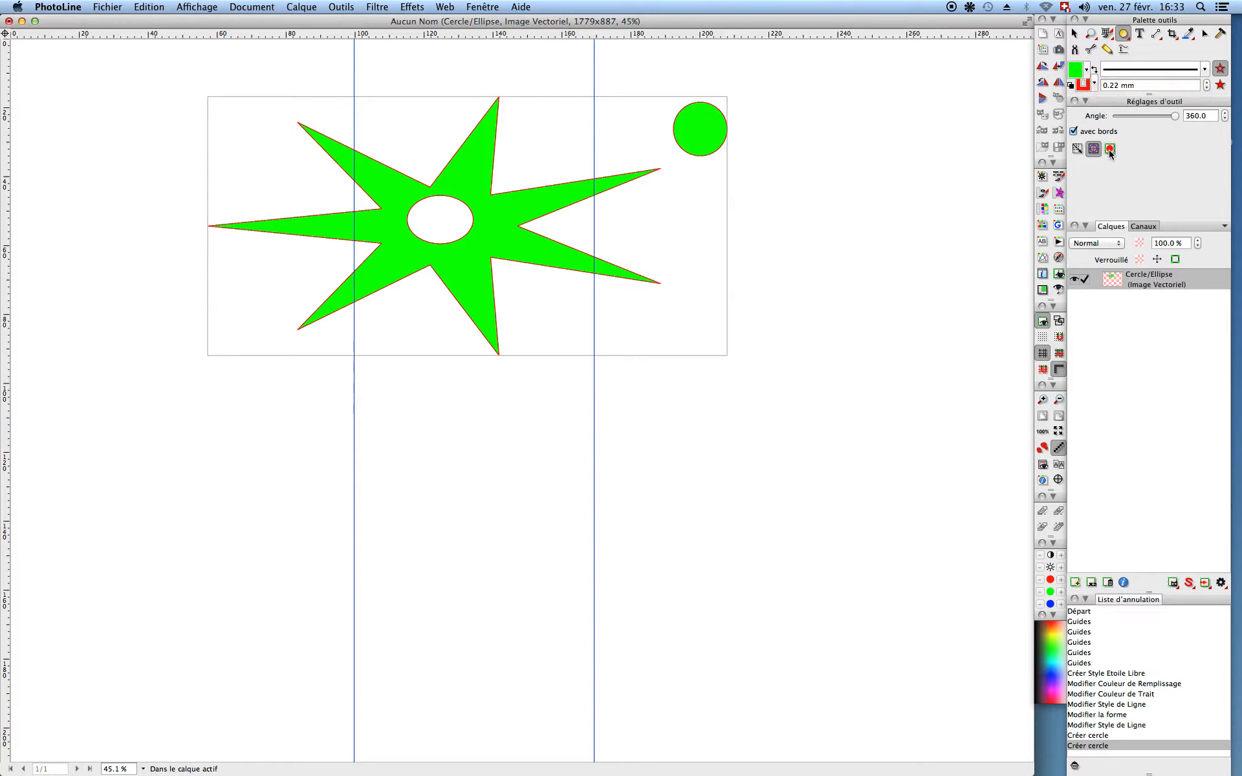
Step: Draw a larger green circle below the star's right side on its own vector layer
{"action": "left_click_drag", "start_coordinate": [661, 424], "coordinate": [729, 491]}
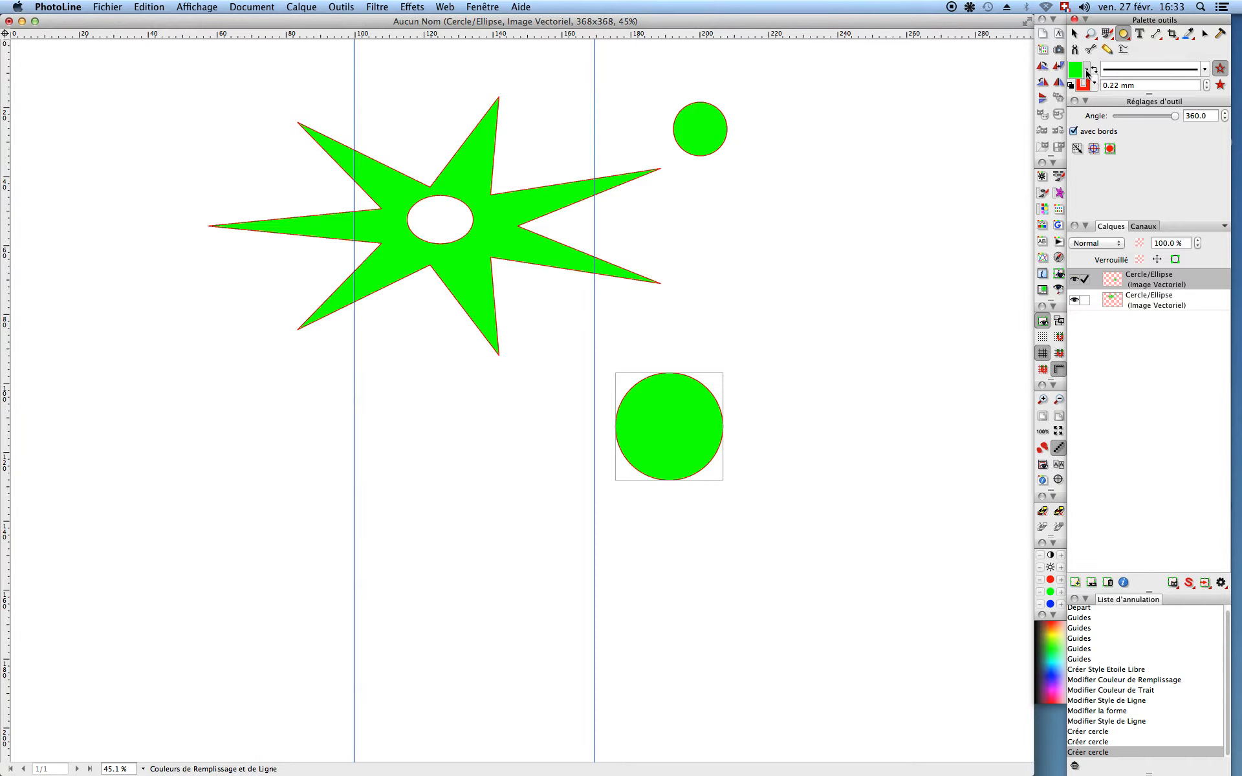
{"action": "left_click", "coordinate": [1087, 70]}
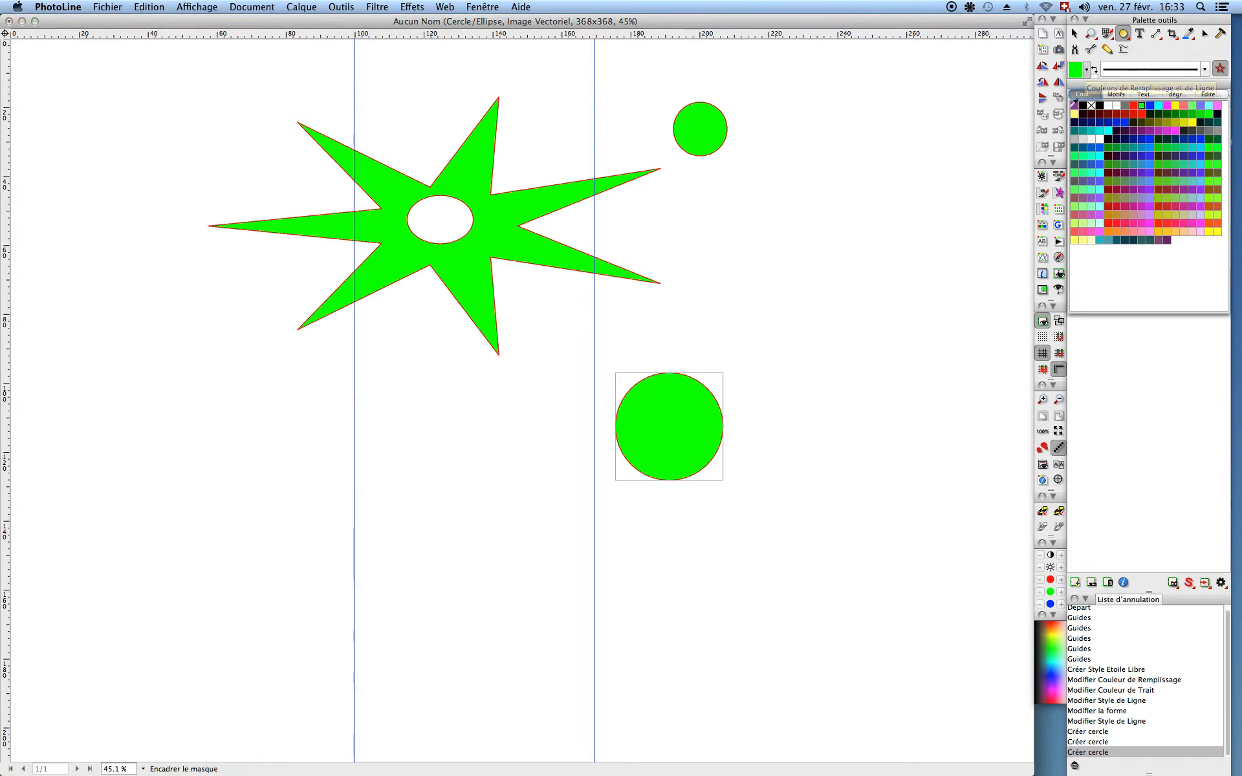
Step: Fill the large circle purple and move it up-left with the Layer tool to overlap the star
{"action": "left_click", "coordinate": [1073, 105]}
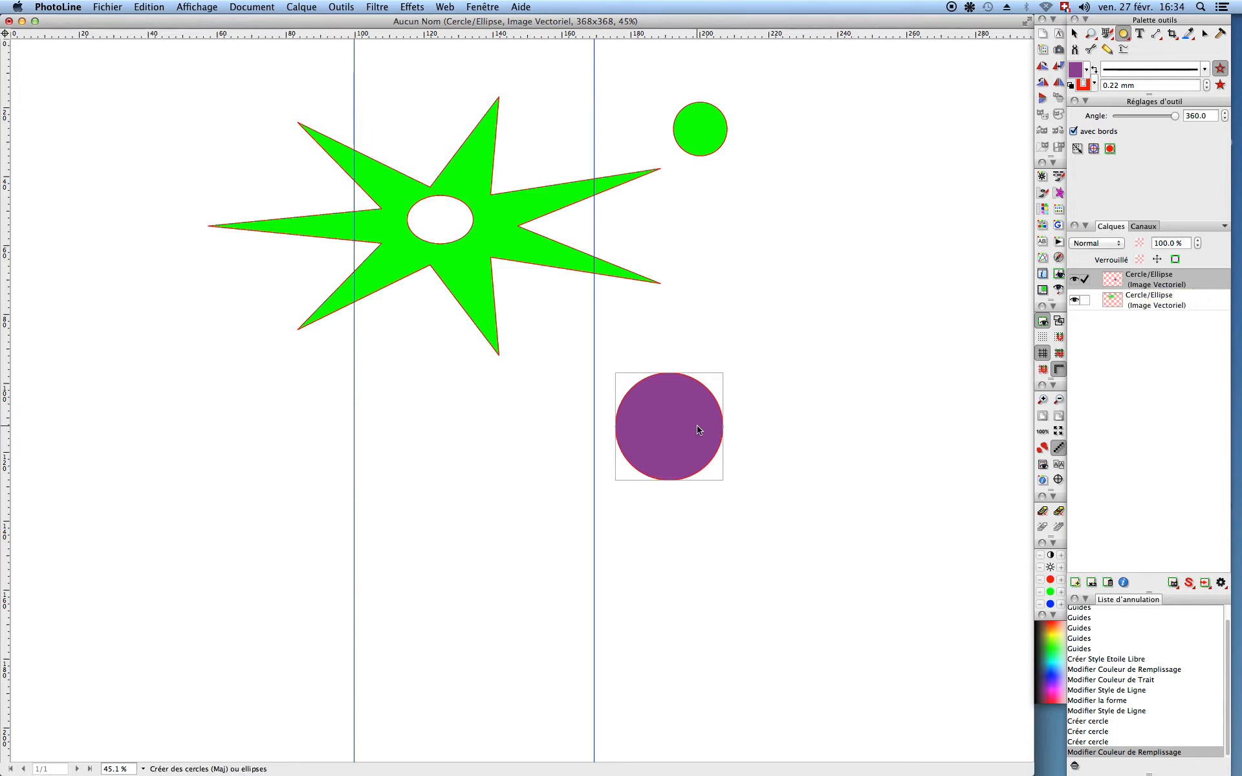
{"action": "key", "text": "v"}
{"action": "left_click_drag", "start_coordinate": [670, 402], "coordinate": [503, 312]}
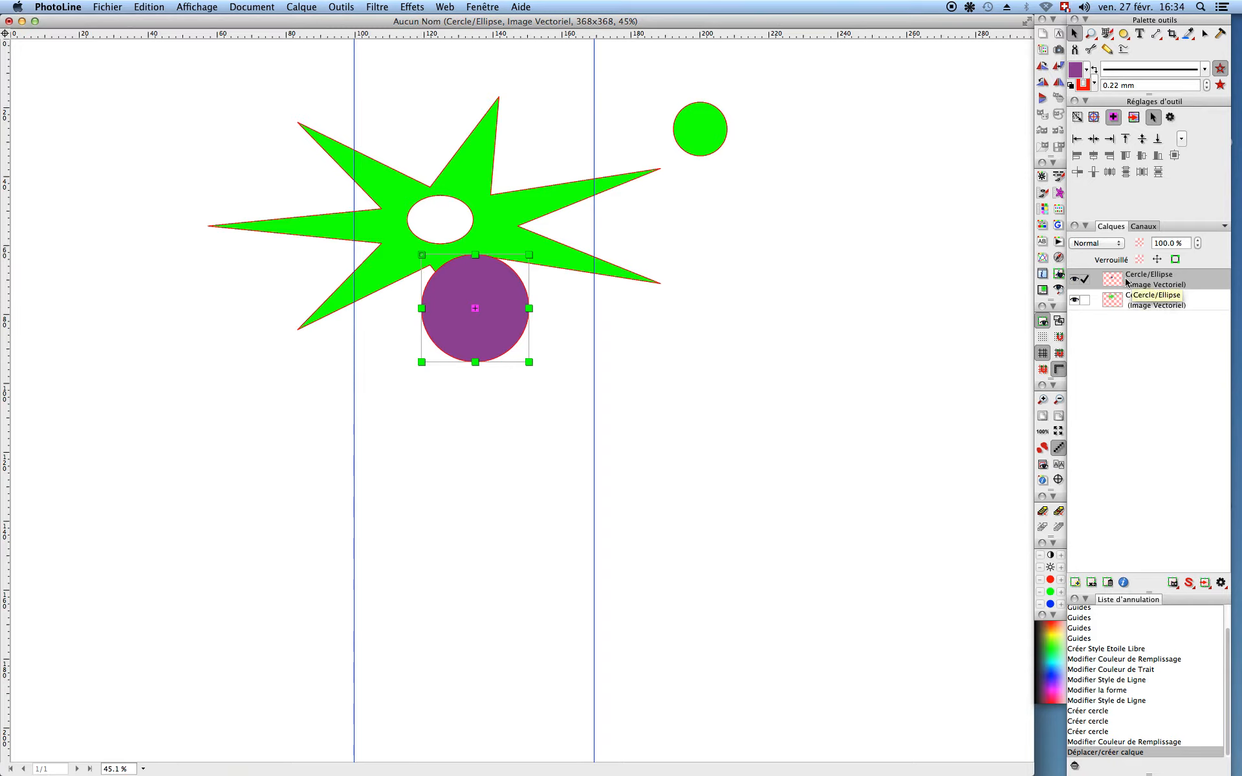
Step: Move the circle's layer beneath the star layer, shift it up under the white oval, and reselect the star
{"action": "left_click_drag", "start_coordinate": [1130, 278], "coordinate": [1131, 312]}
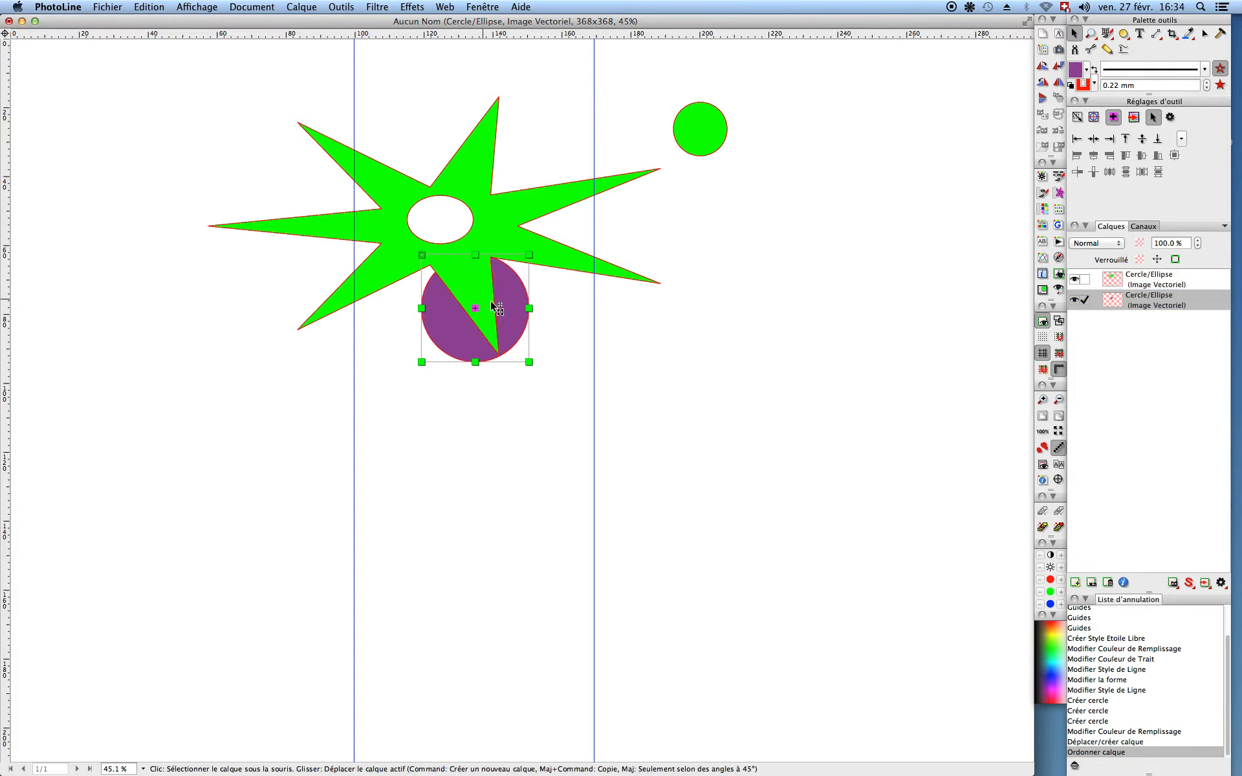
{"action": "left_click_drag", "start_coordinate": [497, 282], "coordinate": [483, 253]}
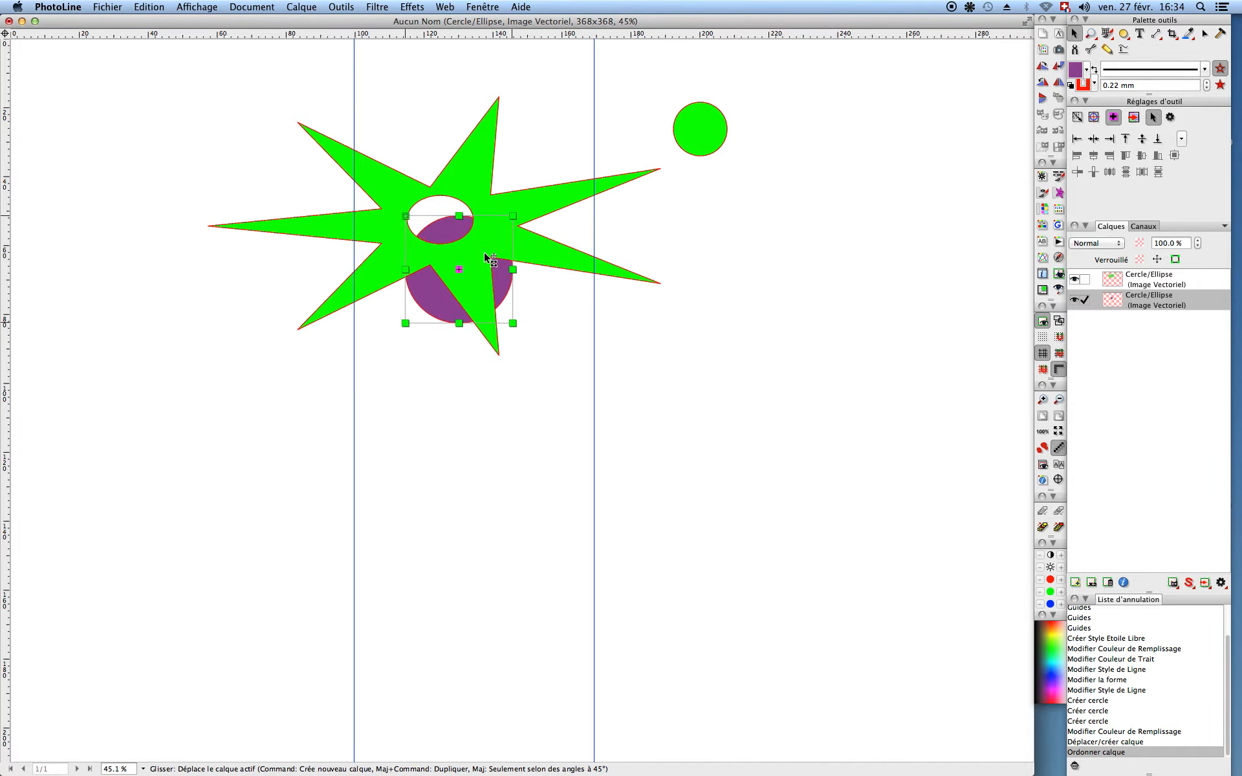
{"action": "left_click", "coordinate": [722, 409]}
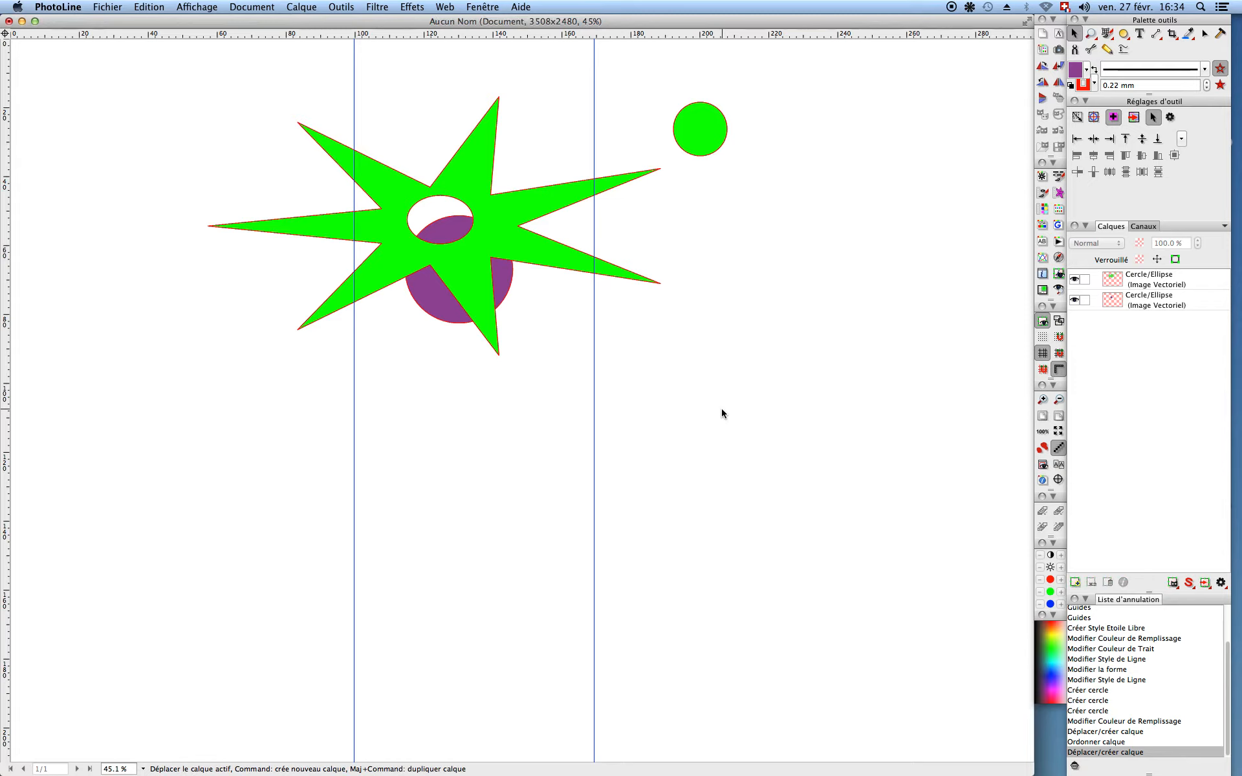
{"action": "left_click", "coordinate": [480, 269]}
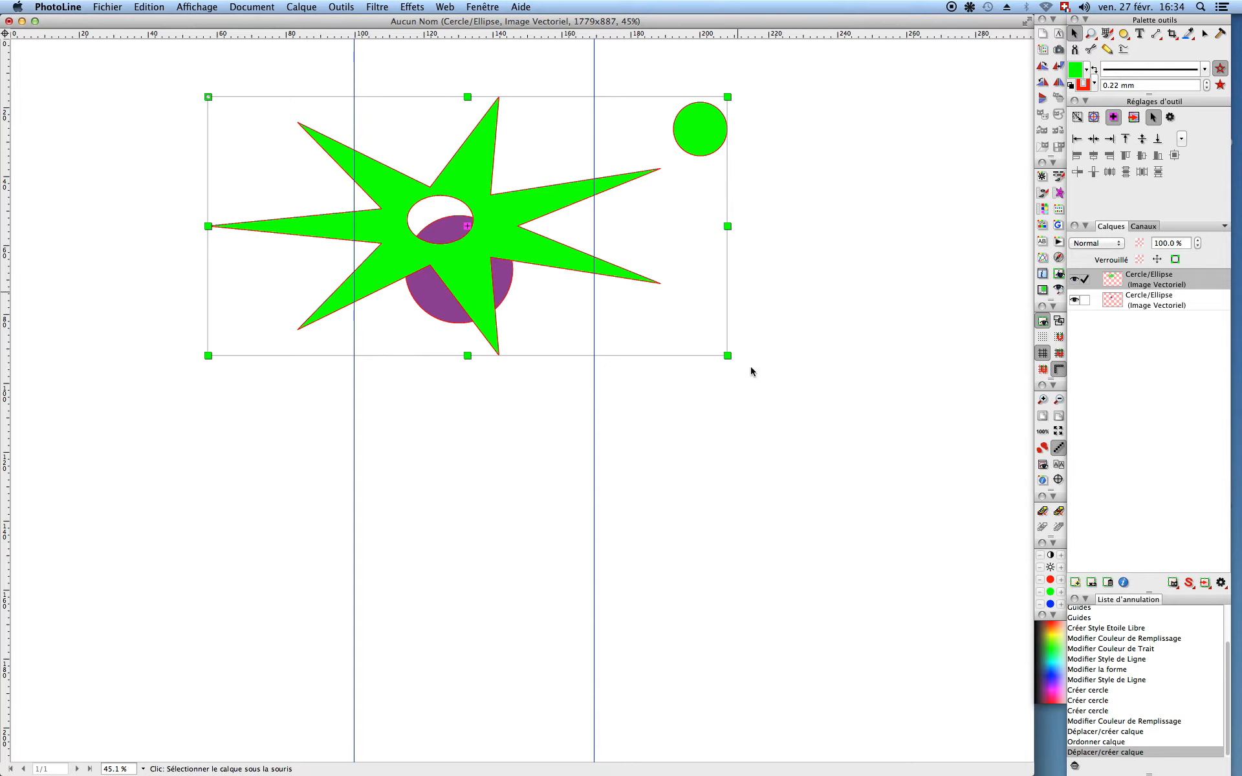
Step: Rotate the star layer clockwise, move it down and perspective-distort it so the small circle becomes a tilted ellipse
{"action": "left_click_drag", "start_coordinate": [737, 369], "coordinate": [684, 452]}
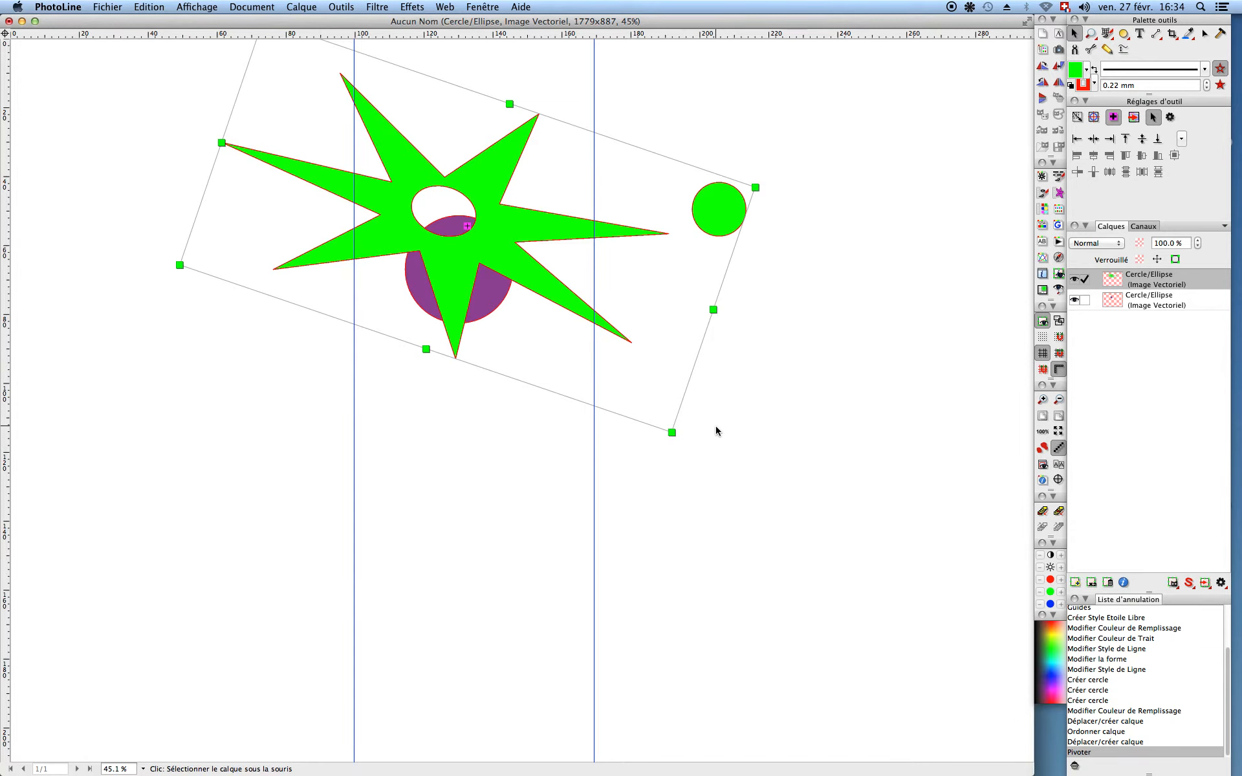
{"action": "left_click_drag", "start_coordinate": [480, 239], "coordinate": [487, 340]}
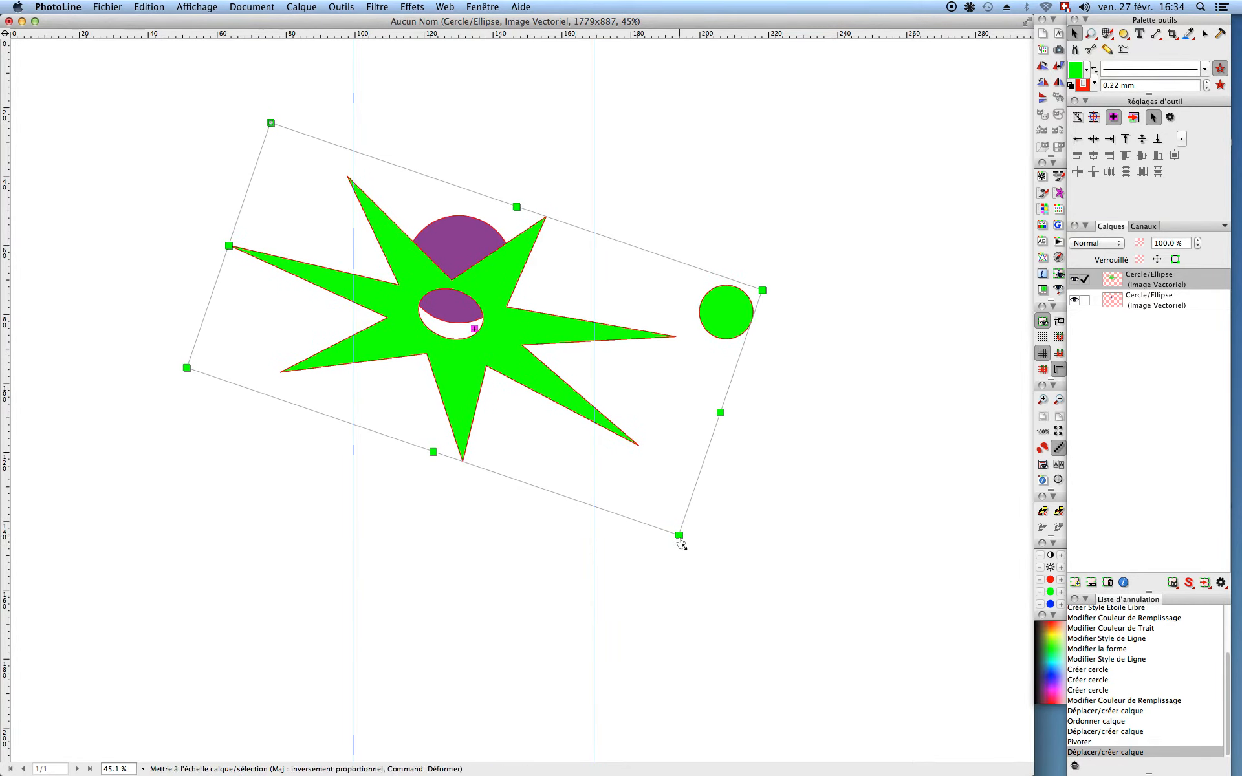
{"action": "left_click_drag", "start_coordinate": [680, 543], "coordinate": [688, 563]}
{"action": "left_click_drag", "start_coordinate": [627, 610], "coordinate": [621, 634]}
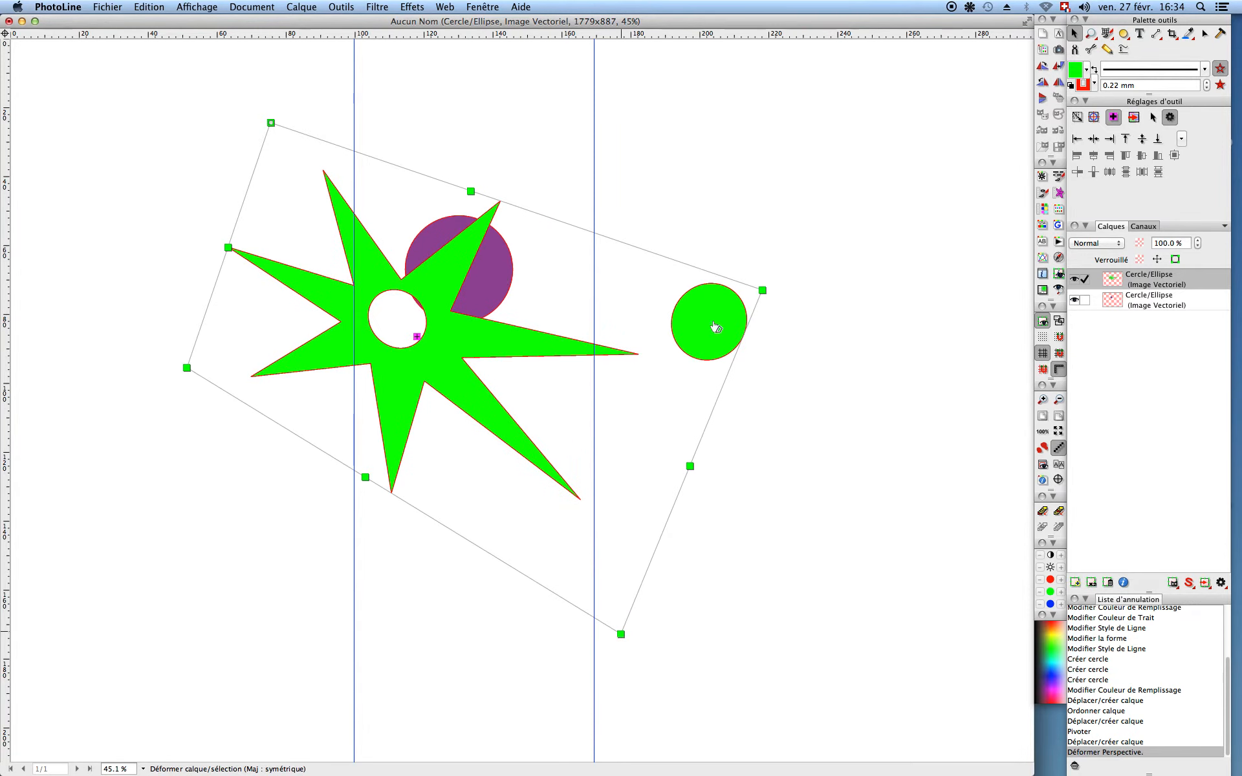
{"action": "left_click_drag", "start_coordinate": [773, 292], "coordinate": [861, 238]}
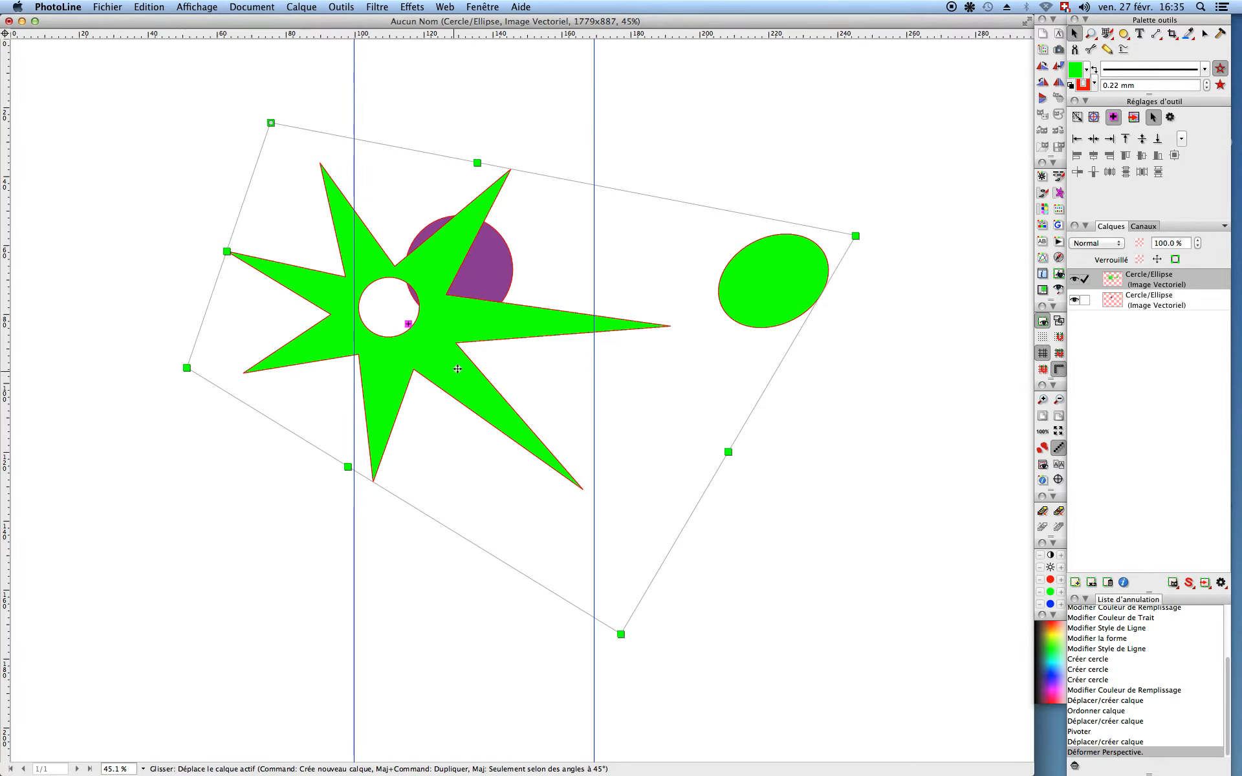
{"action": "left_click_drag", "start_coordinate": [463, 365], "coordinate": [480, 365]}
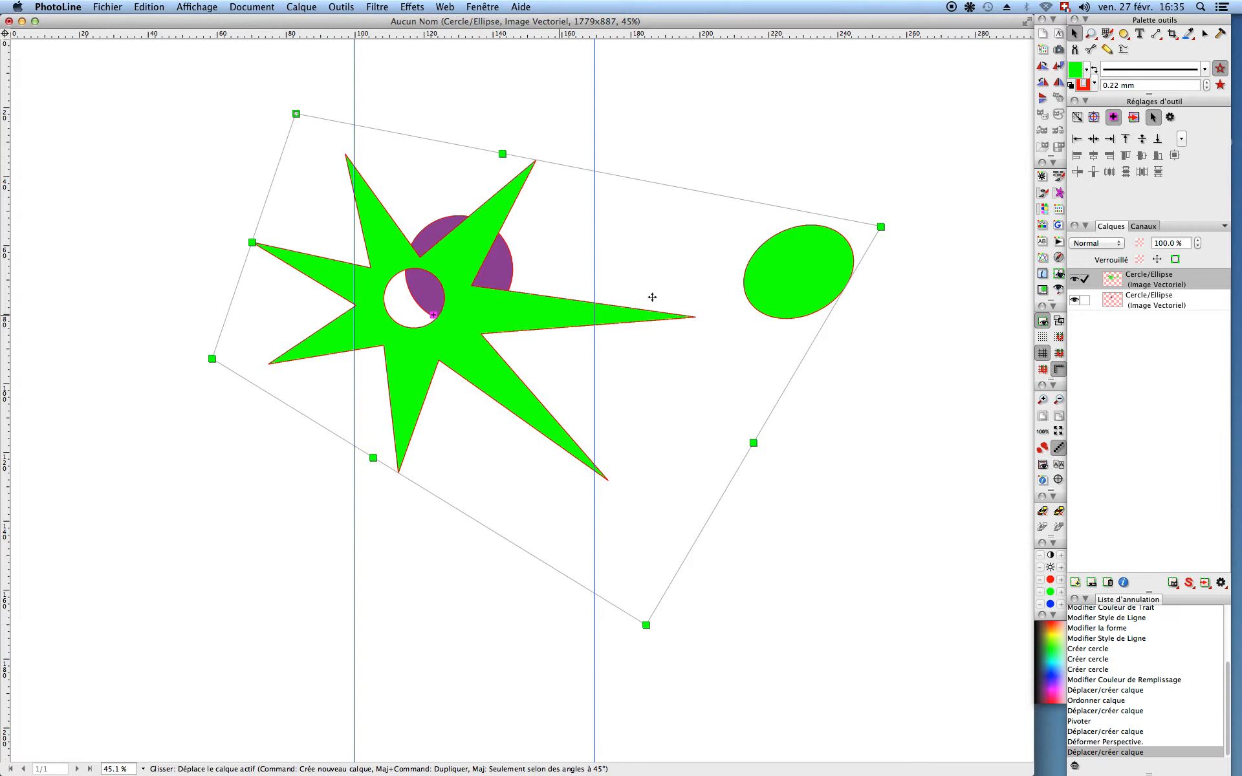
Step: Bake the star layer's distortion with Forger le calque, then enlarge it slightly and rotate it counter-clockwise
{"action": "right_click", "coordinate": [510, 302]}
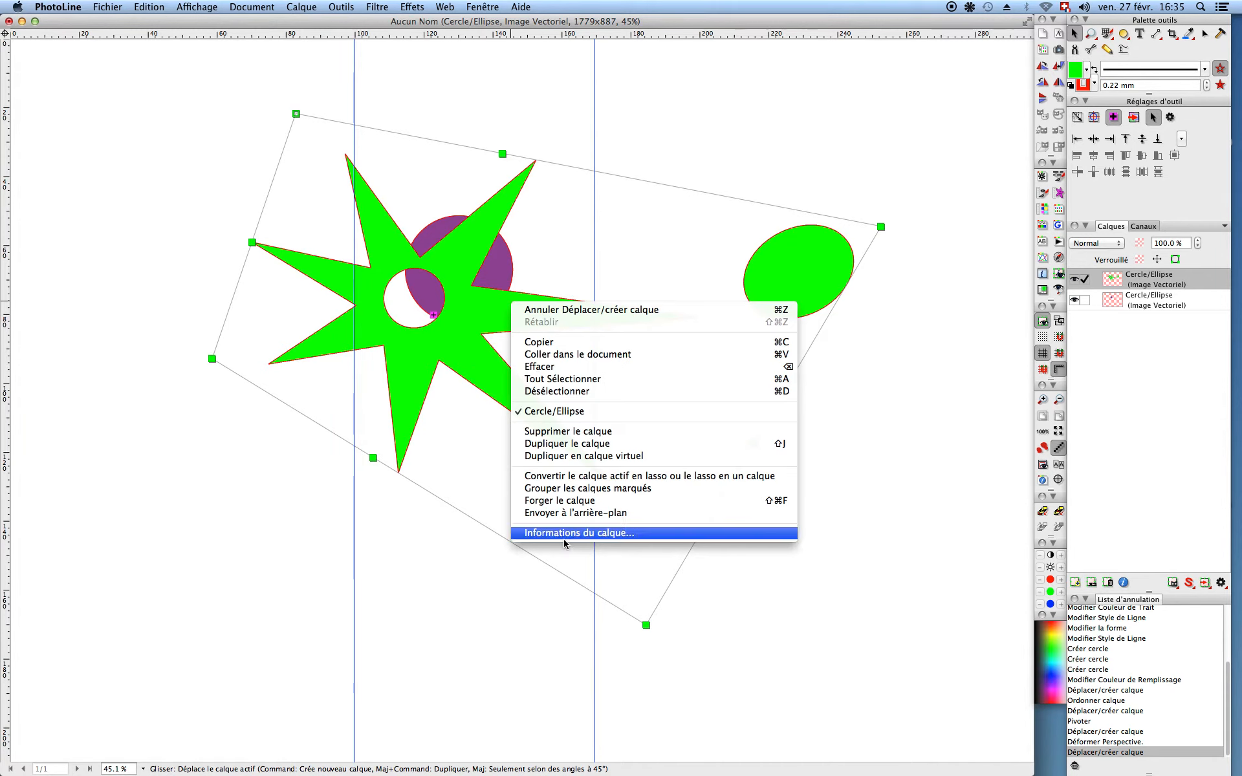
{"action": "left_click", "coordinate": [554, 501]}
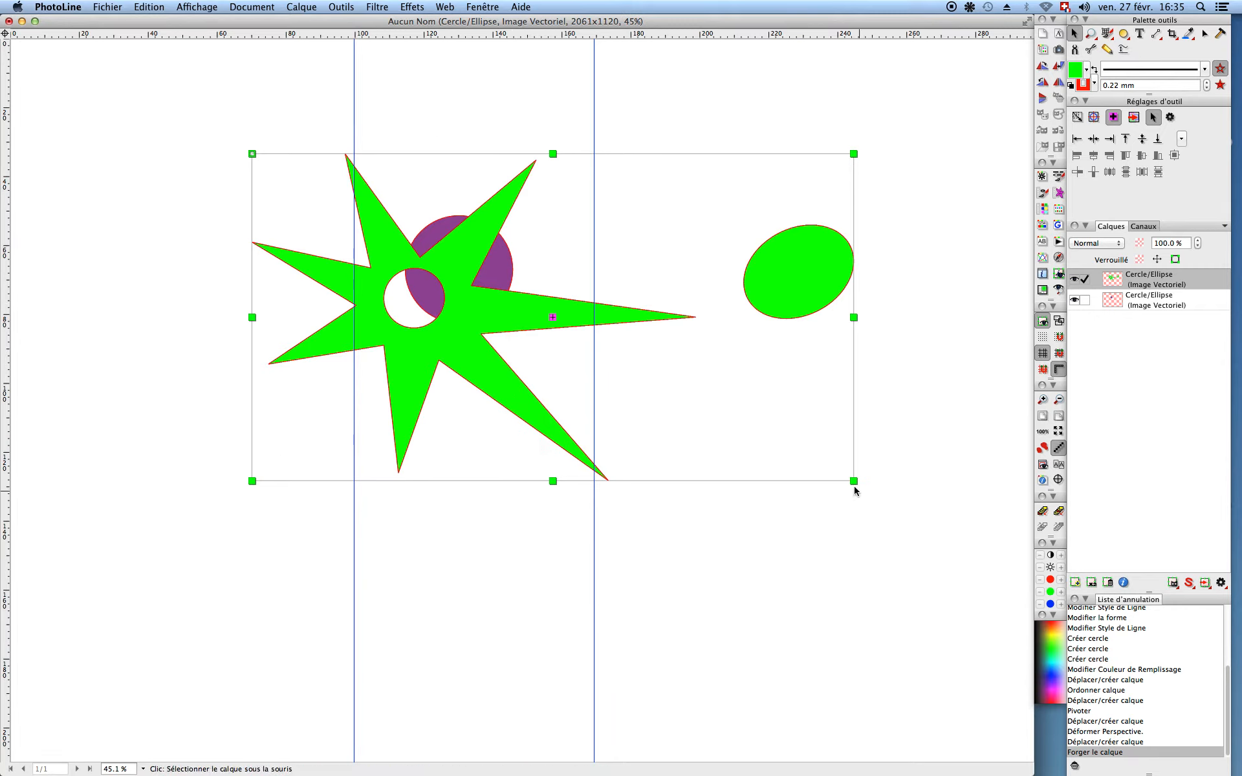
{"action": "left_click_drag", "start_coordinate": [855, 485], "coordinate": [748, 448]}
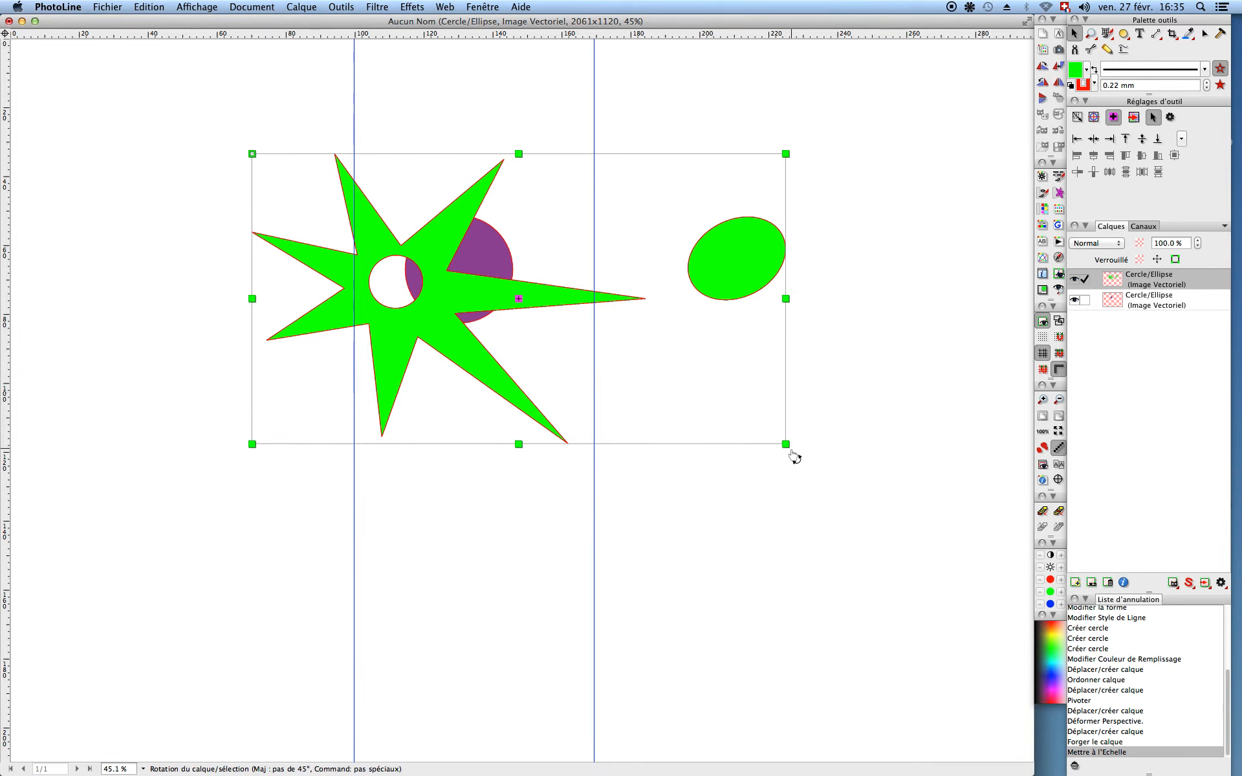
{"action": "left_click_drag", "start_coordinate": [802, 429], "coordinate": [814, 376]}
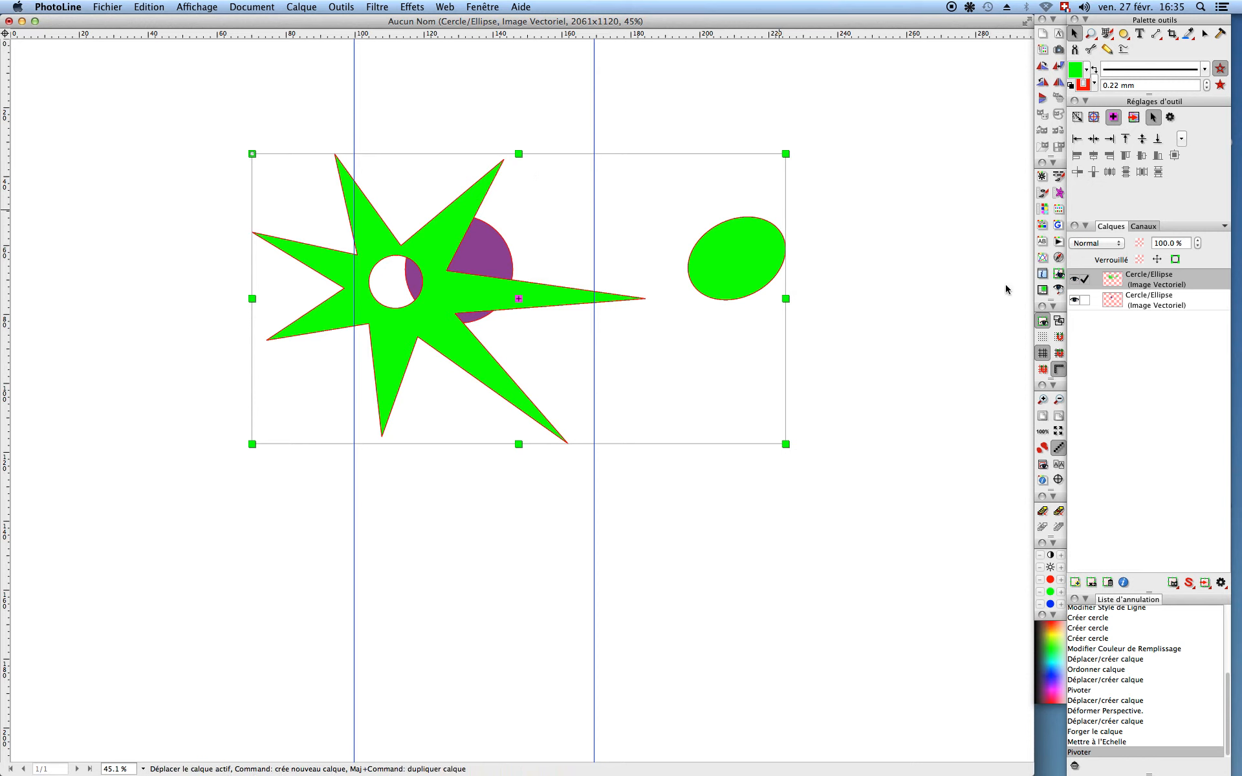
{"action": "left_click", "coordinate": [1043, 337]}
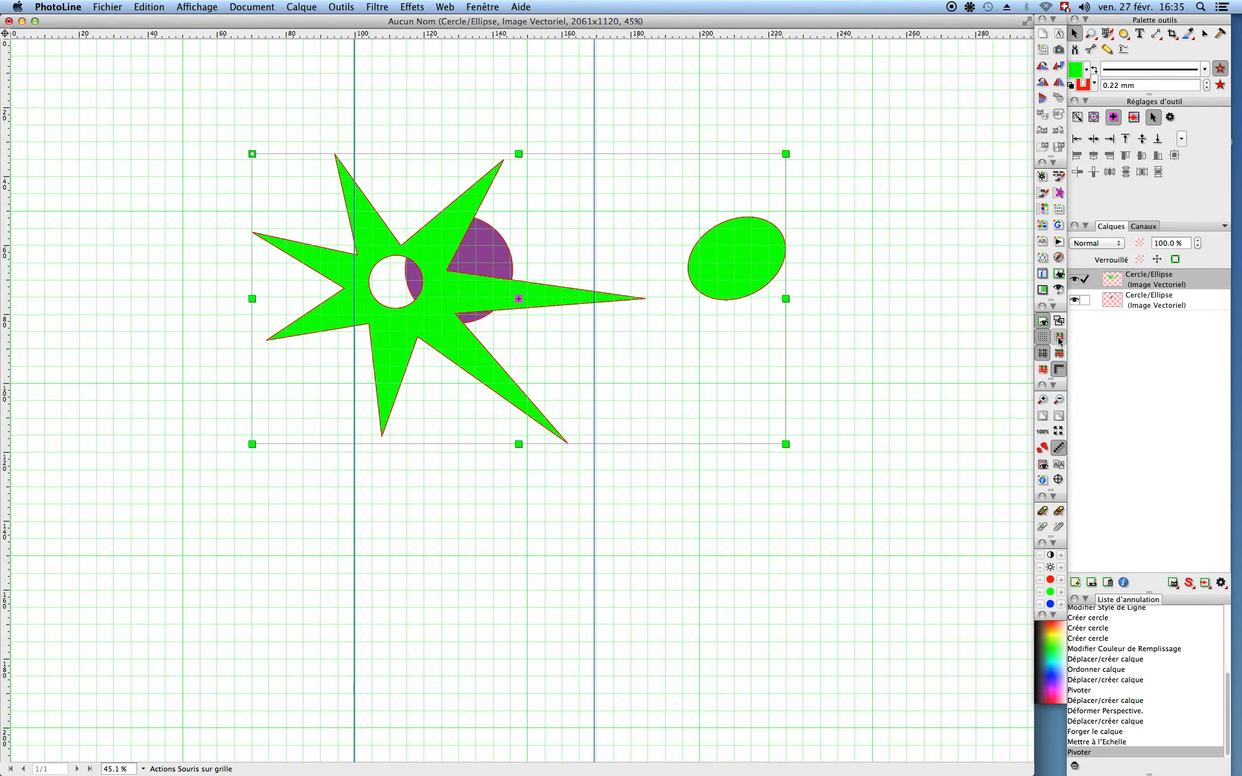
{"action": "left_click", "coordinate": [1043, 339]}
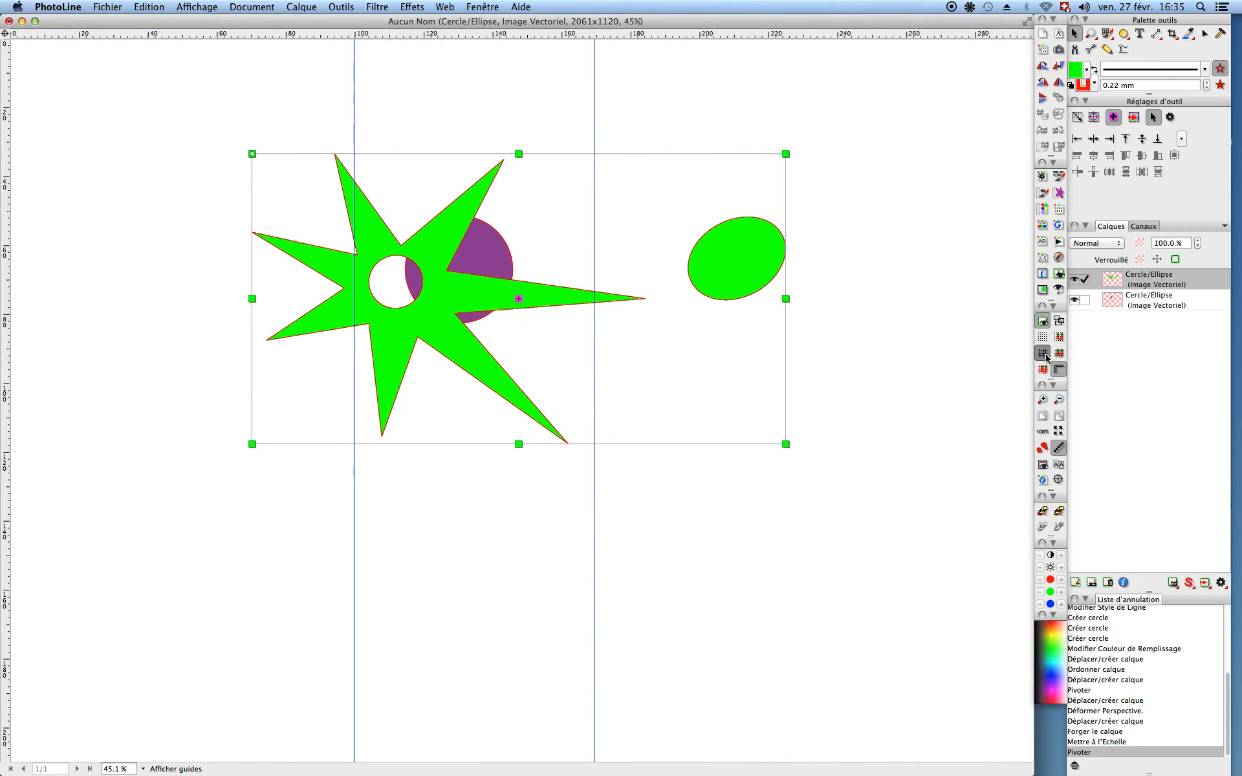
{"action": "left_click", "coordinate": [1044, 355]}
{"action": "left_click", "coordinate": [1044, 355]}
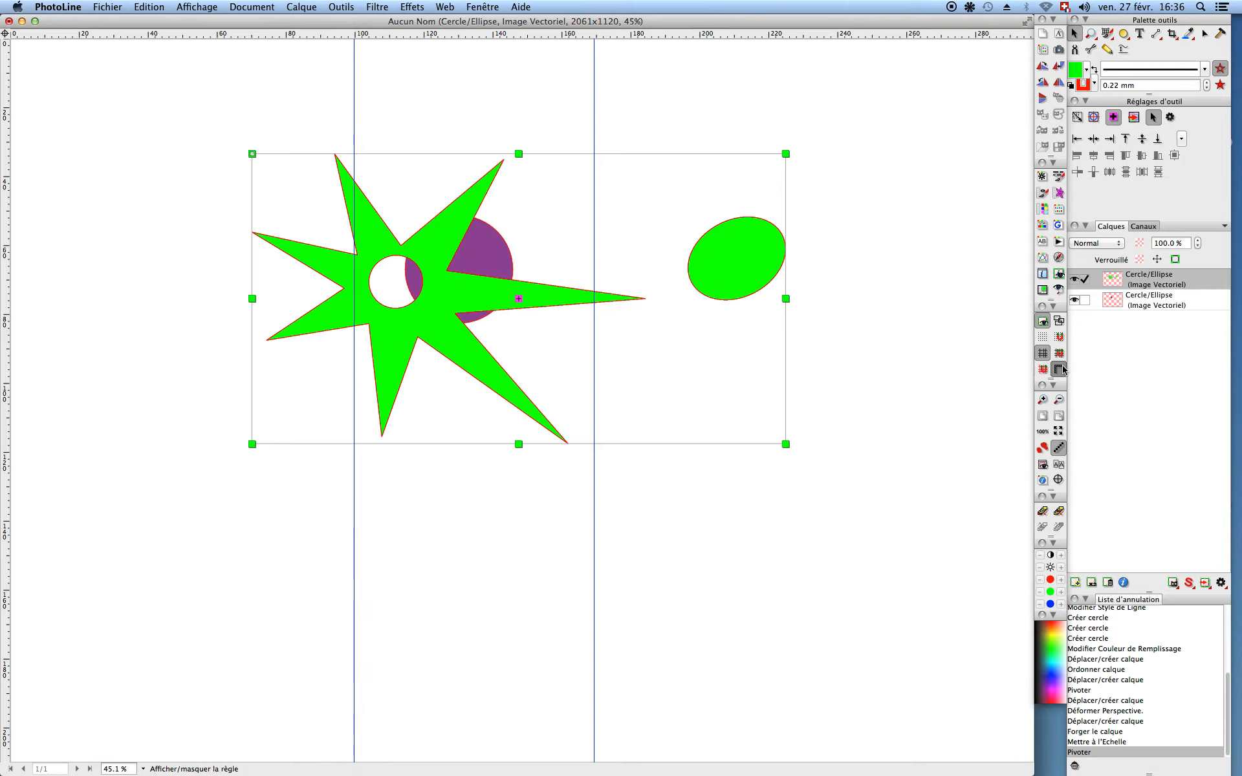
{"action": "left_click", "coordinate": [1060, 369]}
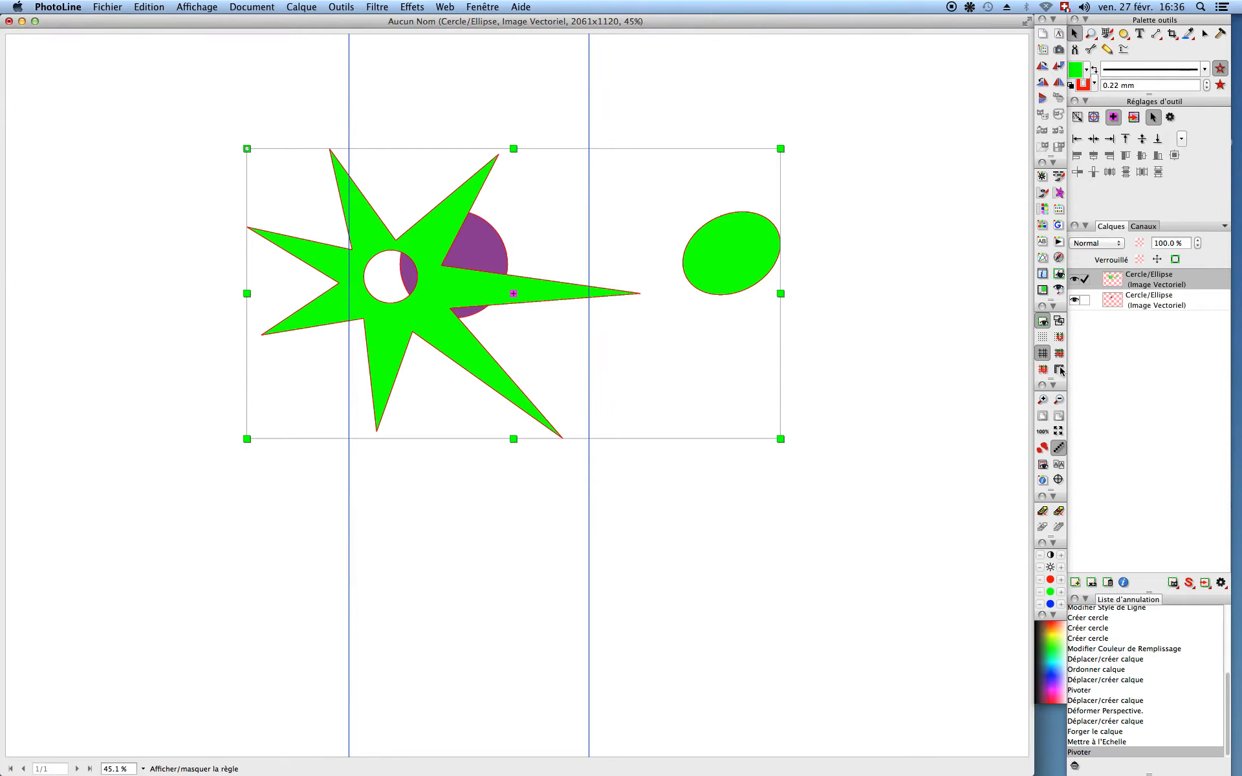
{"action": "left_click", "coordinate": [1060, 369]}
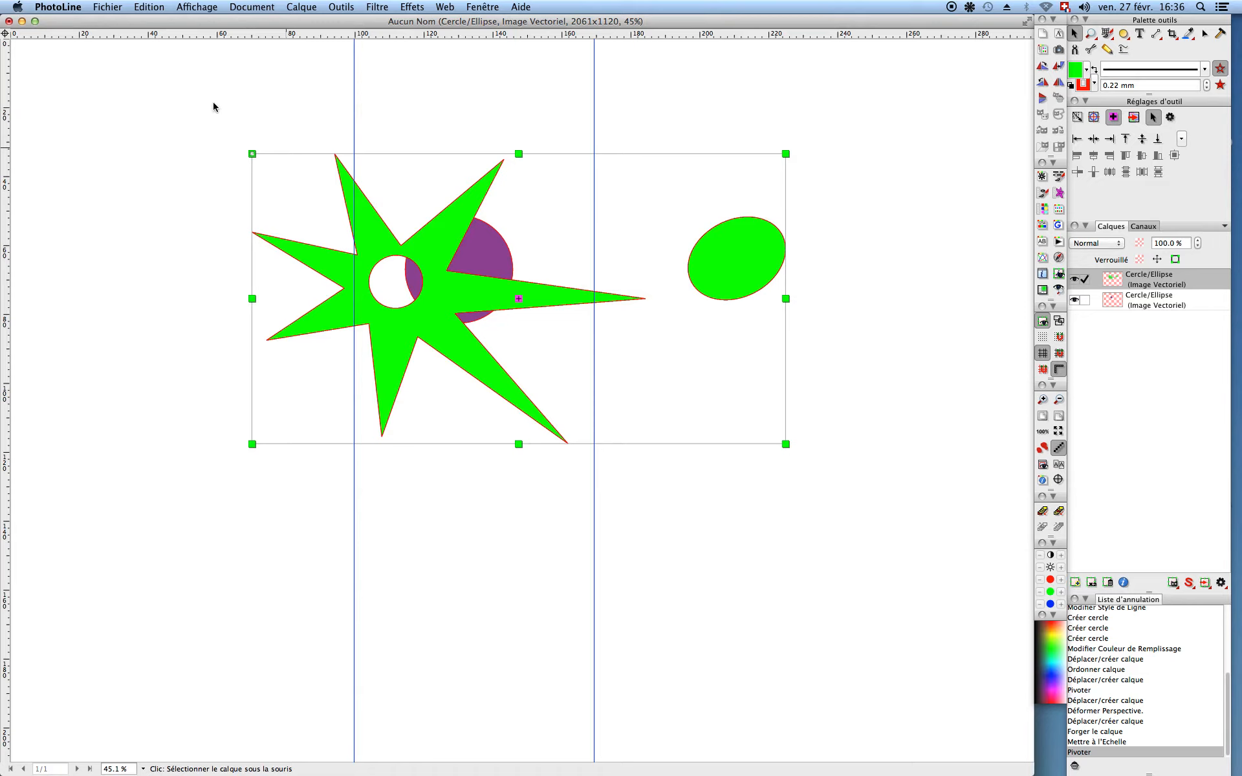
{"action": "left_click_drag", "start_coordinate": [182, 90], "coordinate": [871, 526]}
{"action": "key", "text": "Delete"}
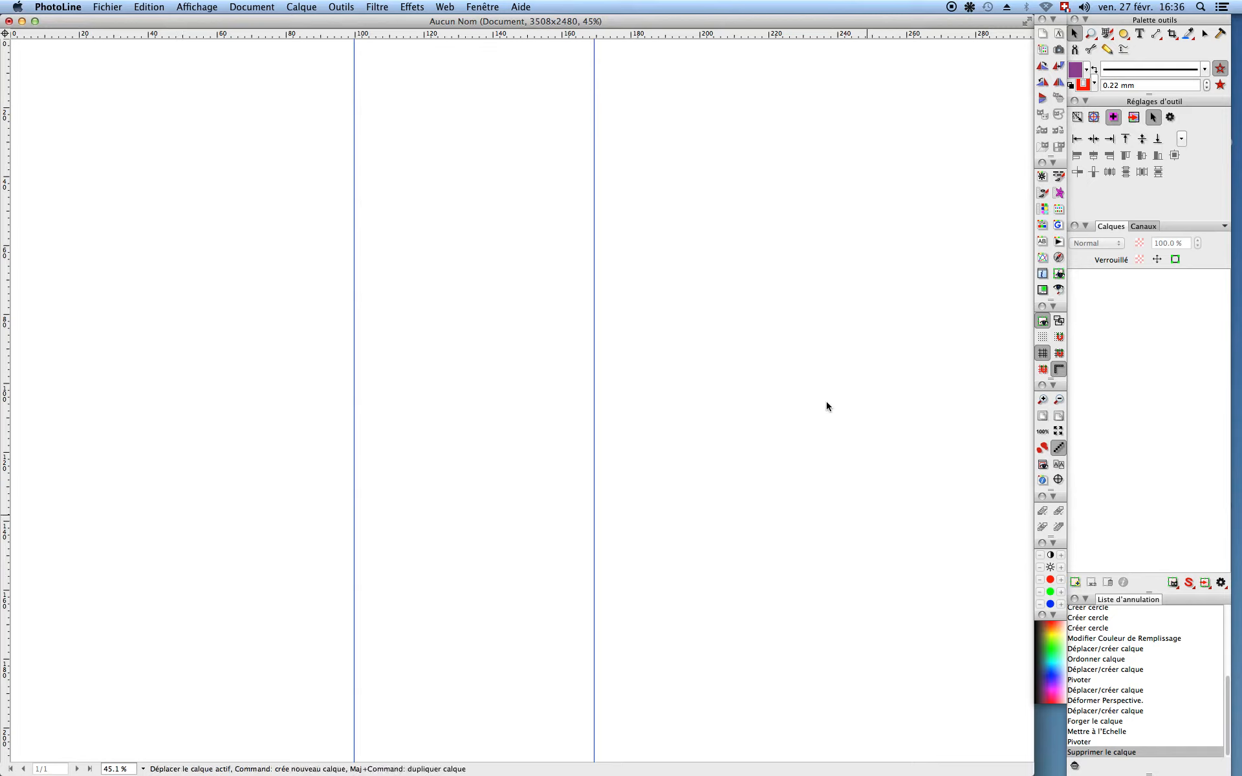
Step: Draw a text frame between the two vertical guides using the Eurostile font and show the Polices panel
{"action": "left_click", "coordinate": [1138, 36]}
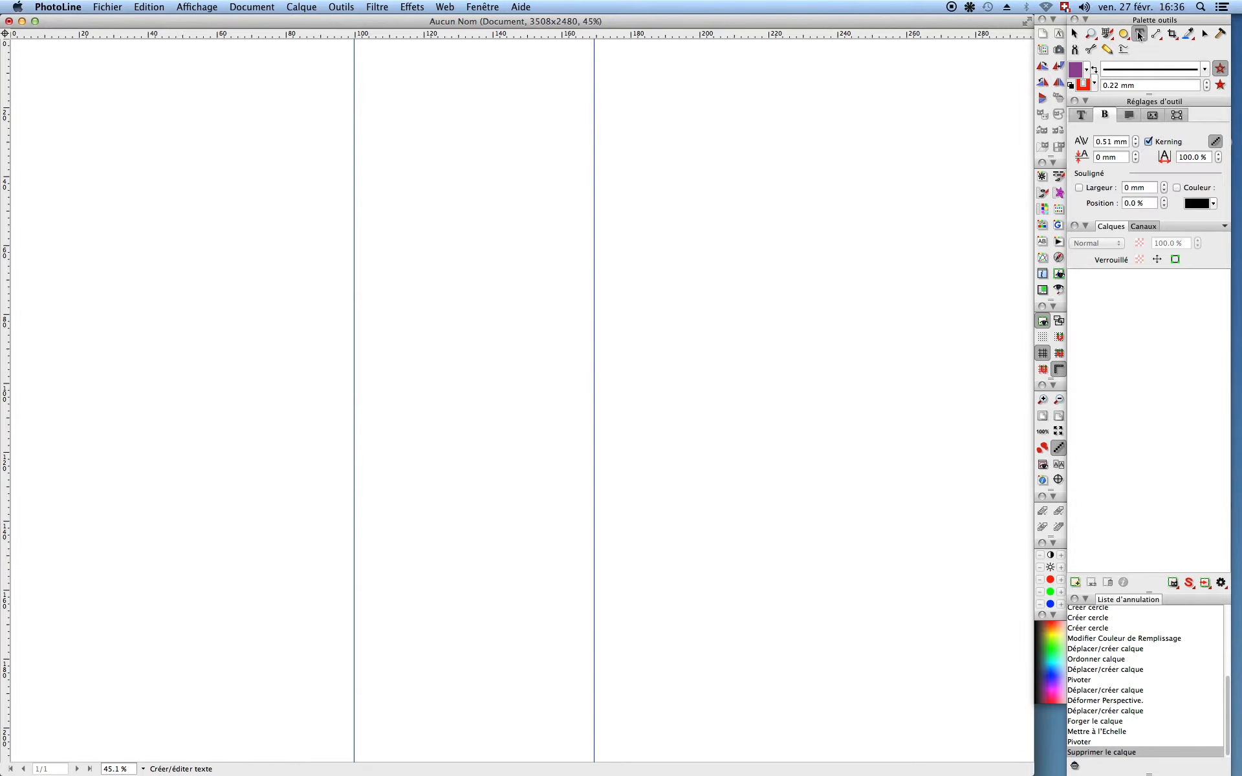
{"action": "left_click_drag", "start_coordinate": [386, 144], "coordinate": [563, 402]}
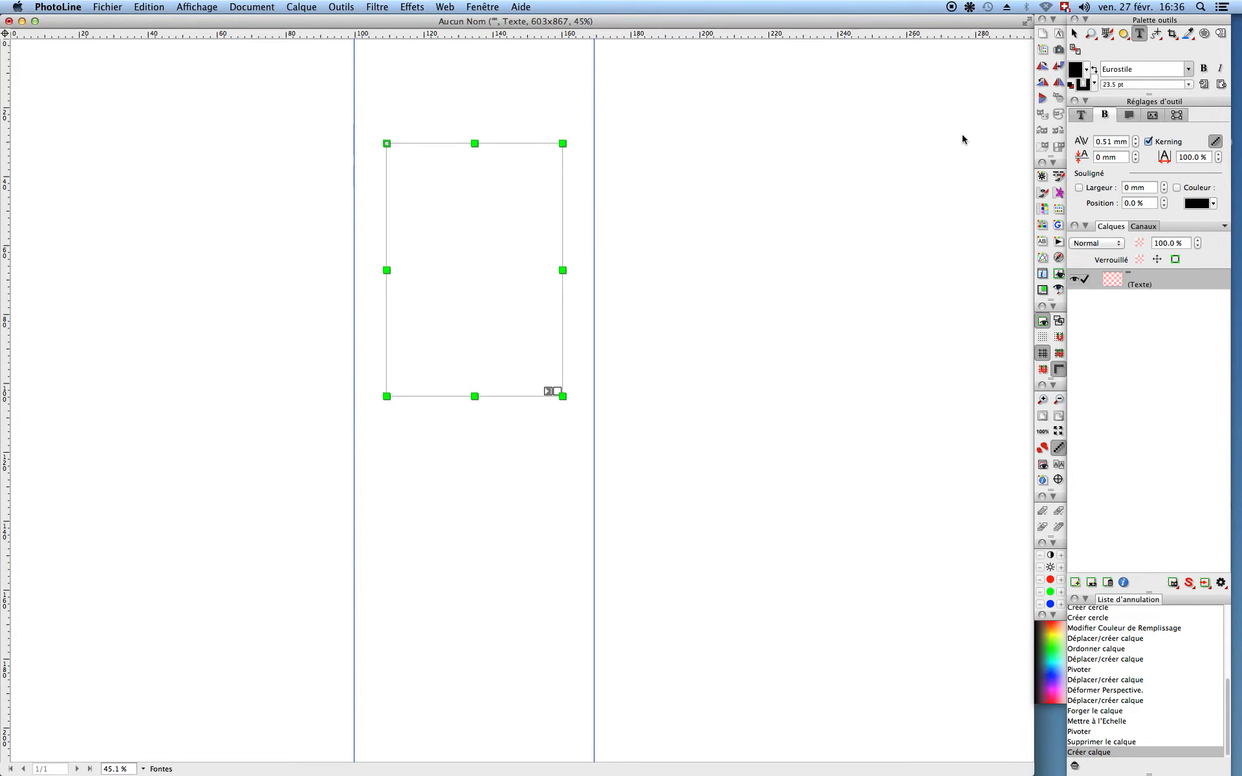
{"action": "left_click", "coordinate": [1158, 68]}
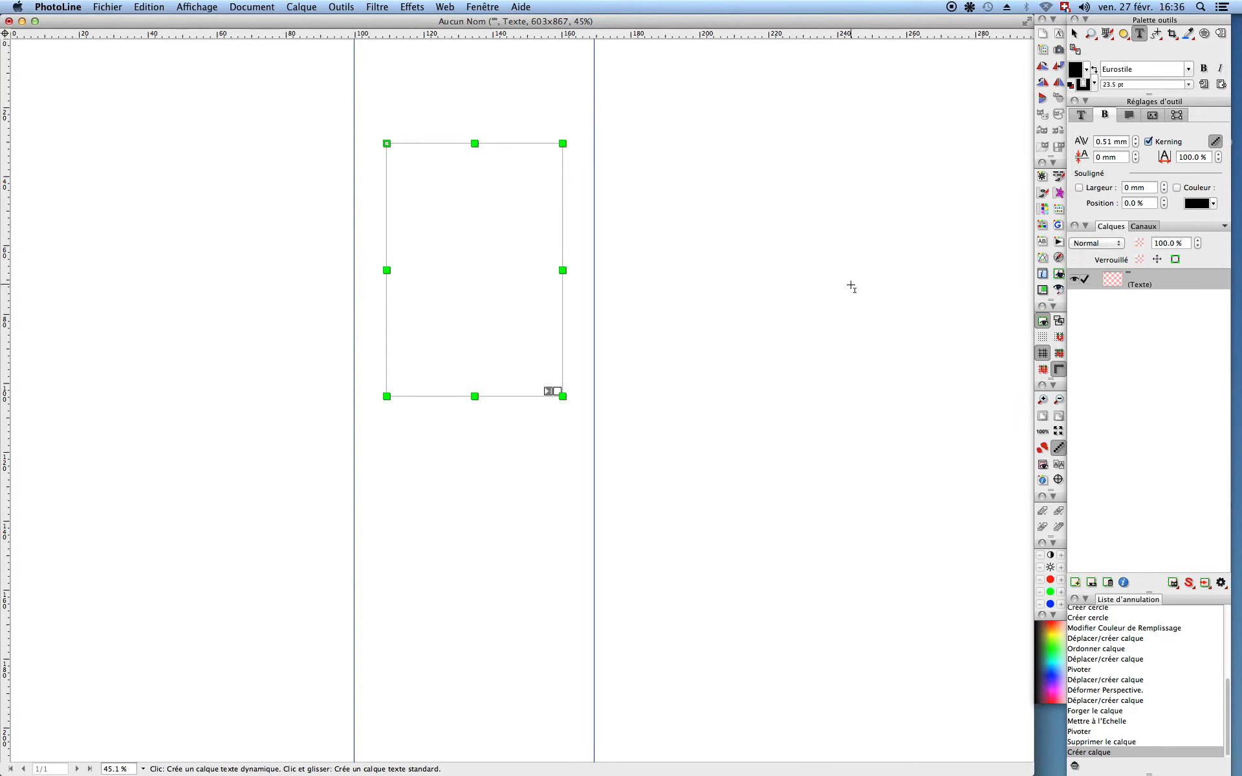
{"action": "key", "text": "super+t"}
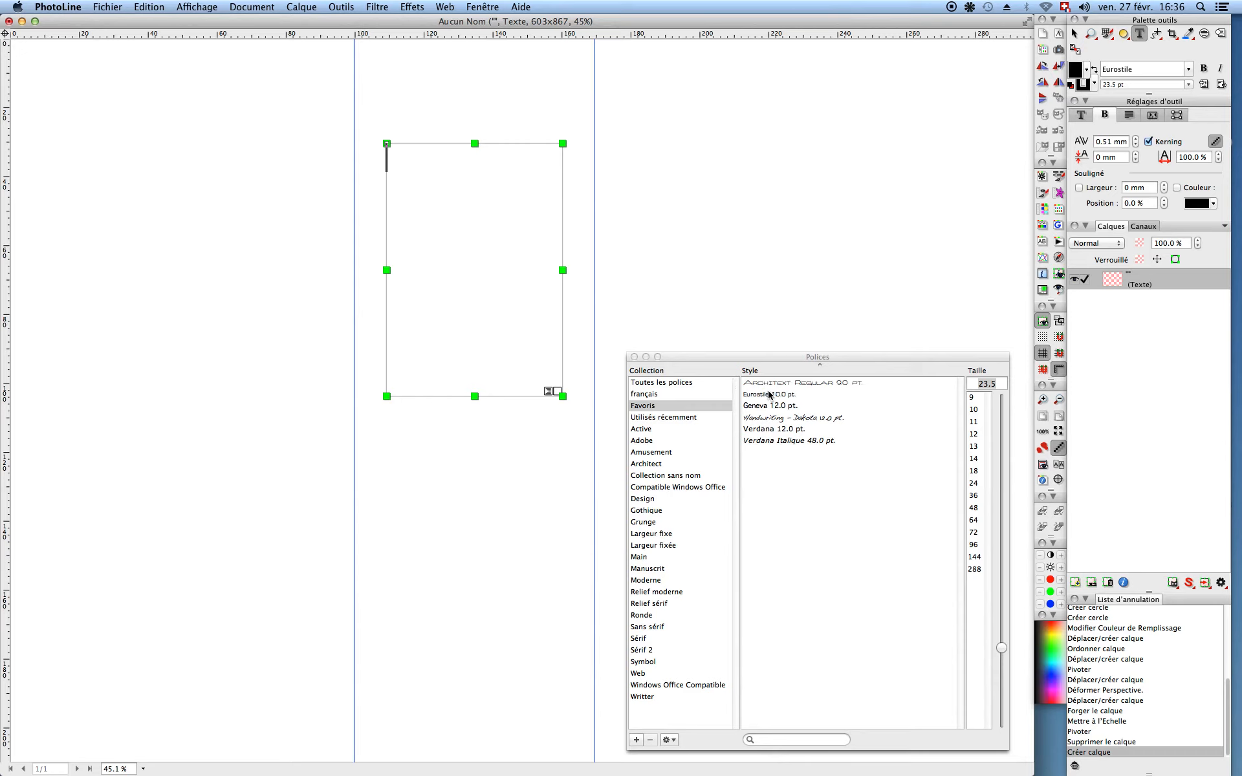
Step: Type the person's name, widen the frame to fit it, and add the postal code and town on a second line
{"action": "left_click", "coordinate": [634, 357]}
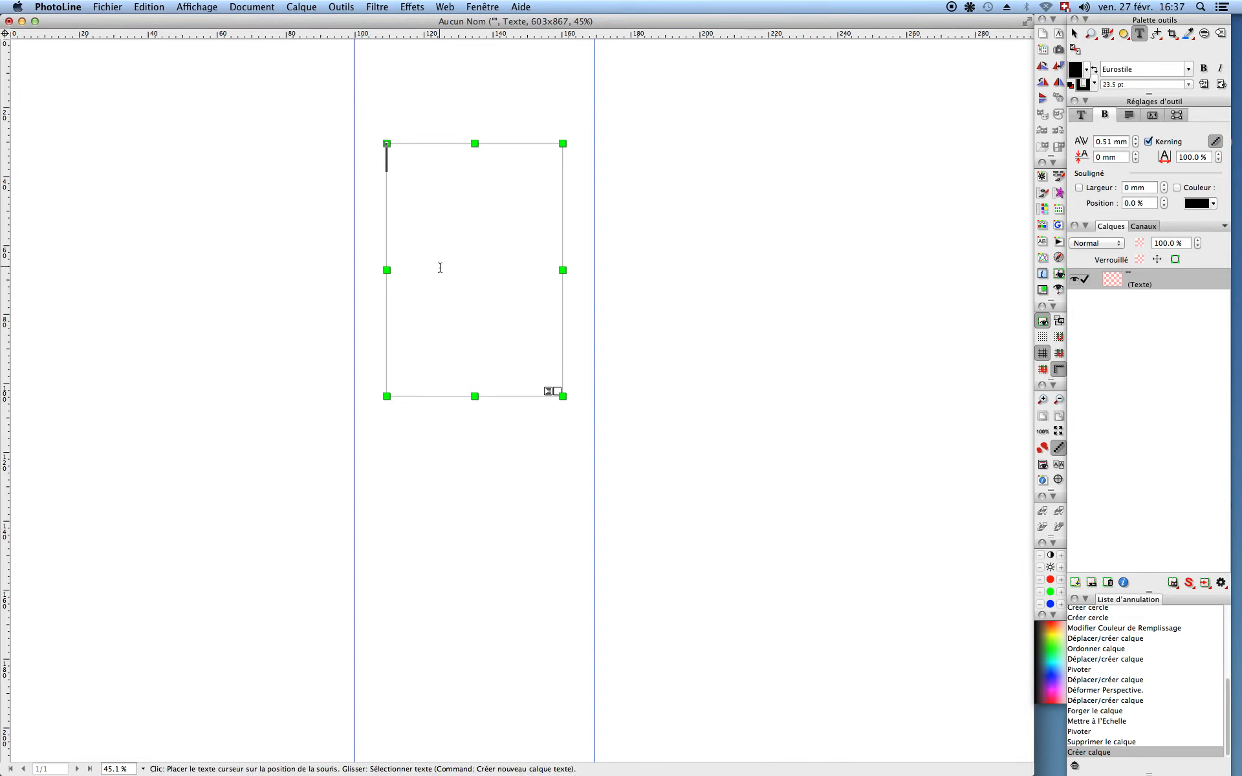
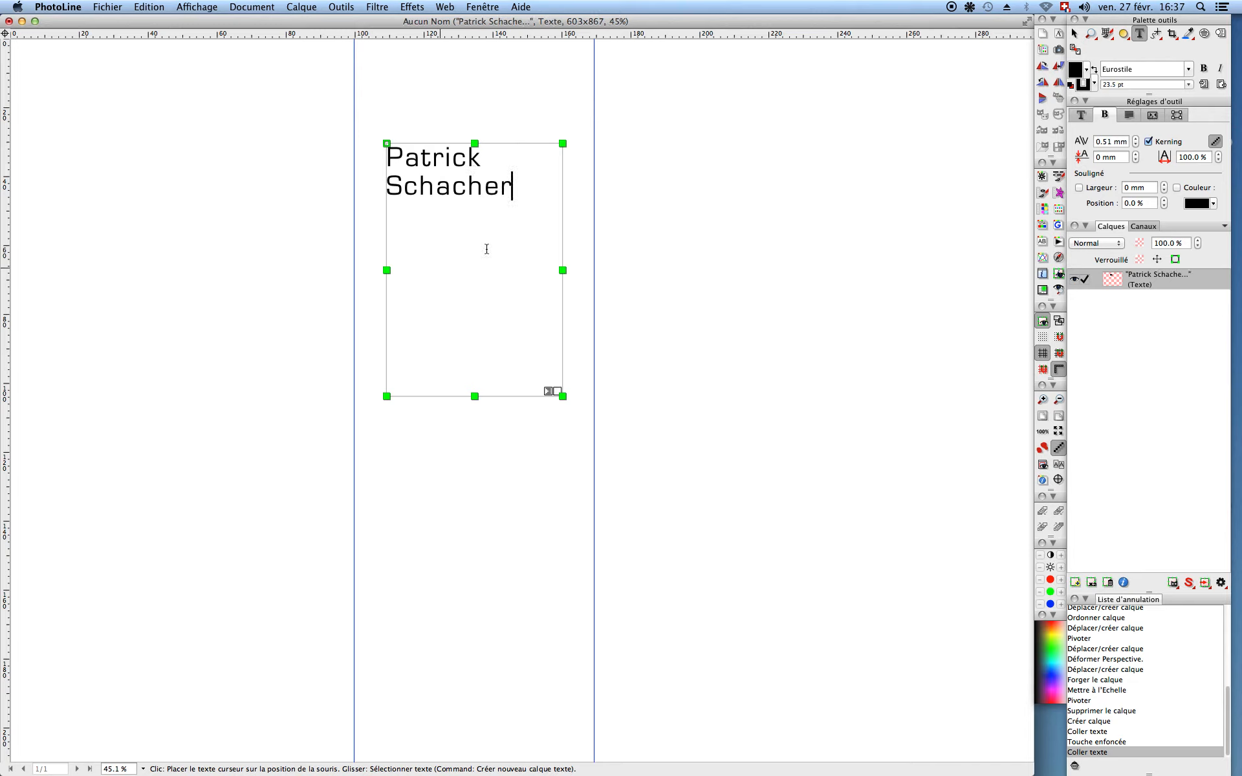
{"action": "left_click_drag", "start_coordinate": [563, 271], "coordinate": [730, 272]}
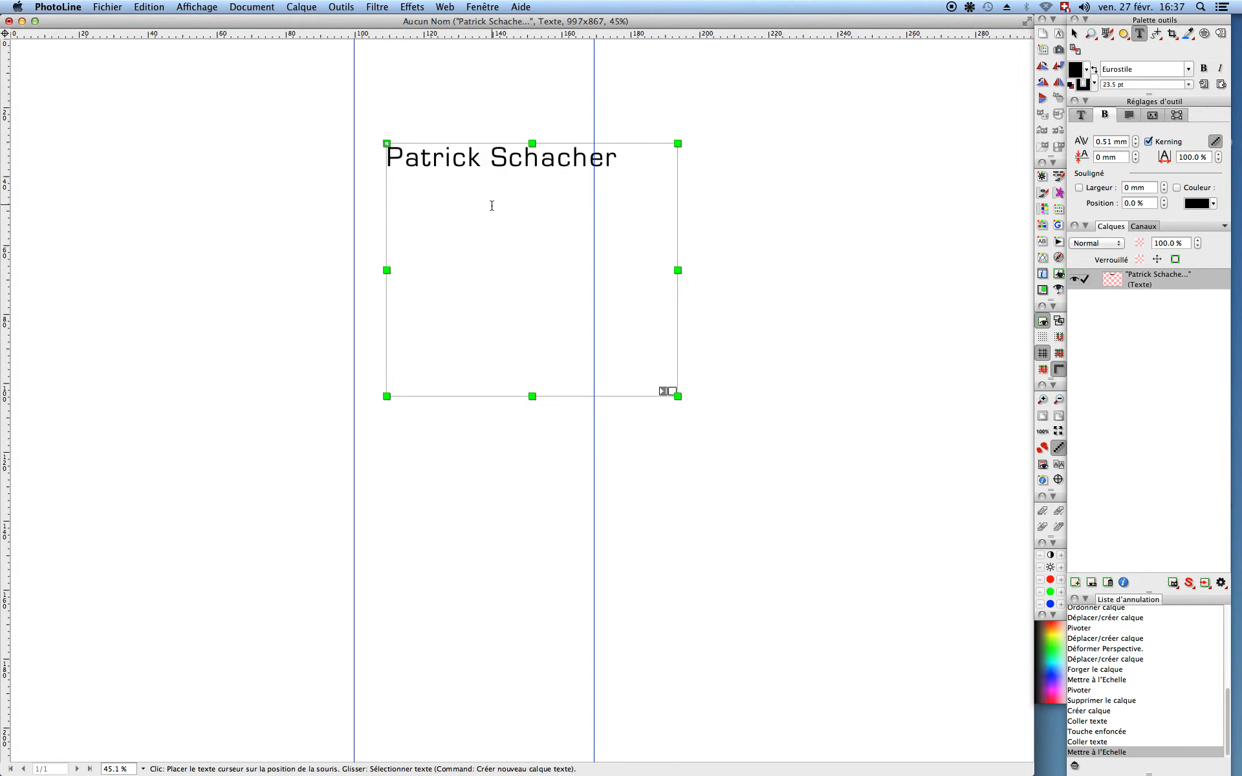
{"action": "key", "text": "Return"}
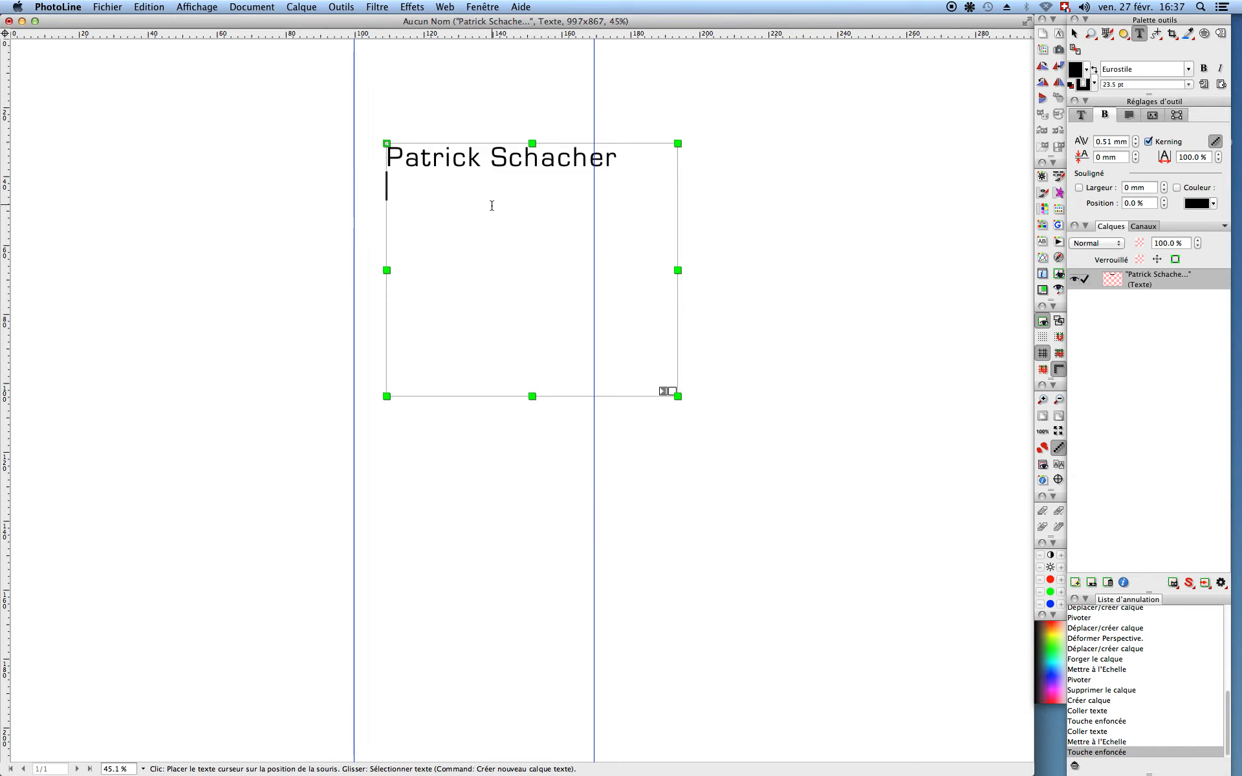
{"action": "type", "text": "14"}
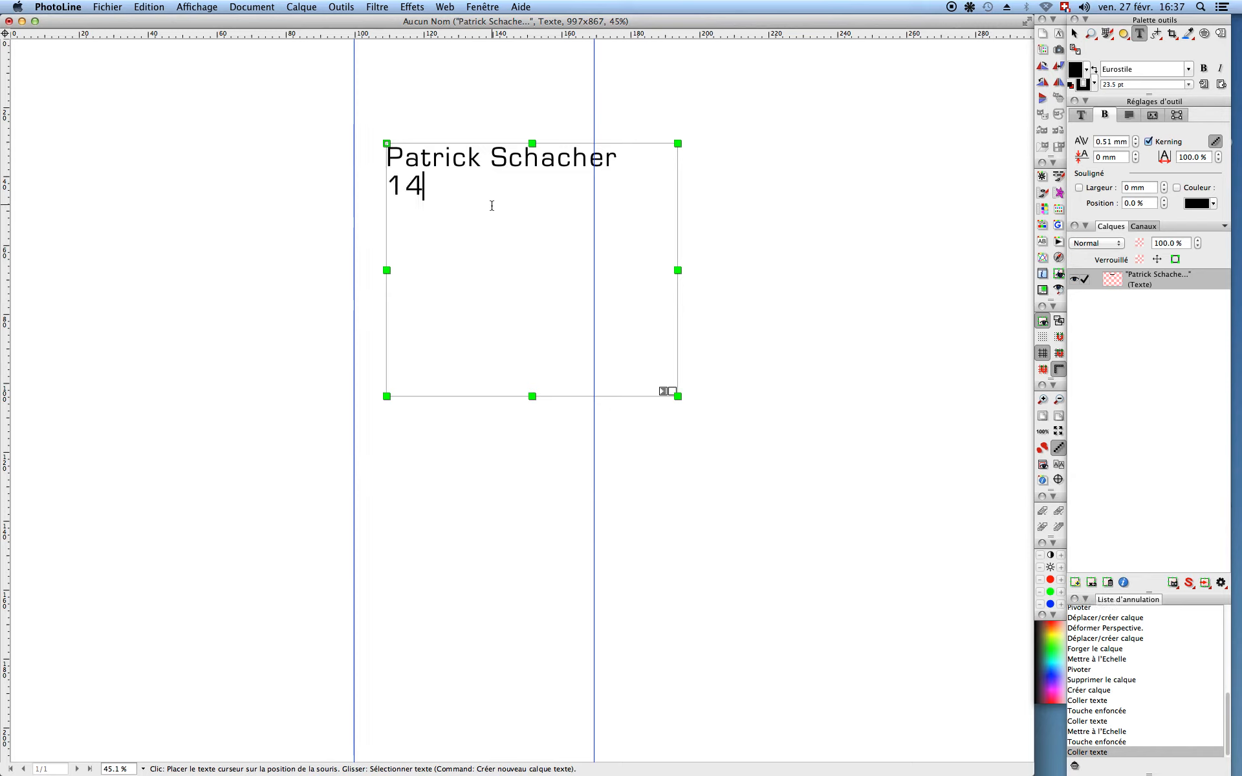
{"action": "type", "text": "00"}
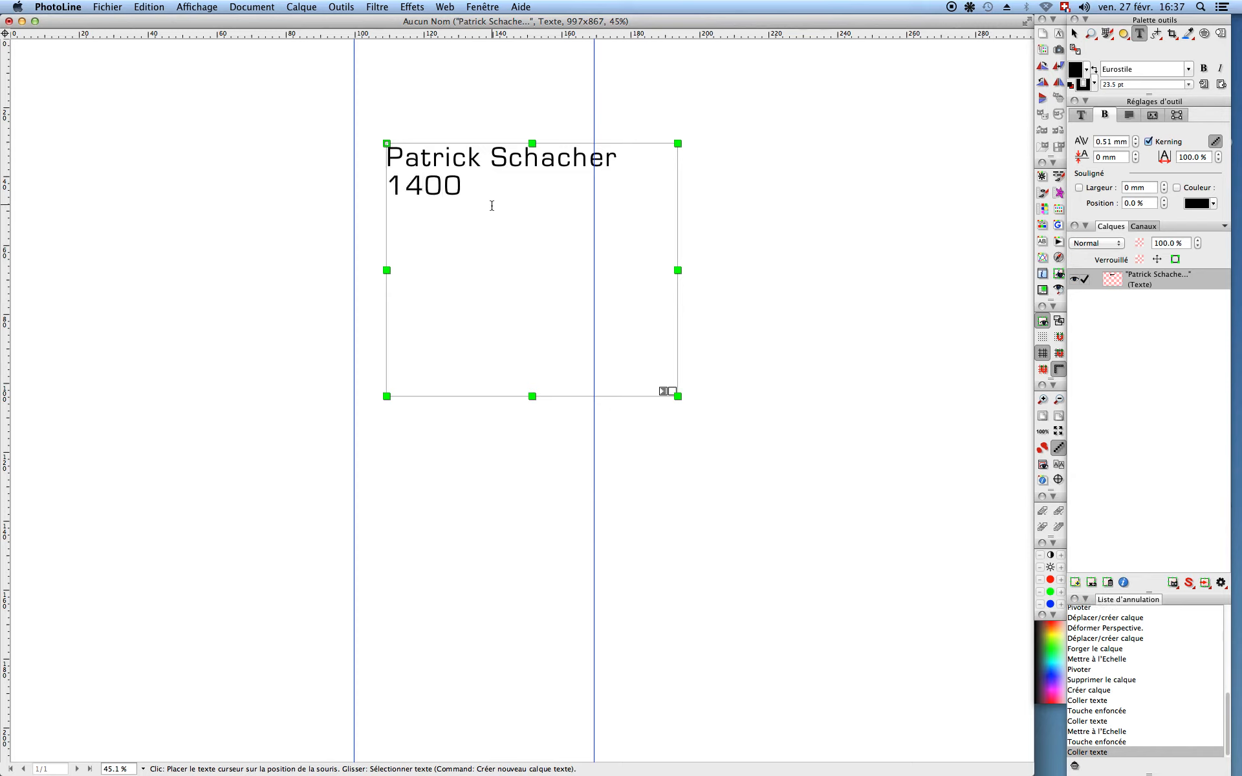
{"action": "type", "text": "Yverdon"}
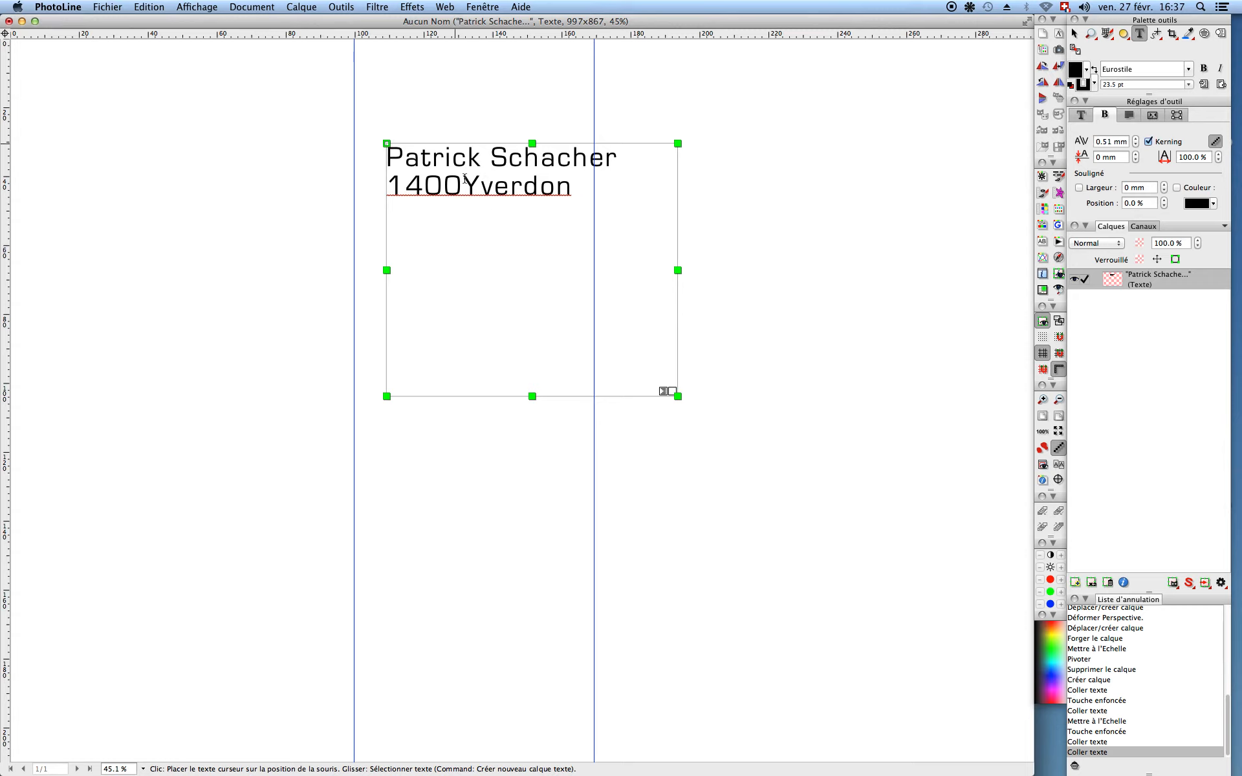
{"action": "left_click", "coordinate": [463, 188]}
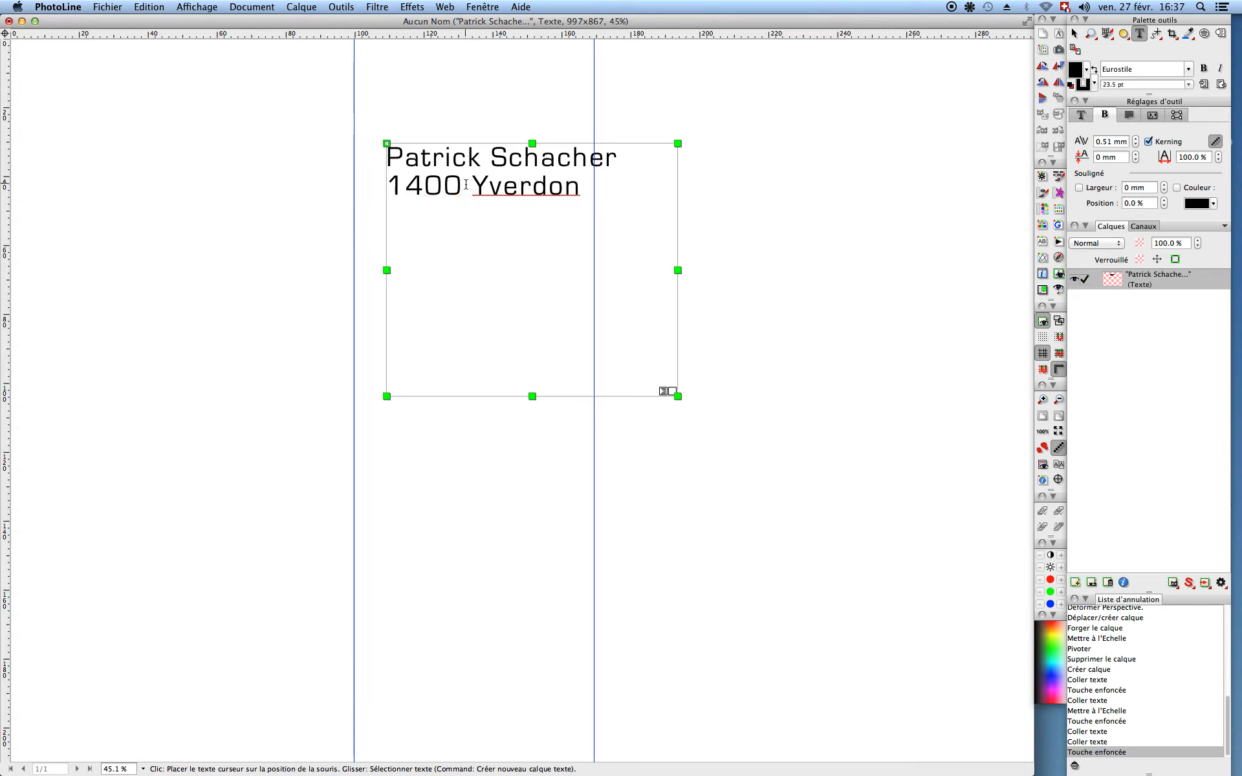
{"action": "left_click", "coordinate": [599, 192]}
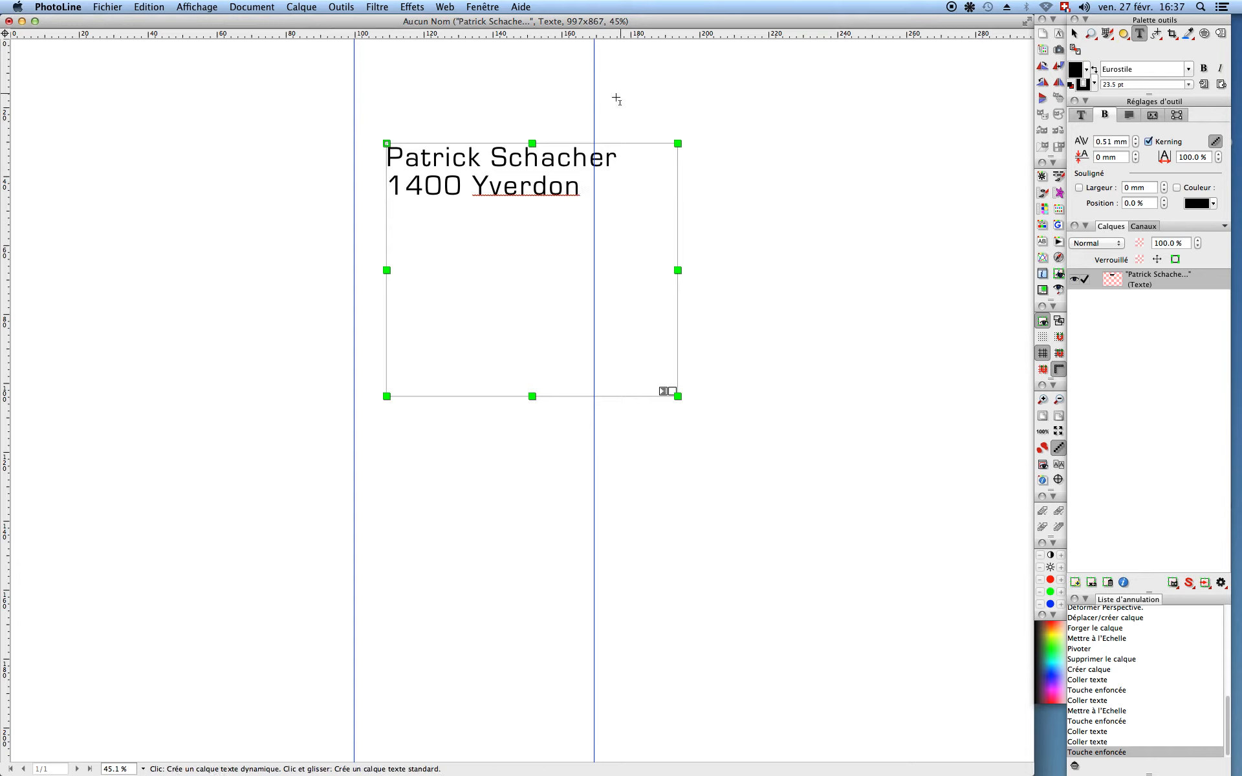
{"action": "key", "text": "Escape"}
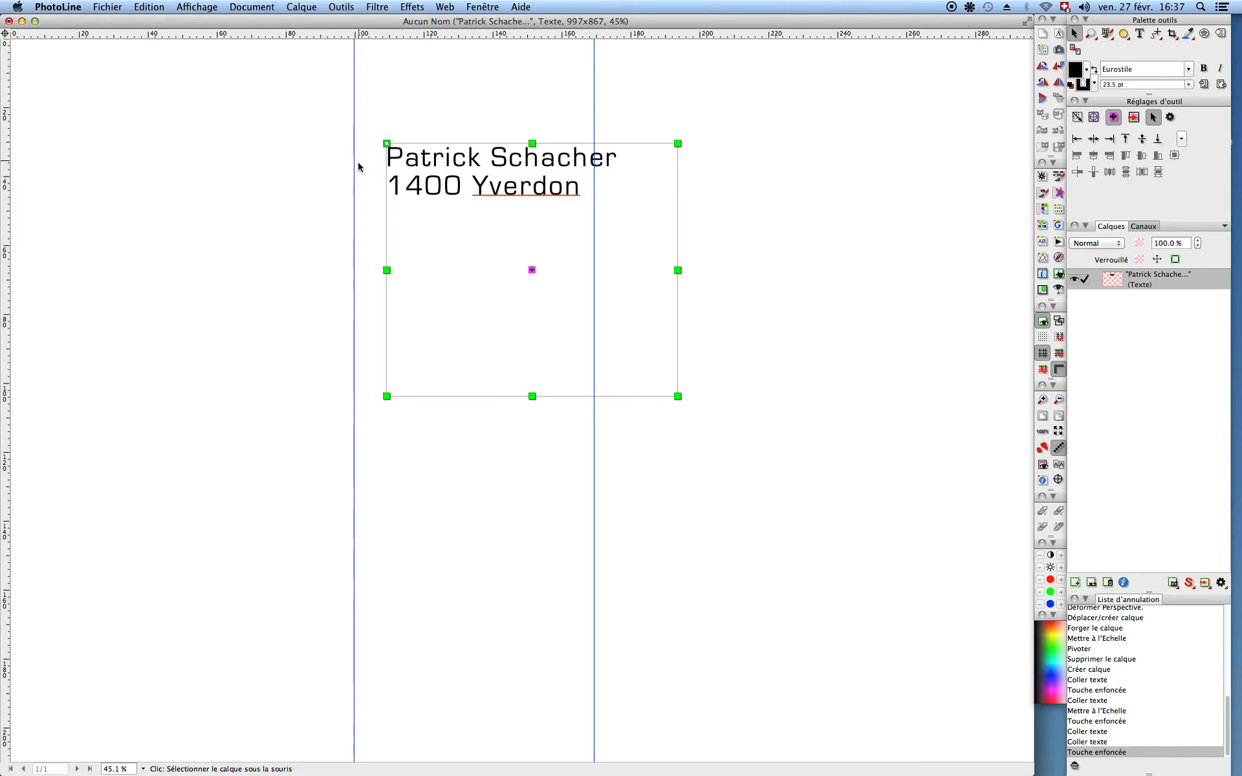
Step: Move the left guide onto the text frame's left edge and nudge the right guide slightly right
{"action": "left_click_drag", "start_coordinate": [354, 165], "coordinate": [387, 162]}
{"action": "left_click_drag", "start_coordinate": [594, 97], "coordinate": [616, 99]}
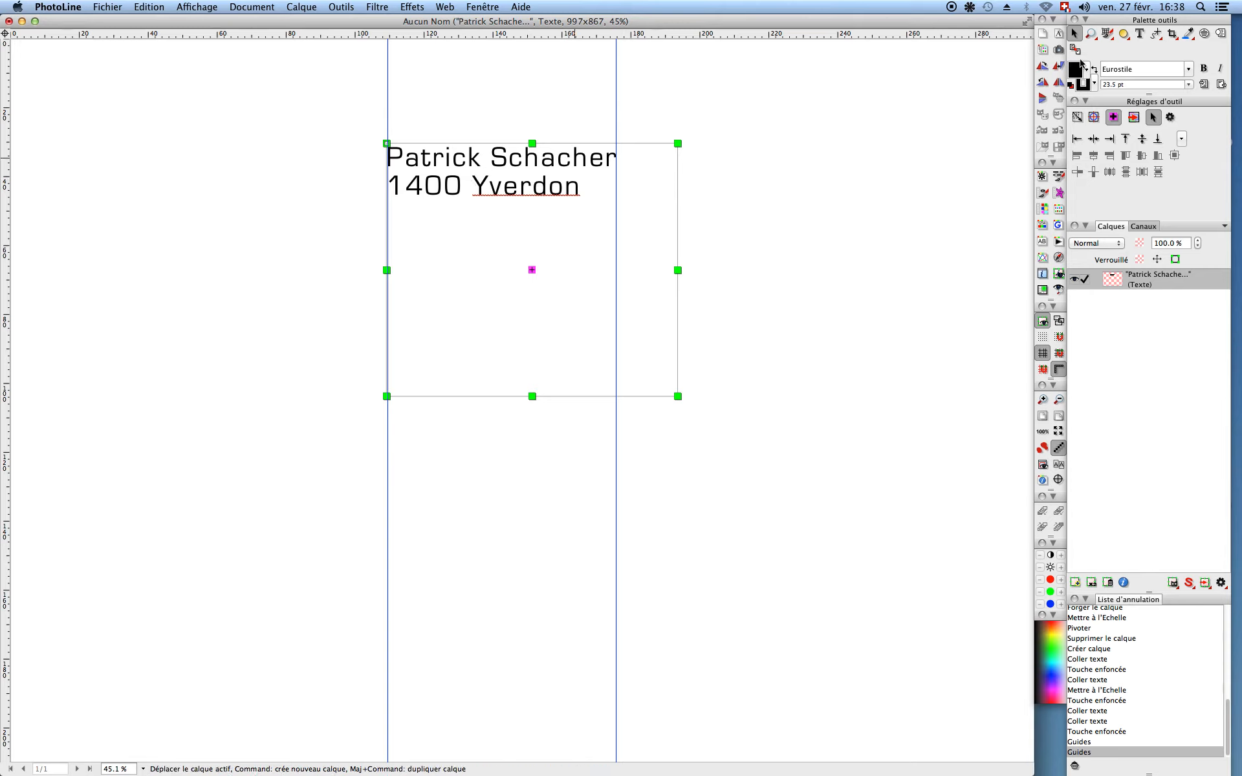
{"action": "left_click", "coordinate": [1139, 33]}
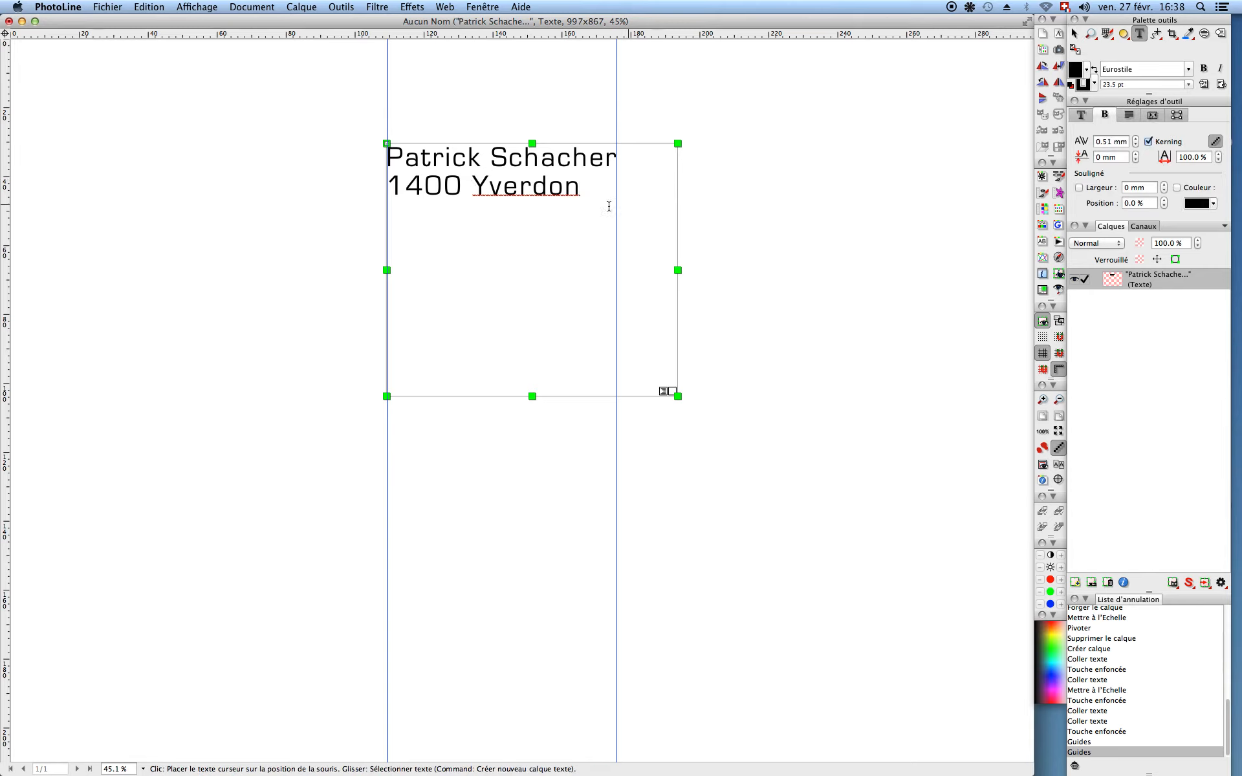
Step: Select the postcode-and-town line and set its Kerning to 1.51 mm
{"action": "left_click_drag", "start_coordinate": [579, 188], "coordinate": [394, 187]}
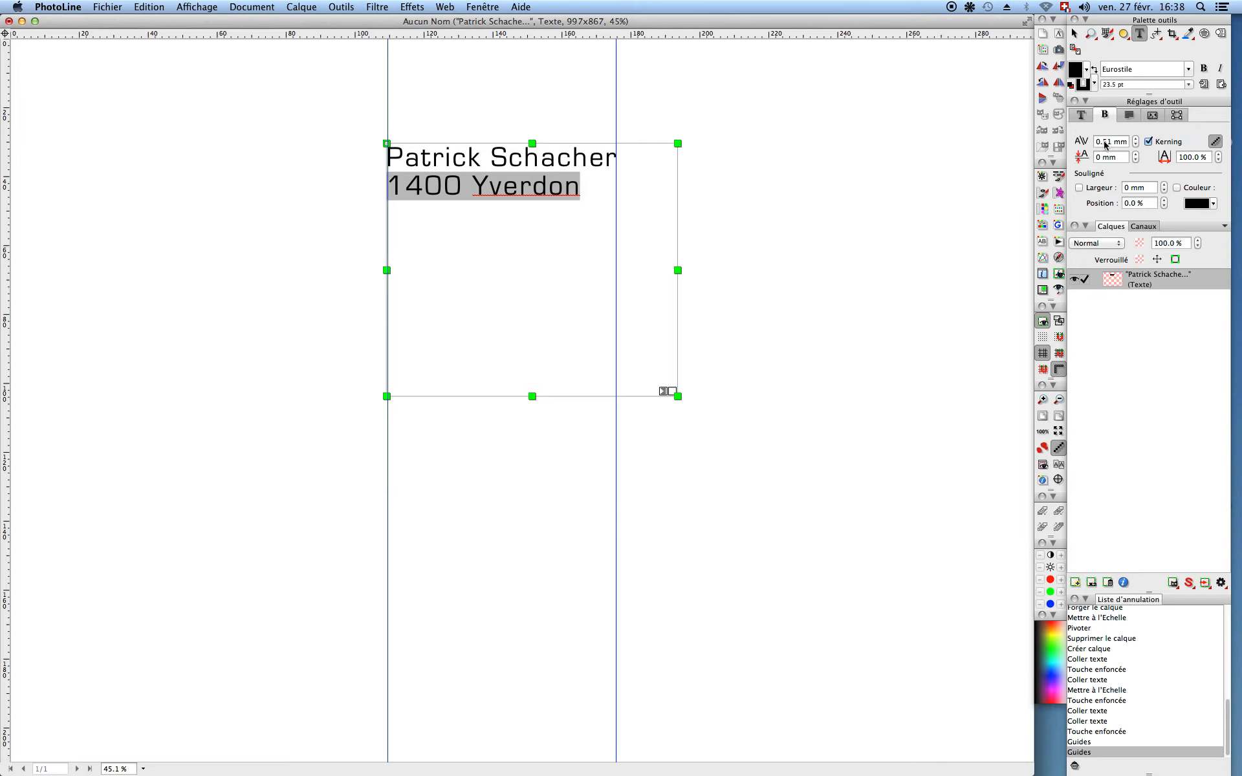
{"action": "scroll", "coordinate": [1106, 145], "scroll_direction": "up", "scroll_amount": 1}
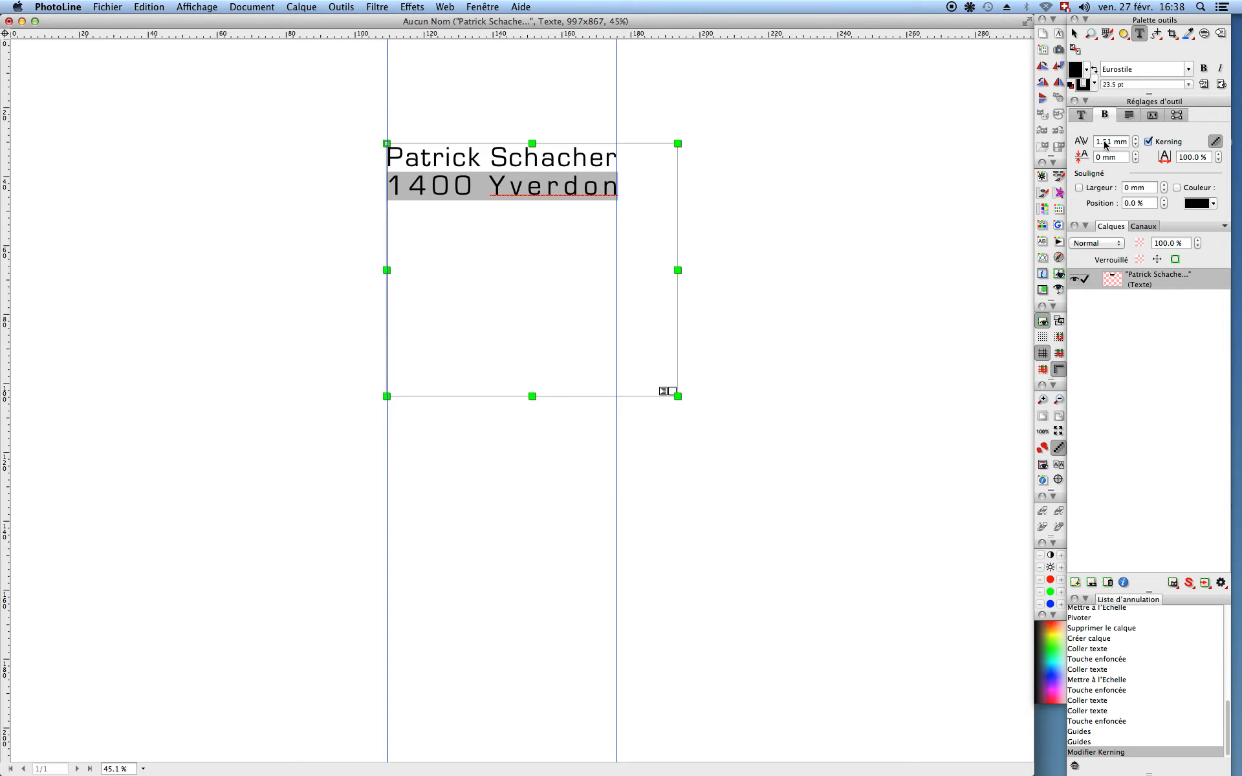
{"action": "scroll", "coordinate": [1105, 145], "scroll_direction": "down", "scroll_amount": 1}
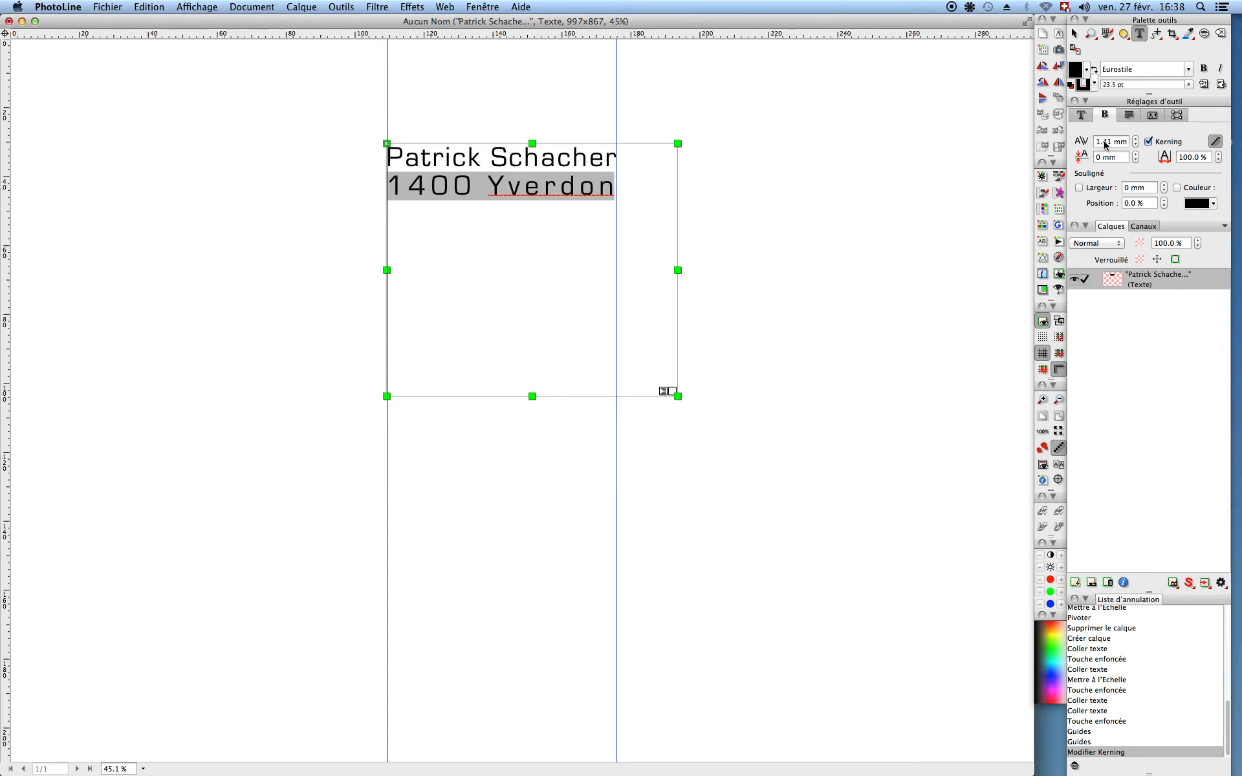
{"action": "scroll", "coordinate": [1105, 145], "scroll_direction": "down", "scroll_amount": 1}
{"action": "scroll", "coordinate": [1106, 145], "scroll_direction": "up", "scroll_amount": 1}
{"action": "scroll", "coordinate": [1105, 144], "scroll_direction": "up", "scroll_amount": 1}
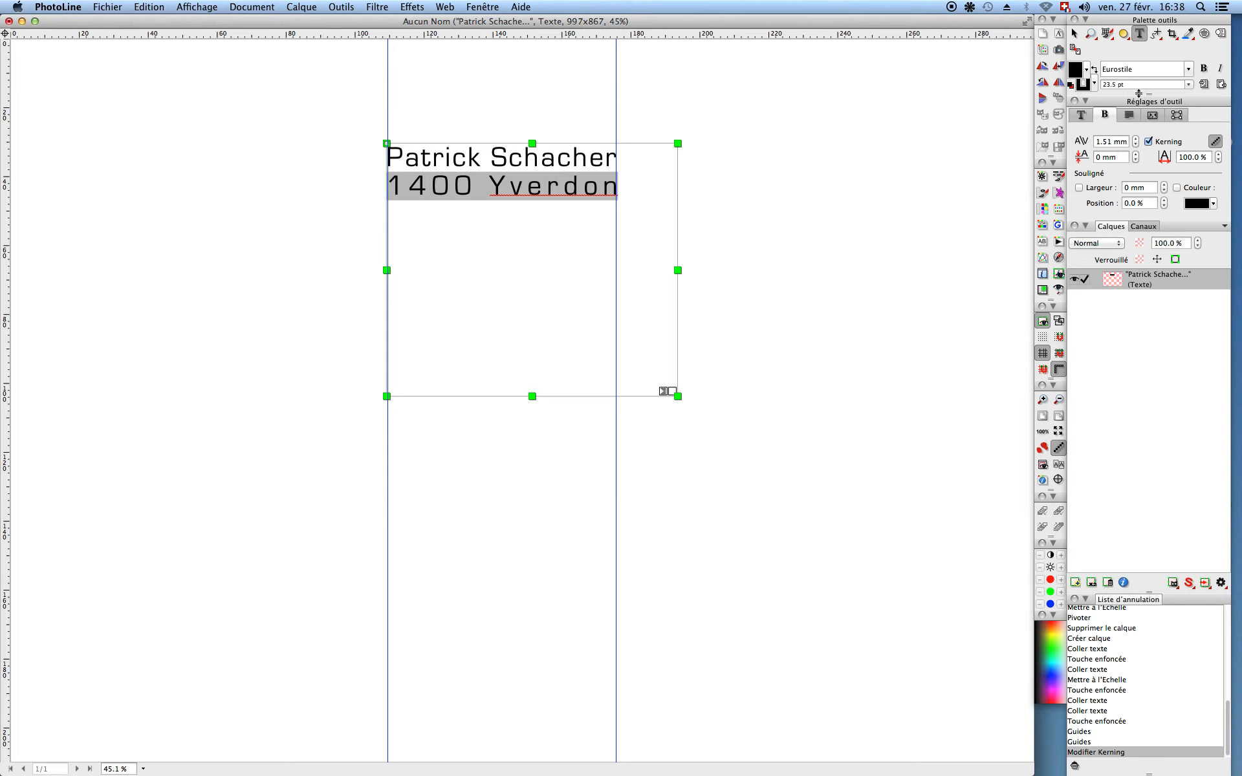
{"action": "right_click", "coordinate": [1115, 143]}
{"action": "left_click", "coordinate": [1115, 142]}
{"action": "right_click", "coordinate": [1117, 145]}
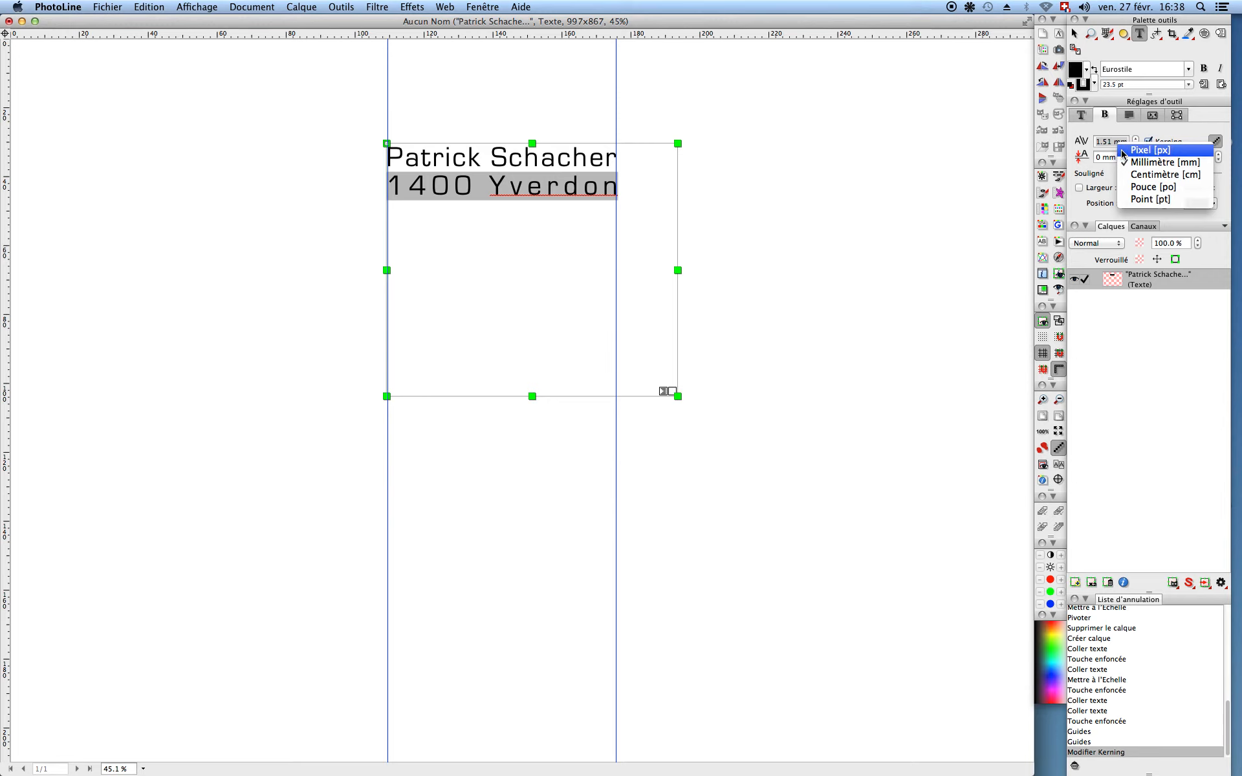
Step: Switch the spacing unit to Pixel [px] and set the line's Kerning to 17.8 px
{"action": "left_click", "coordinate": [1123, 152]}
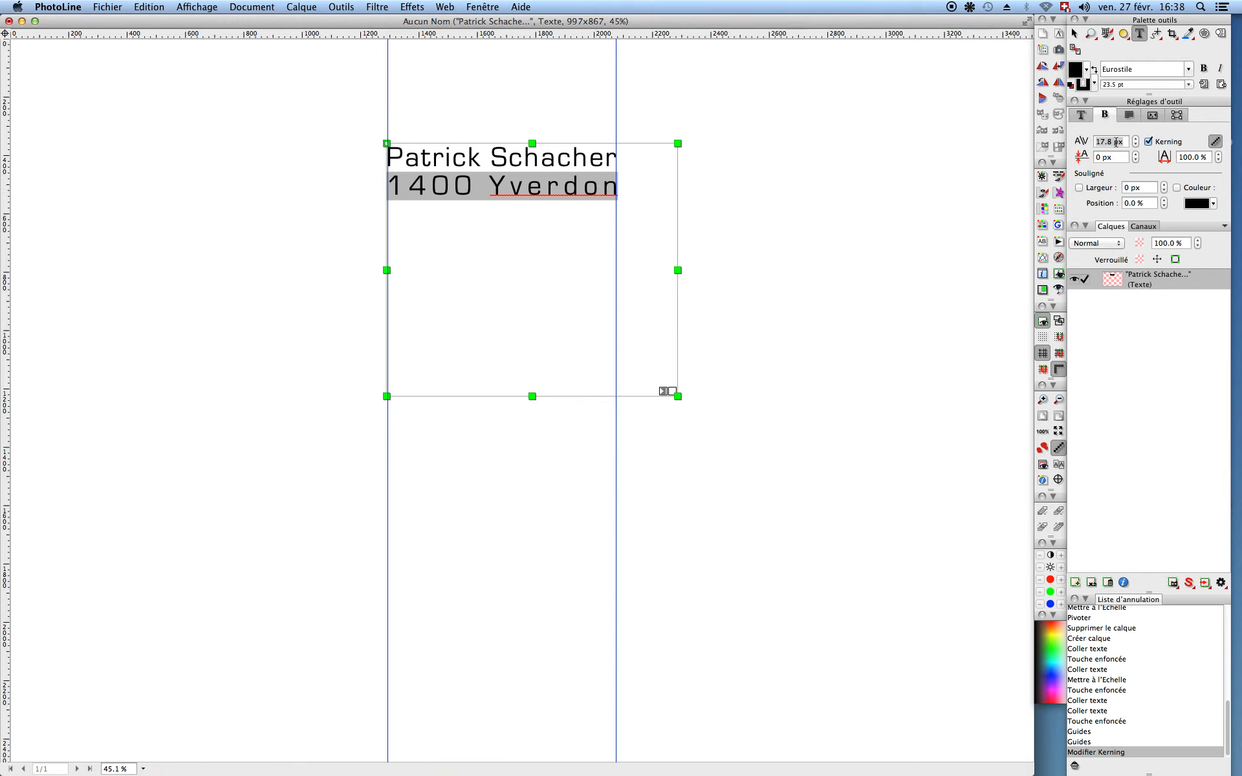
{"action": "scroll", "coordinate": [1116, 145], "scroll_direction": "down", "scroll_amount": 2}
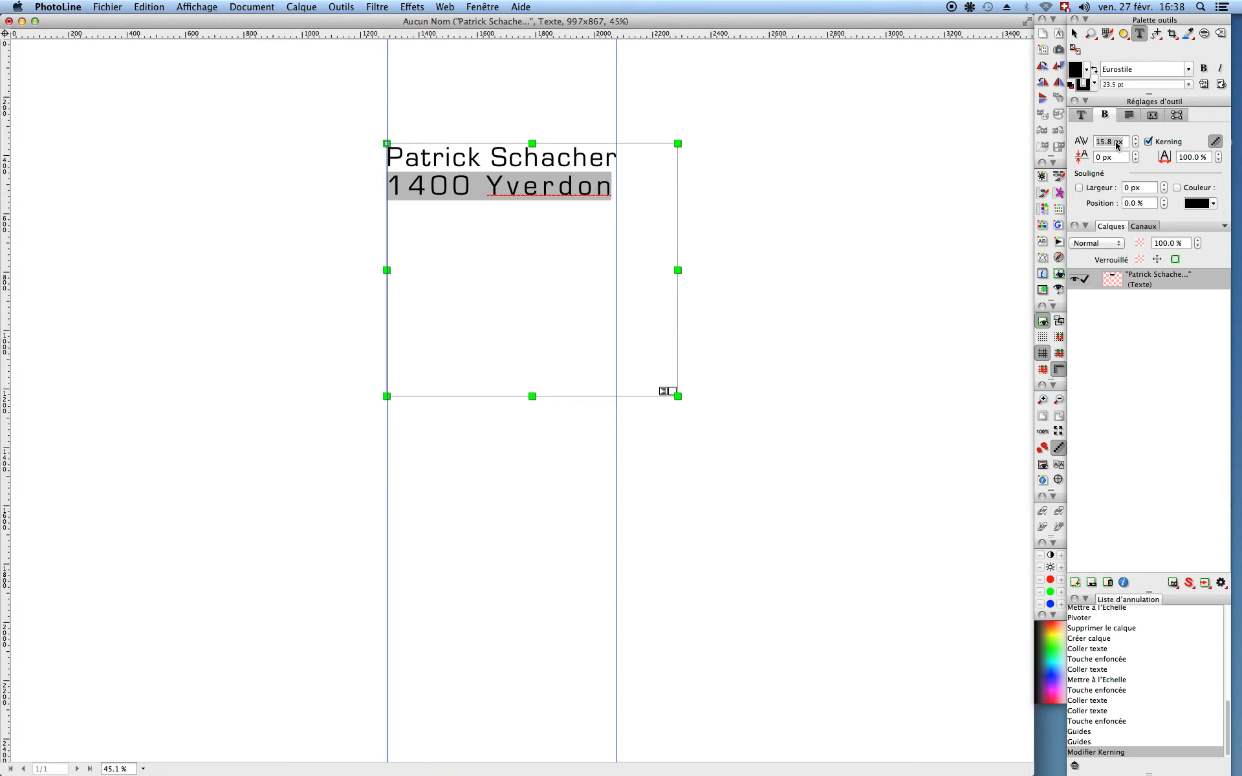
{"action": "scroll", "coordinate": [1115, 145], "scroll_direction": "up", "scroll_amount": 1}
{"action": "scroll", "coordinate": [1115, 145], "scroll_direction": "up", "scroll_amount": 1}
{"action": "scroll", "coordinate": [1116, 145], "scroll_direction": "down", "scroll_amount": 4}
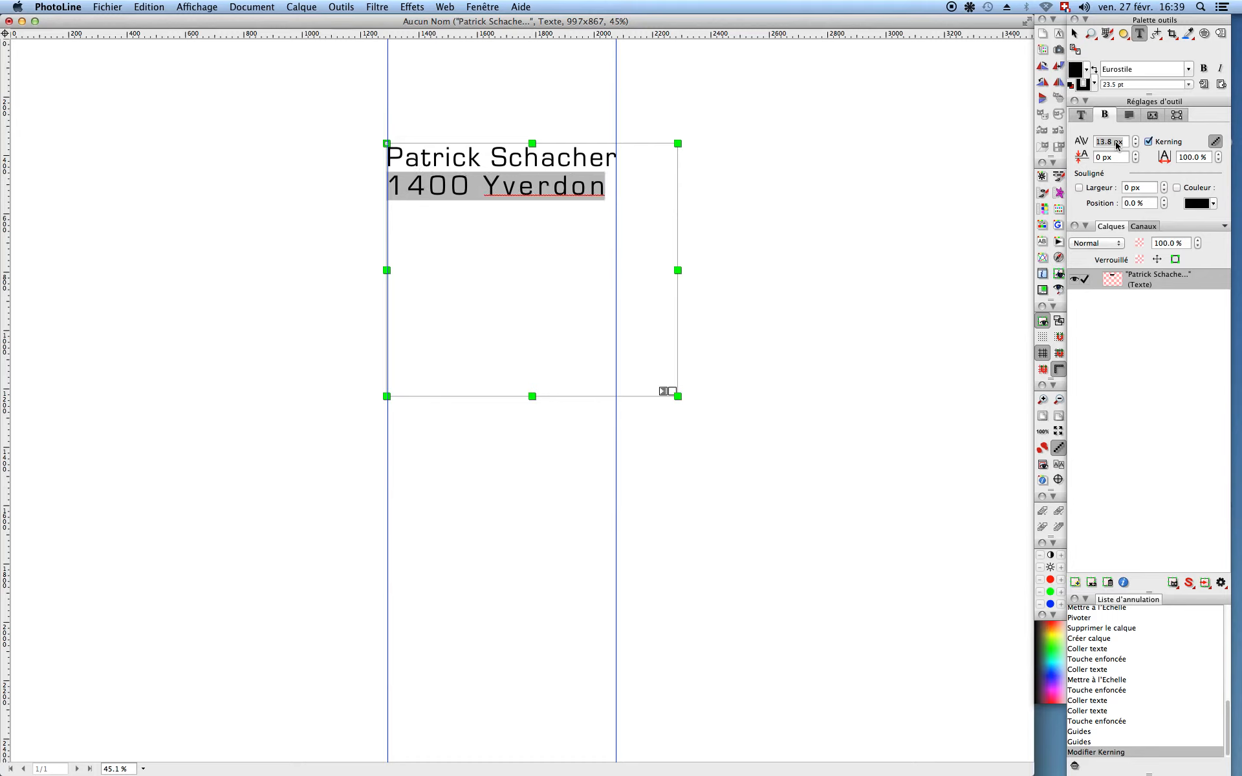
{"action": "scroll", "coordinate": [1117, 145], "scroll_direction": "up", "scroll_amount": 2}
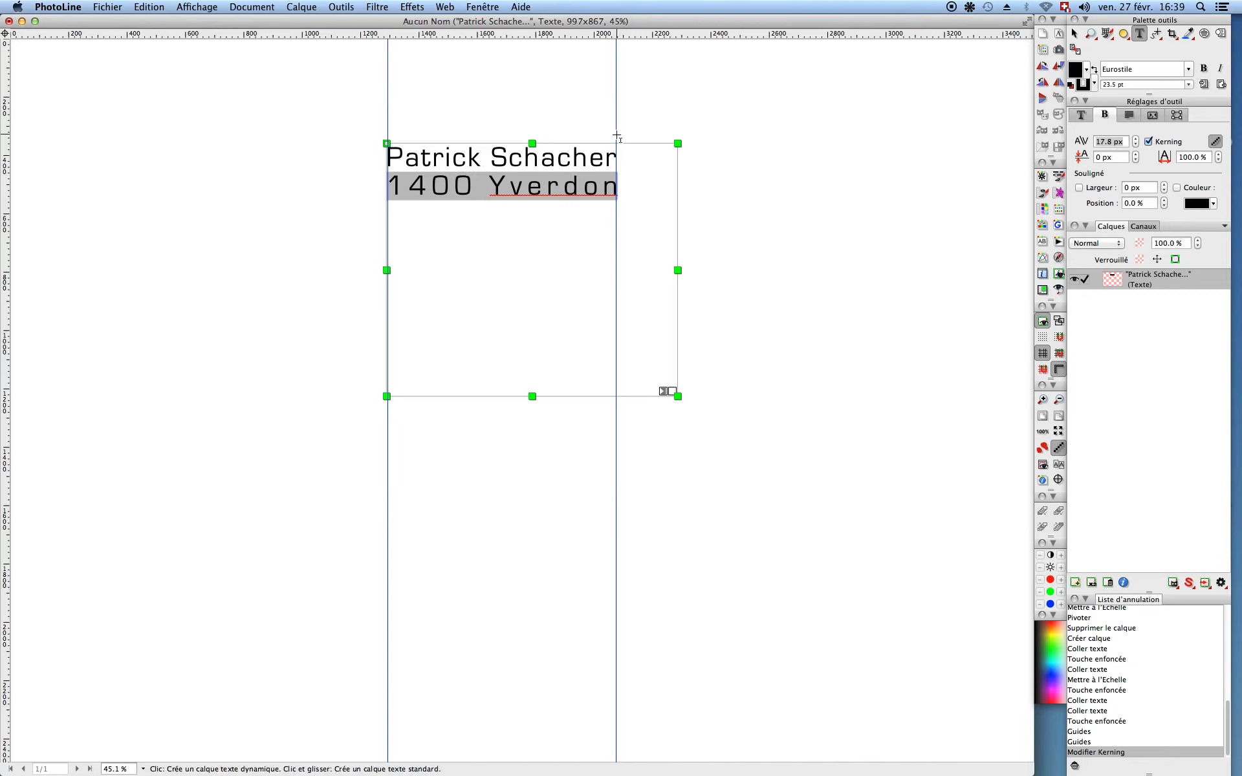
Step: Kern the space between postal code and town so both lines end flush at the right guide
{"action": "left_click", "coordinate": [480, 189]}
{"action": "left_click_drag", "start_coordinate": [486, 188], "coordinate": [481, 187]}
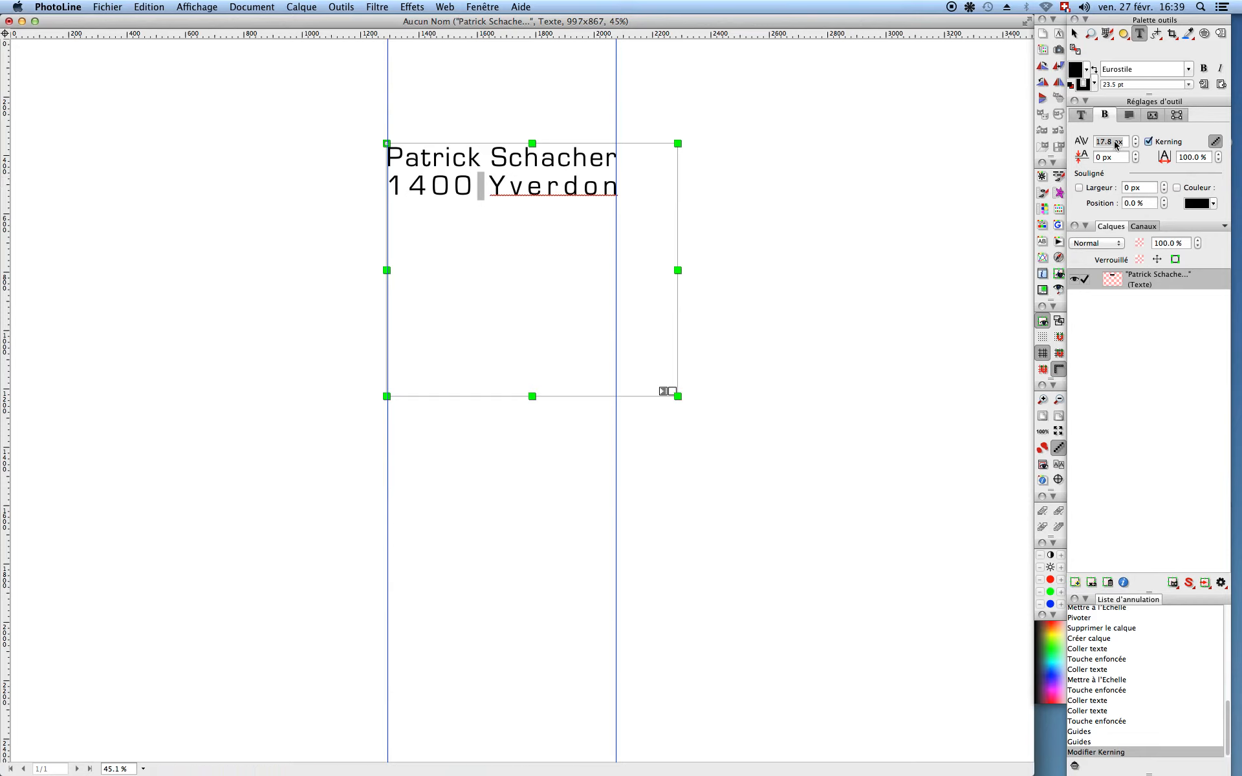
{"action": "scroll", "coordinate": [1115, 146], "scroll_direction": "down", "scroll_amount": 5}
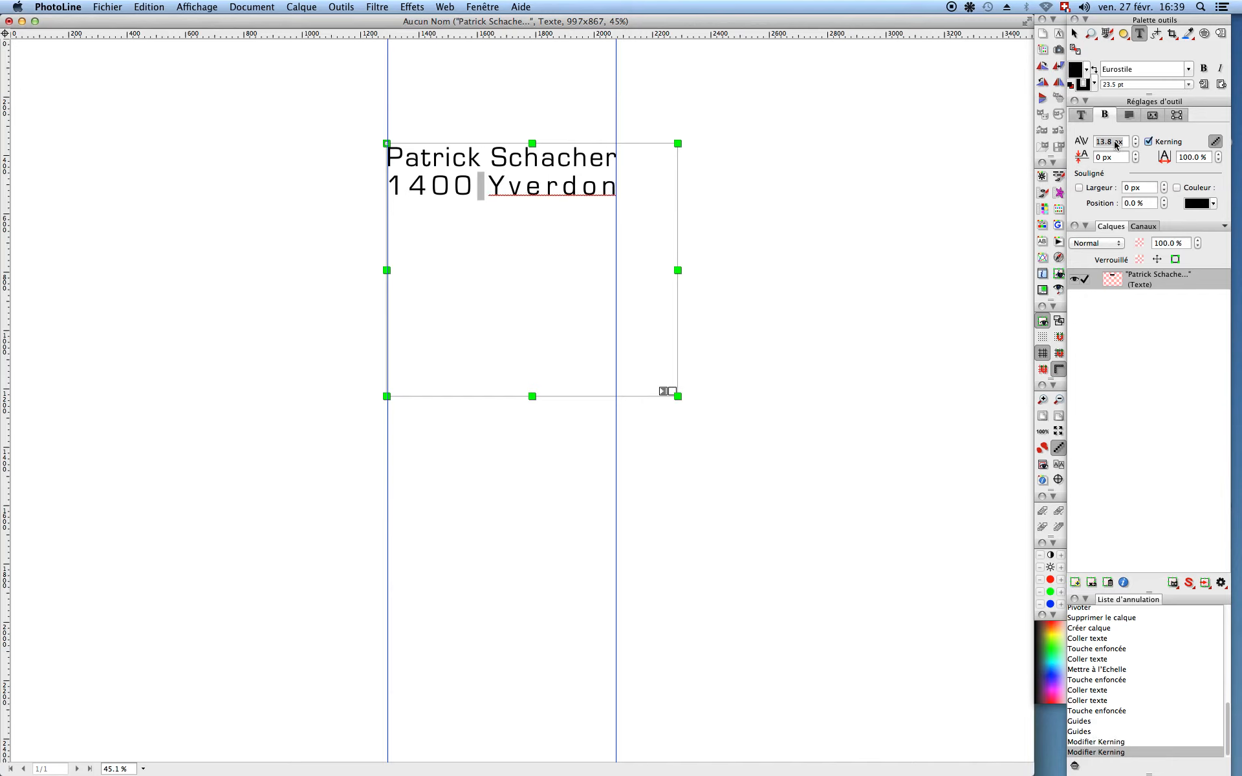
{"action": "scroll", "coordinate": [1115, 145], "scroll_direction": "up", "scroll_amount": 1}
{"action": "scroll", "coordinate": [1115, 146], "scroll_direction": "up", "scroll_amount": 1}
{"action": "scroll", "coordinate": [1115, 146], "scroll_direction": "up", "scroll_amount": 3}
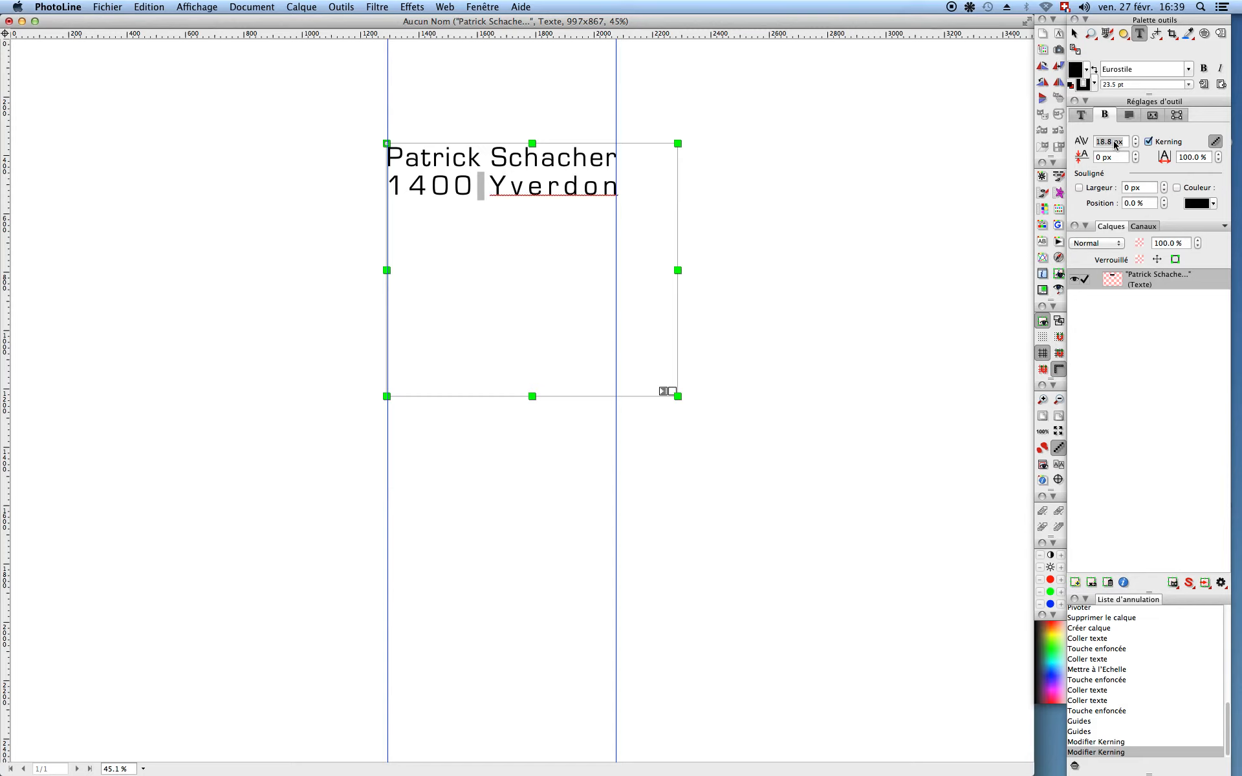
{"action": "scroll", "coordinate": [1115, 145], "scroll_direction": "down", "scroll_amount": 1}
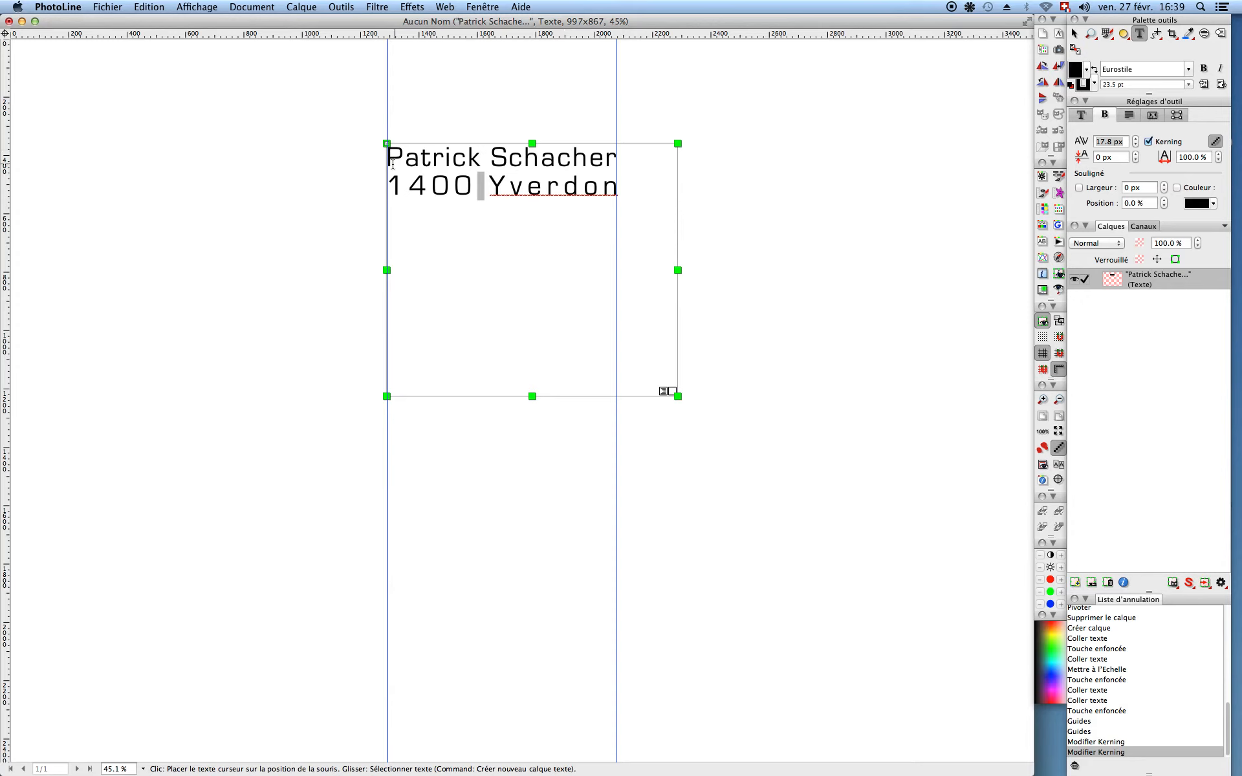
{"action": "left_click_drag", "start_coordinate": [395, 163], "coordinate": [591, 212]}
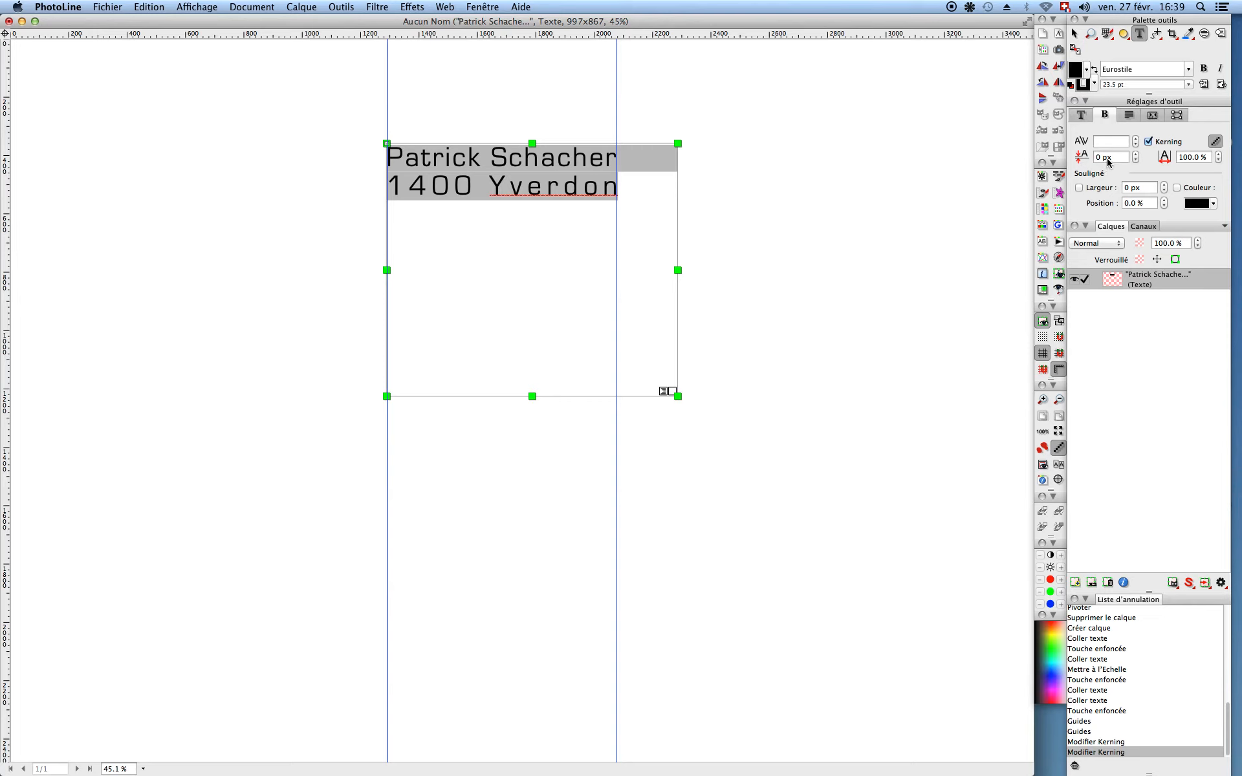
Step: Set Espacement des lignes to 30 px in the T tab for the two-line text block
{"action": "left_click", "coordinate": [1106, 159]}
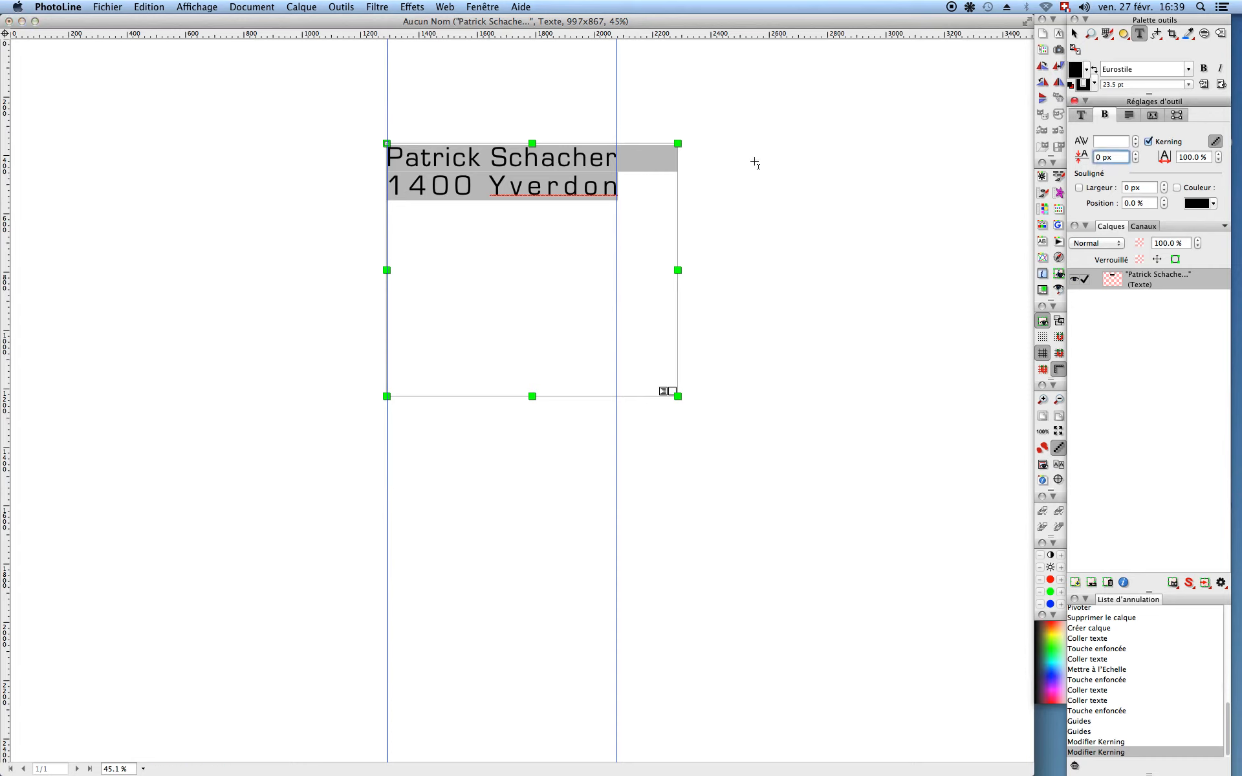
{"action": "left_click", "coordinate": [1077, 117]}
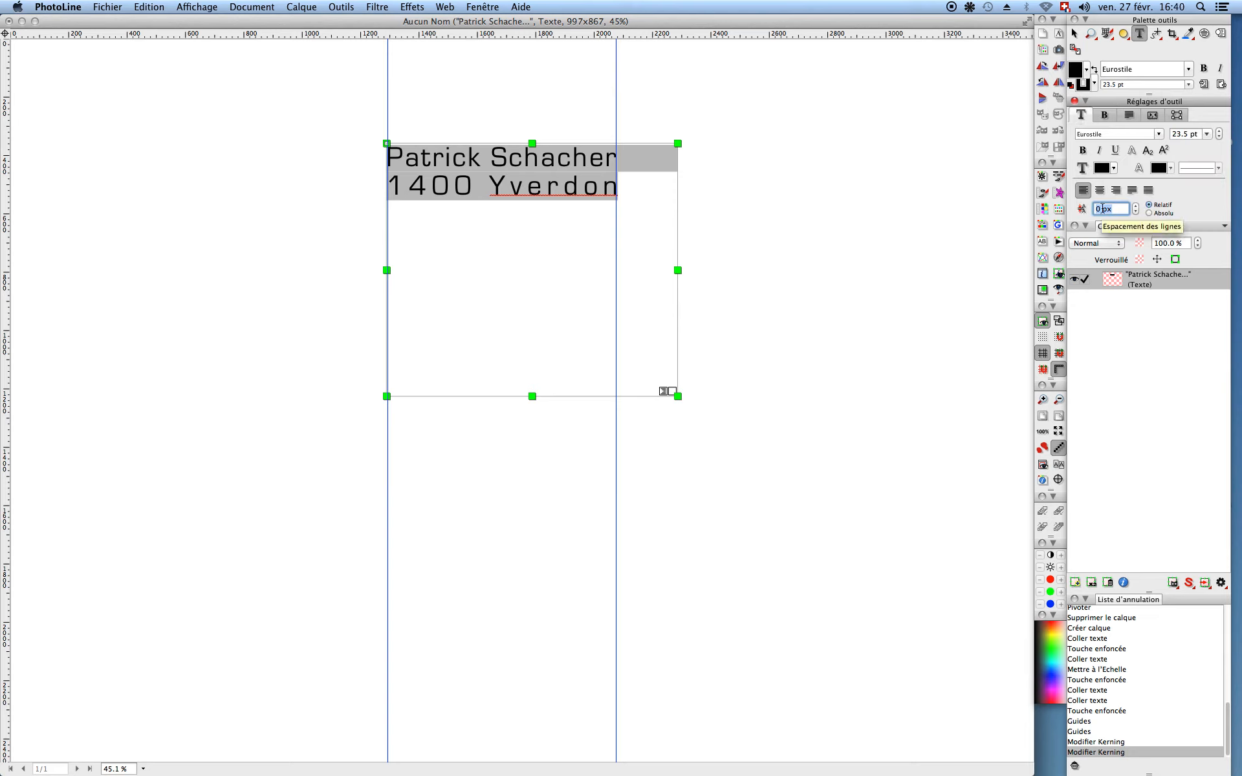
{"action": "type", "text": "10"}
{"action": "key", "text": "Up"}
{"action": "key", "text": "Up"}
{"action": "key", "text": "Up"}
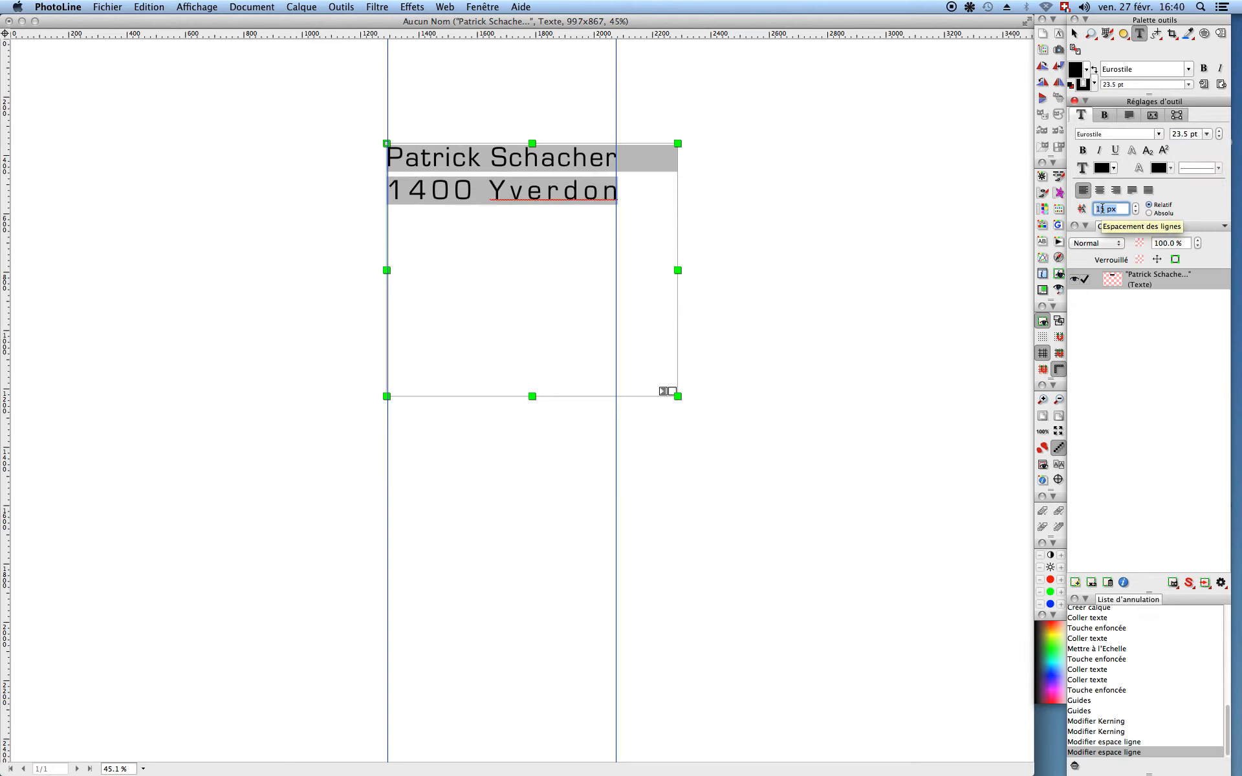
{"action": "key", "text": "Down"}
{"action": "key", "text": "Down"}
{"action": "key", "text": "Down"}
{"action": "key", "text": "Down"}
{"action": "key", "text": "Down"}
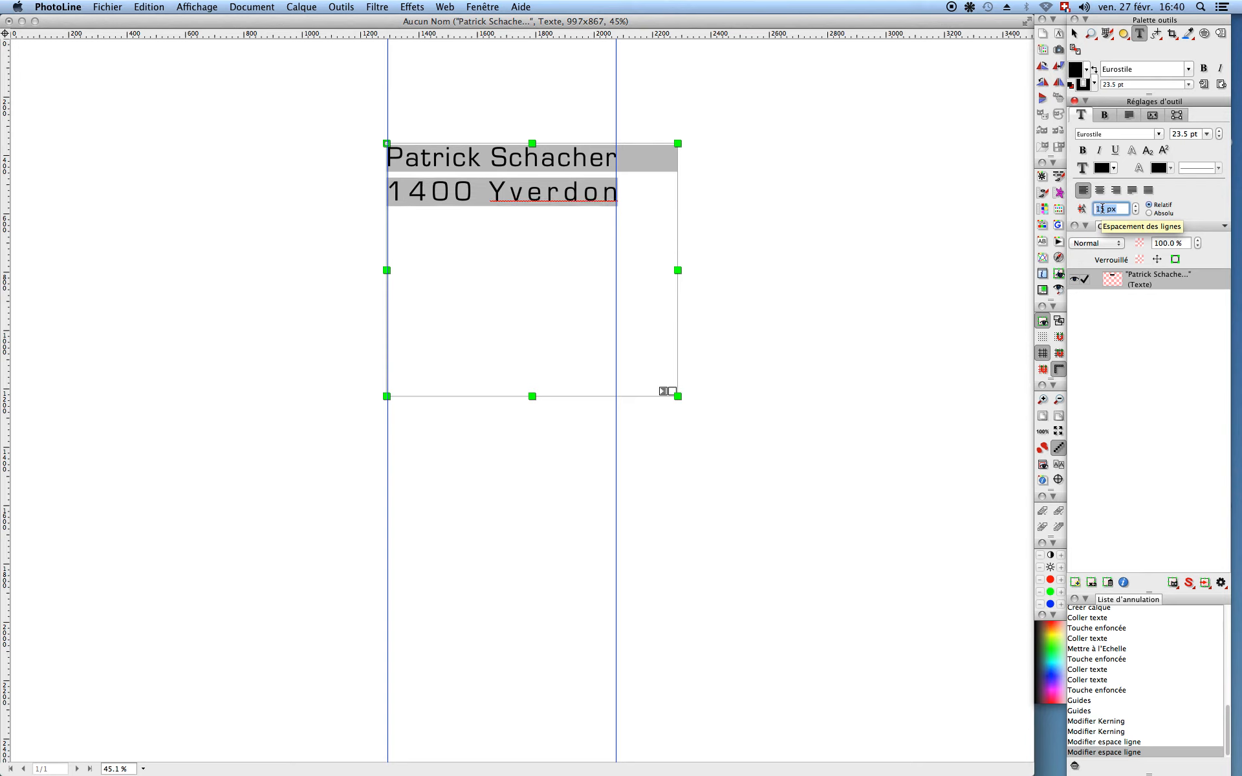
{"action": "key", "text": "Up"}
{"action": "key", "text": "Up"}
{"action": "key", "text": "Up"}
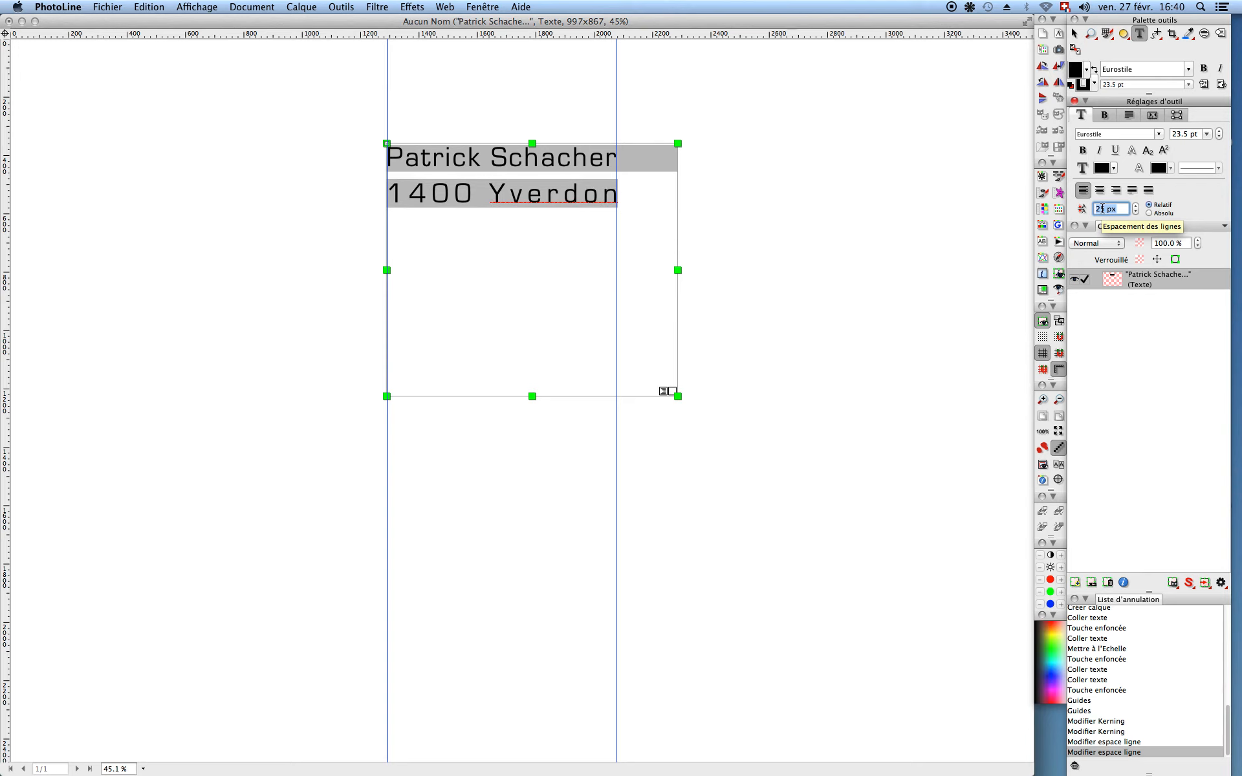
{"action": "key", "text": "Up"}
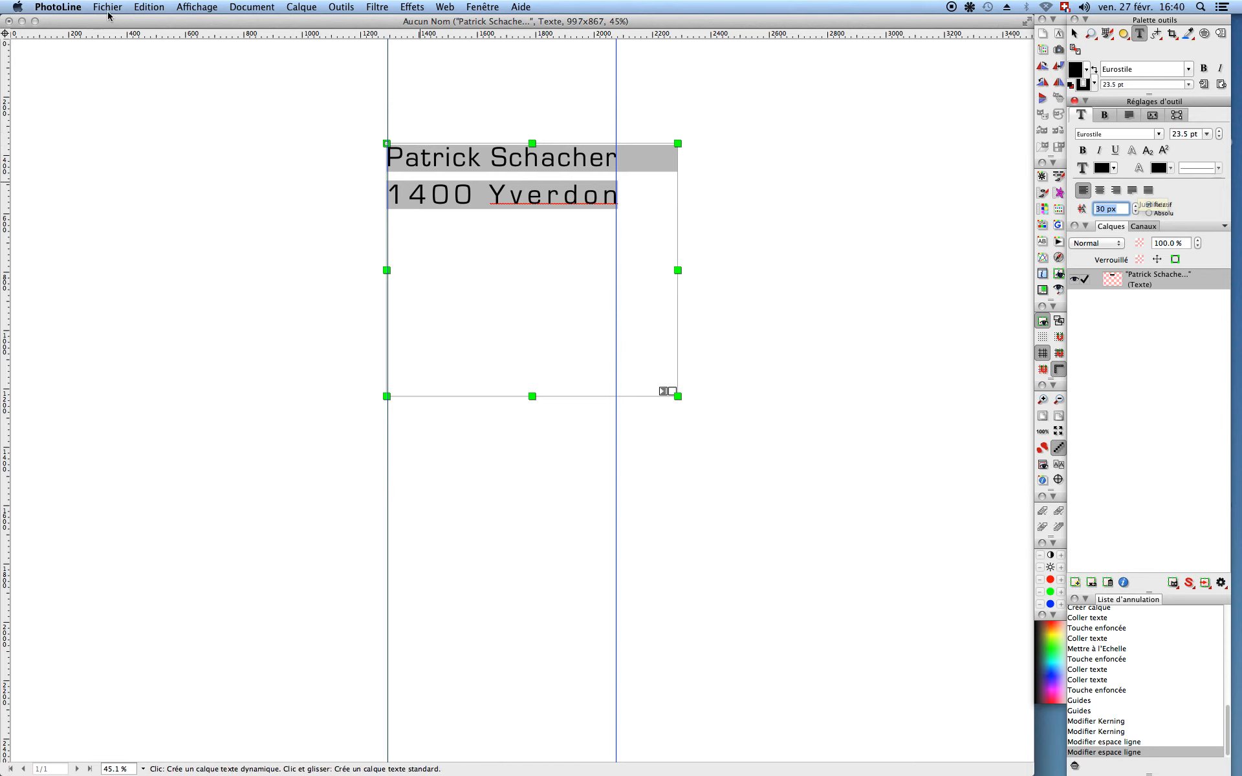
{"action": "left_click", "coordinate": [191, 8]}
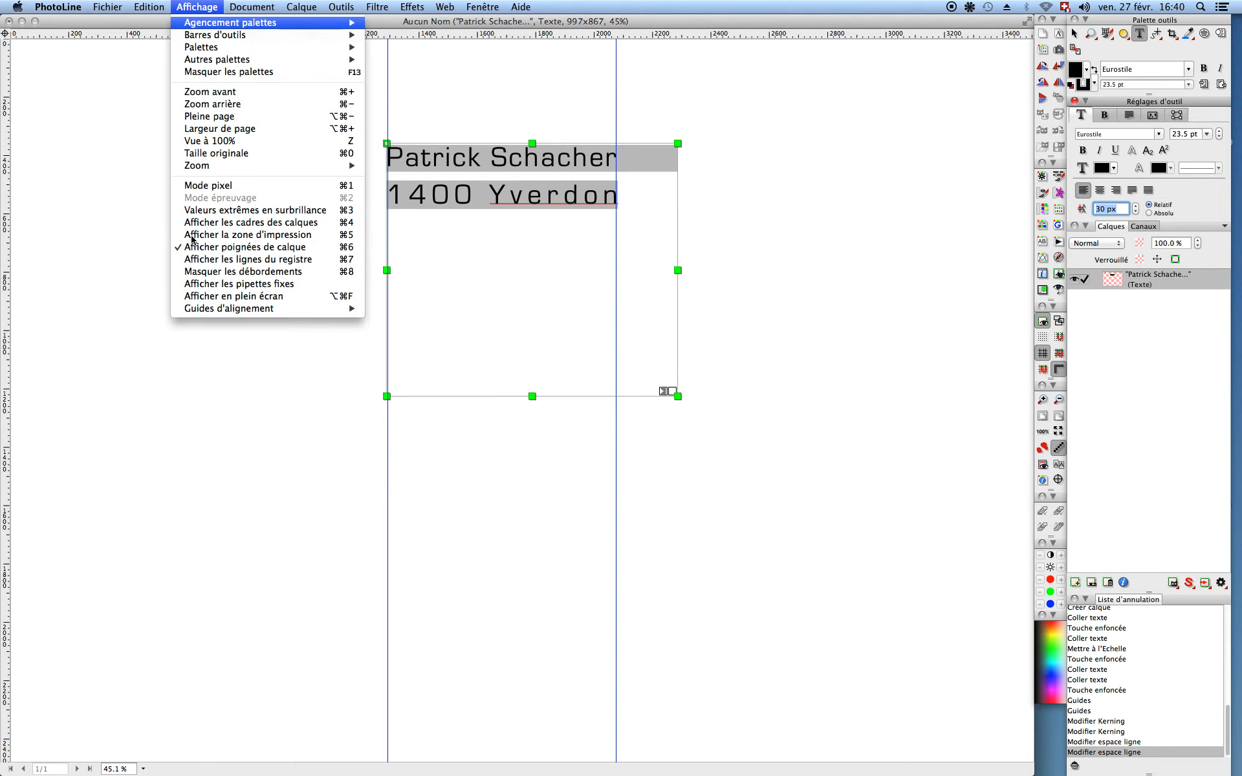
{"action": "mouse_move", "coordinate": [205, 315]}
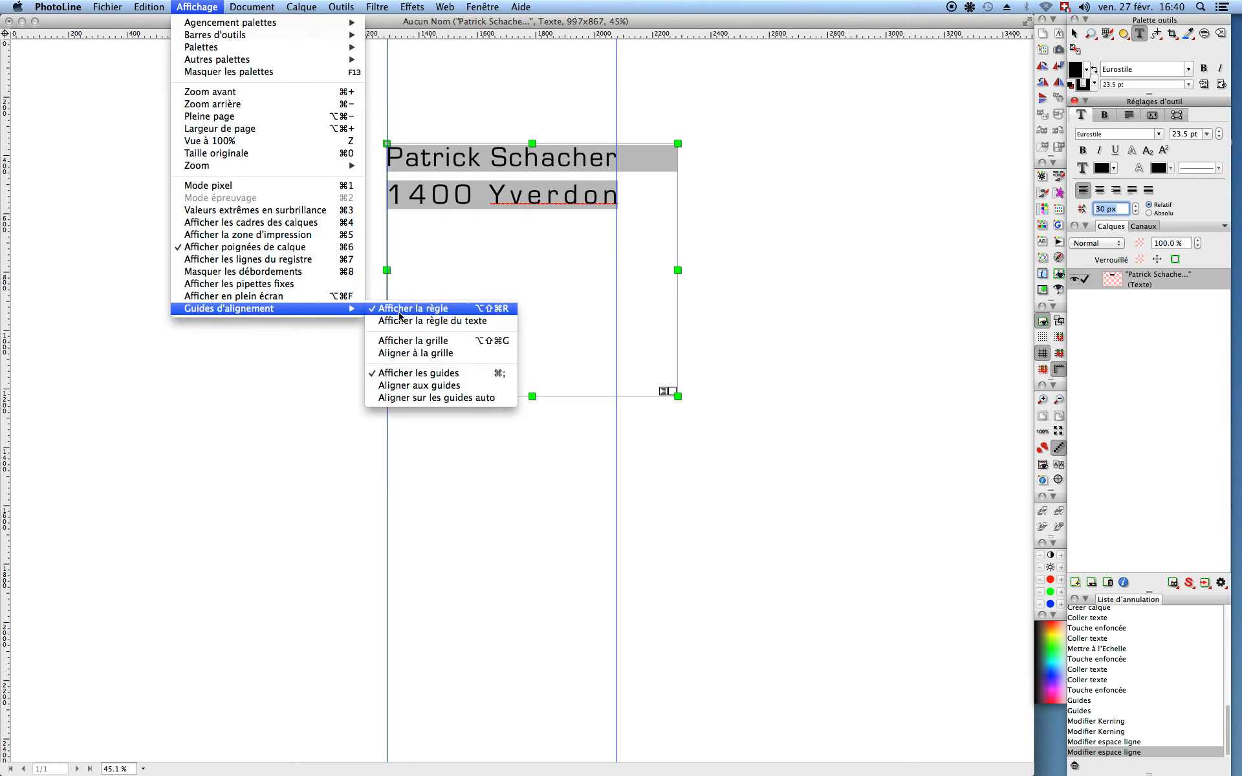
{"action": "left_click", "coordinate": [398, 318]}
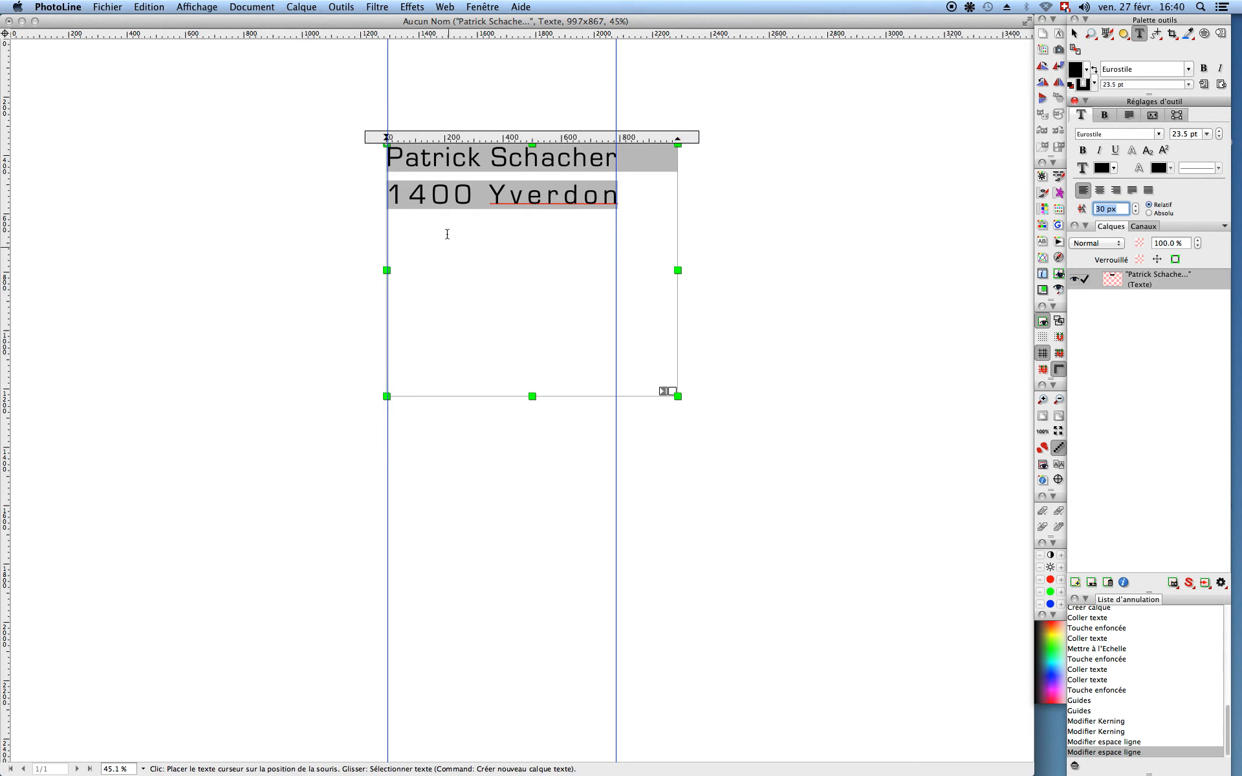
{"action": "right_click", "coordinate": [532, 250]}
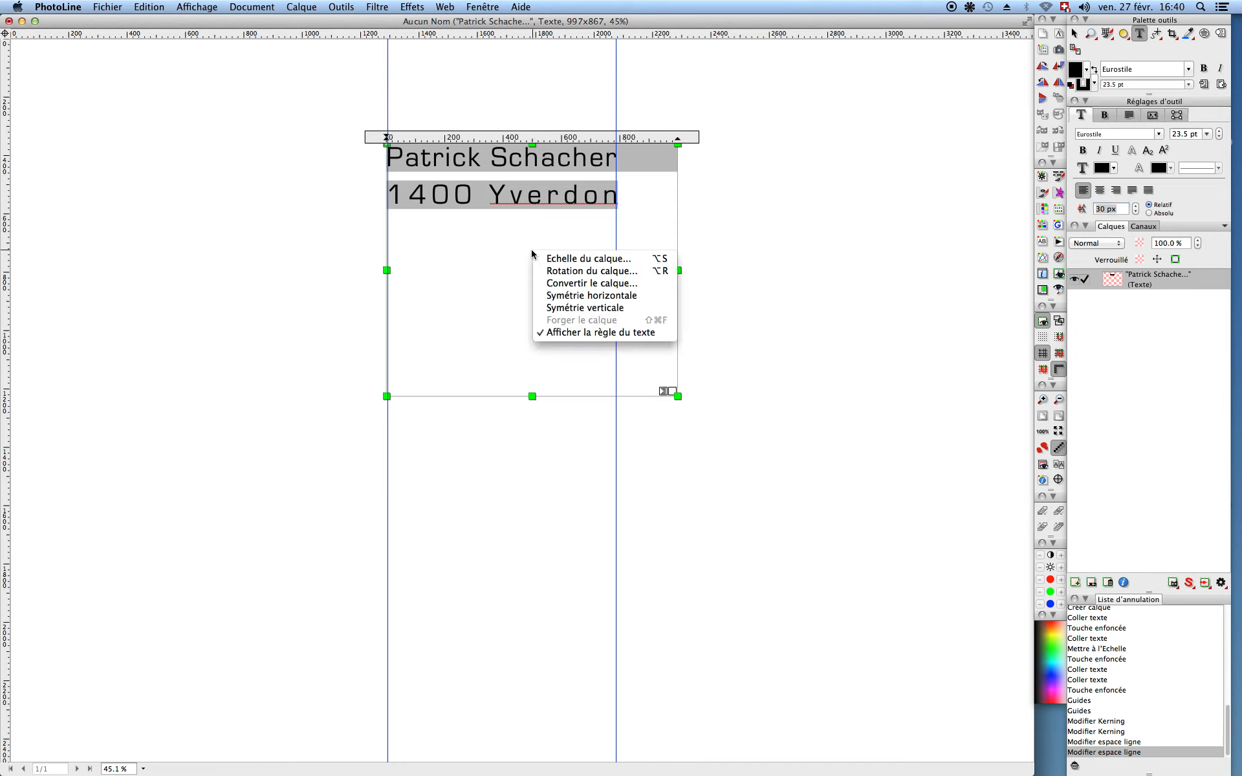
{"action": "left_click", "coordinate": [563, 332]}
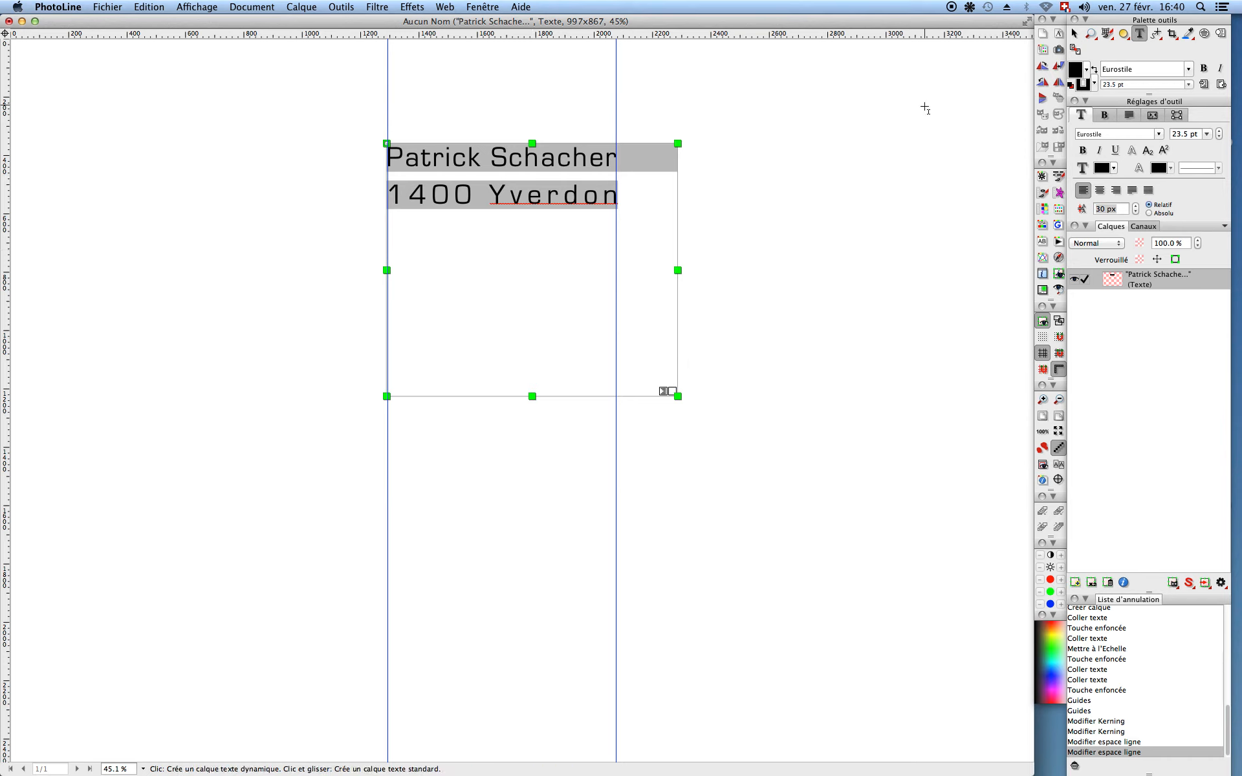
{"action": "left_click", "coordinate": [1058, 277]}
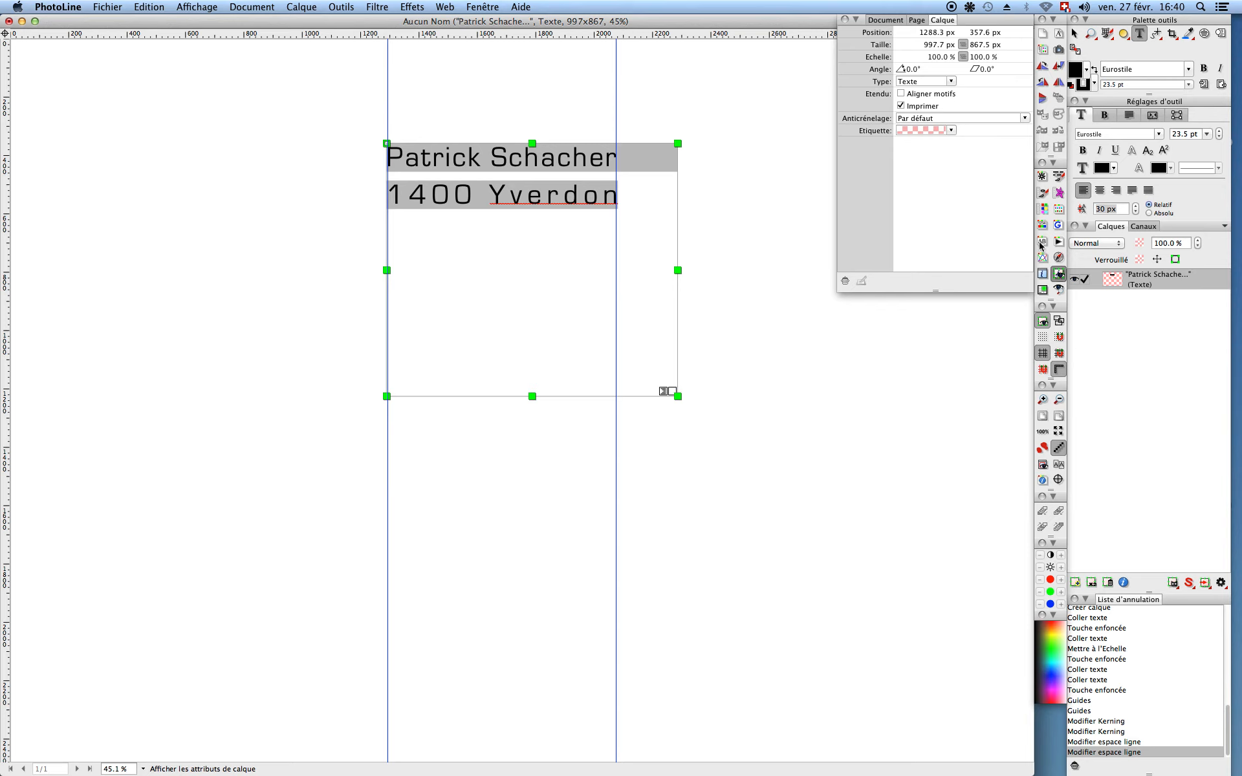
{"action": "left_click", "coordinate": [1059, 275]}
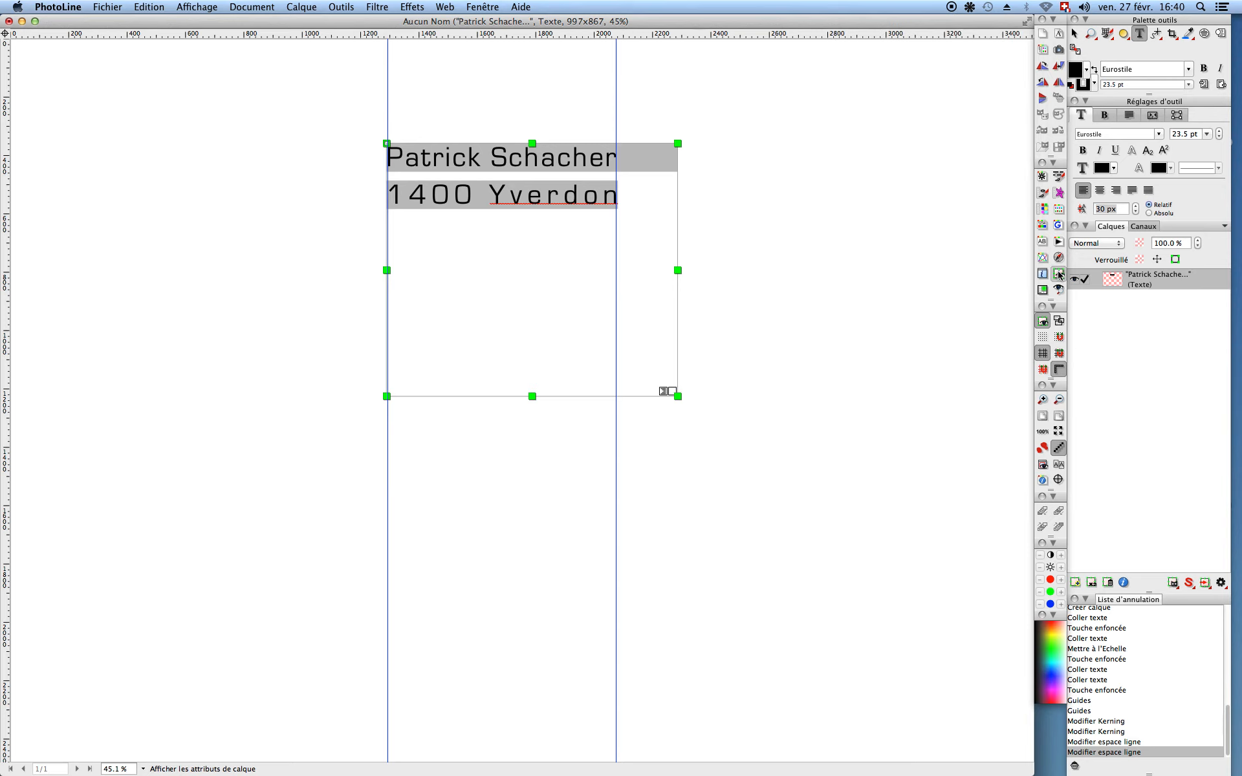
{"action": "left_click", "coordinate": [1043, 321]}
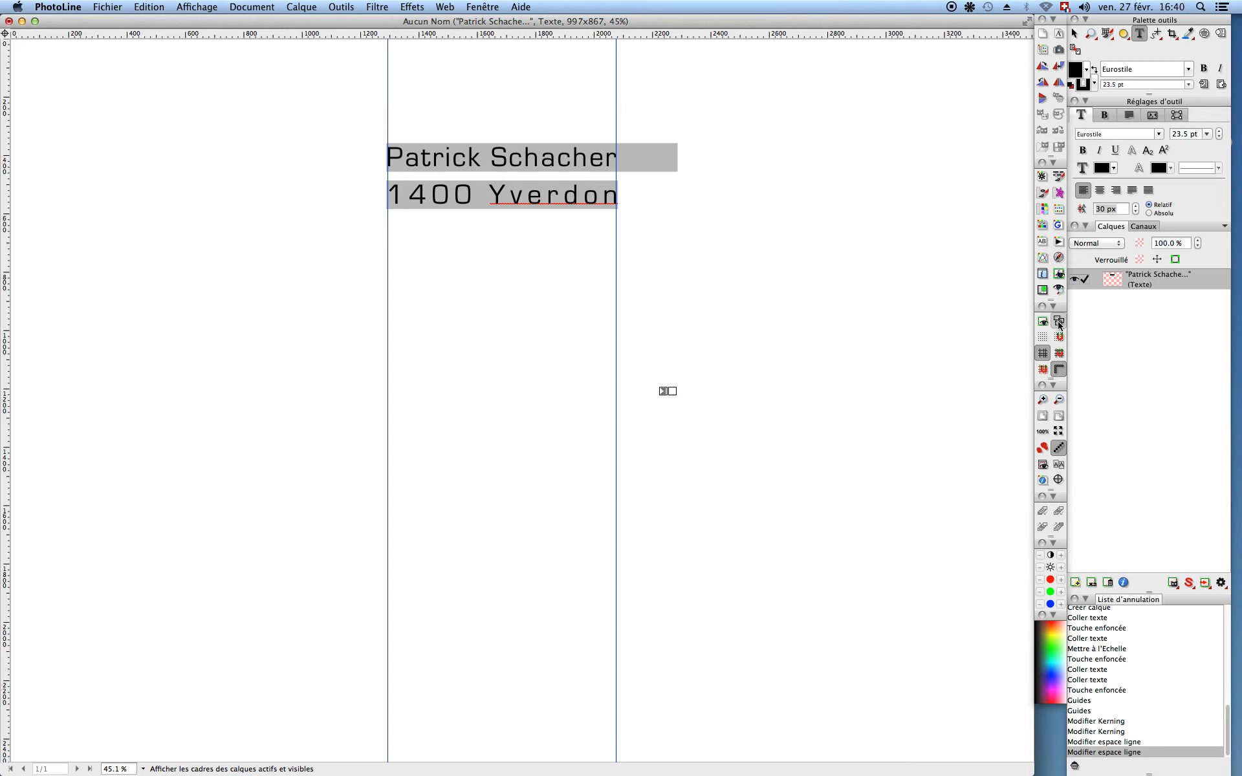
{"action": "left_click", "coordinate": [1043, 321]}
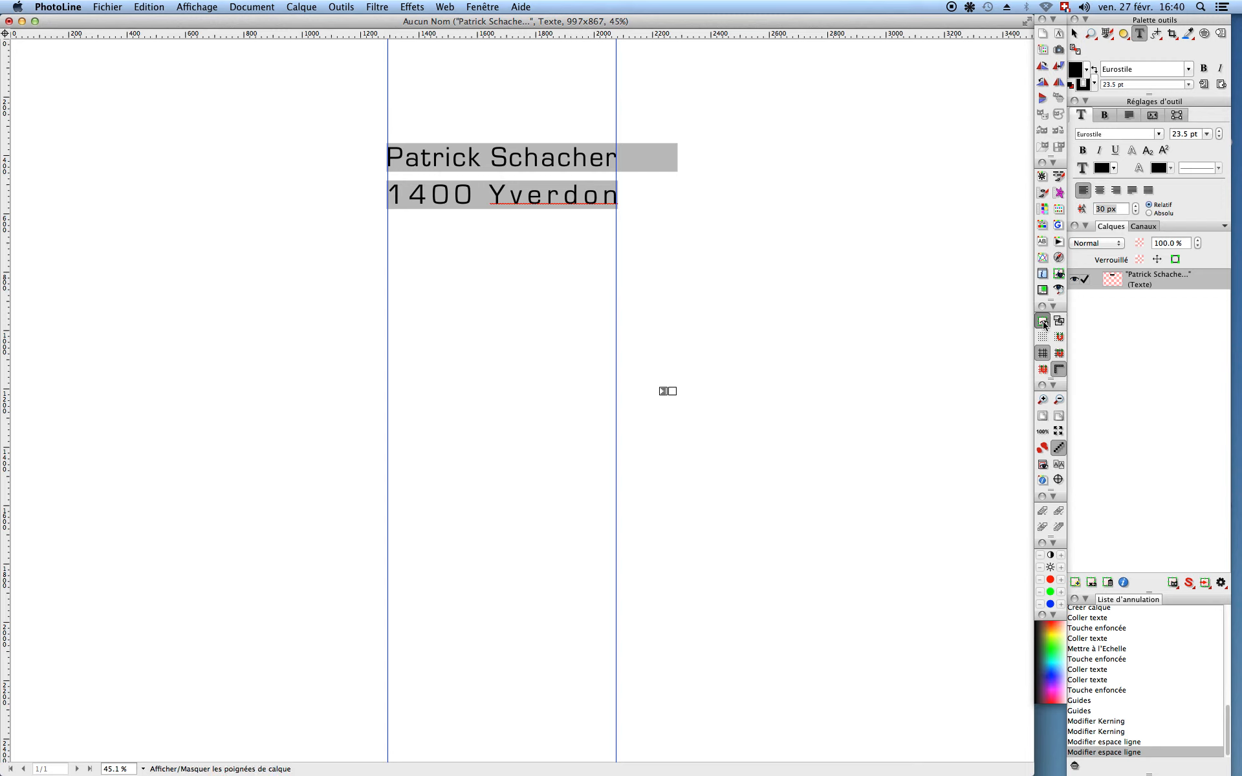
{"action": "left_click", "coordinate": [1044, 322]}
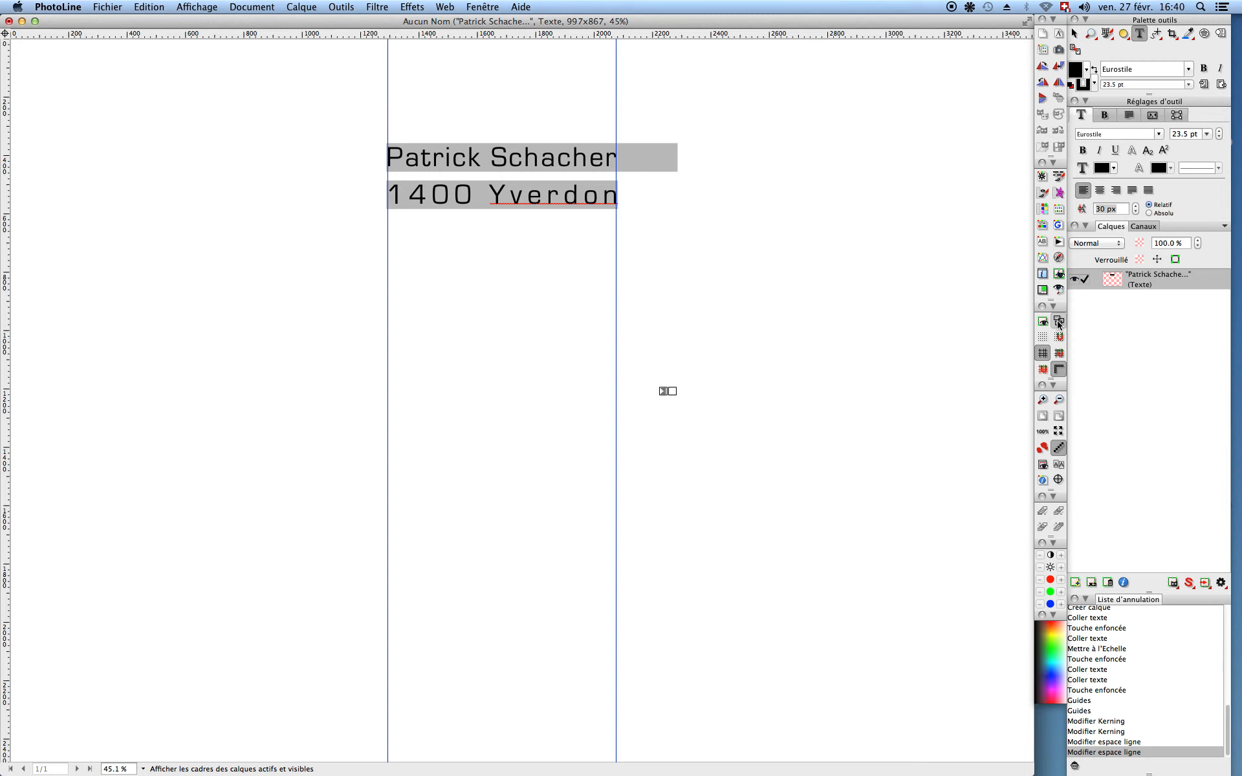
{"action": "left_click", "coordinate": [1059, 321]}
{"action": "left_click", "coordinate": [1044, 322]}
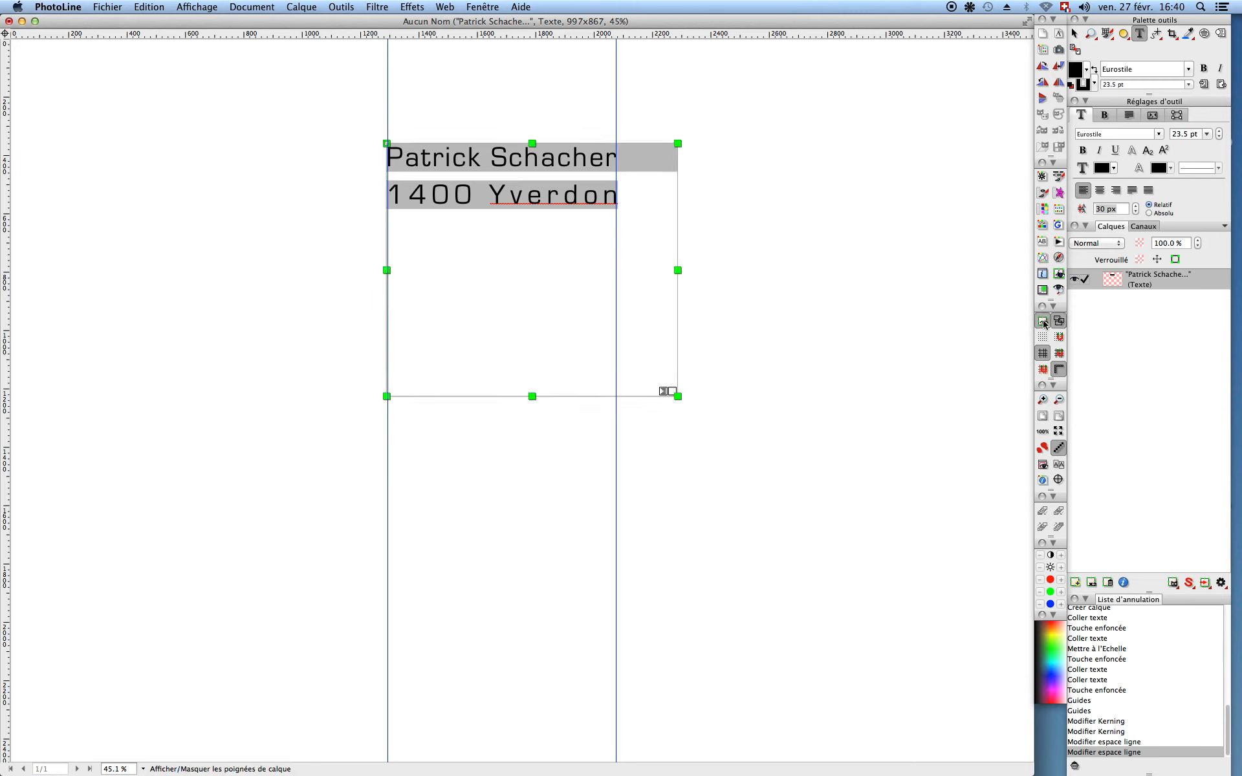
{"action": "left_click", "coordinate": [1043, 321]}
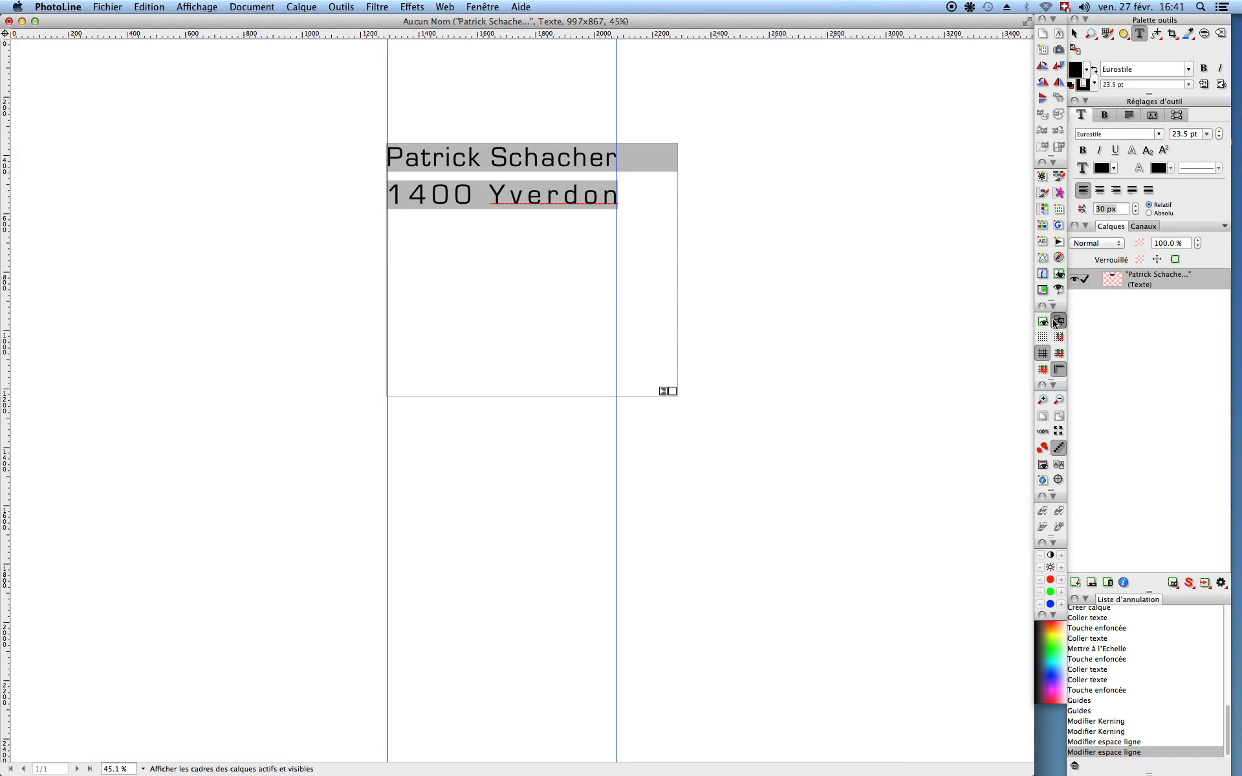
{"action": "left_click", "coordinate": [1044, 323]}
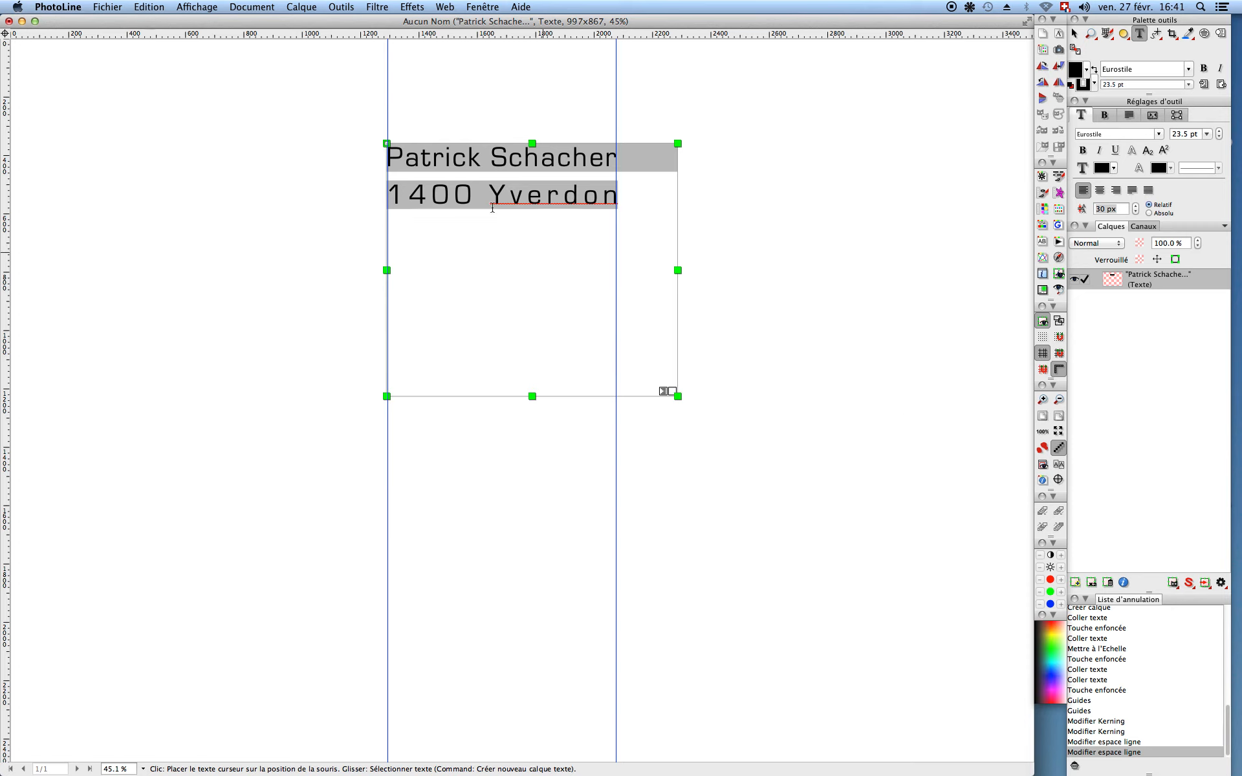
Step: Fit the text layer to its text with Ajuster le calque au texte (799 × 228 px), then deselect it
{"action": "right_click", "coordinate": [494, 230]}
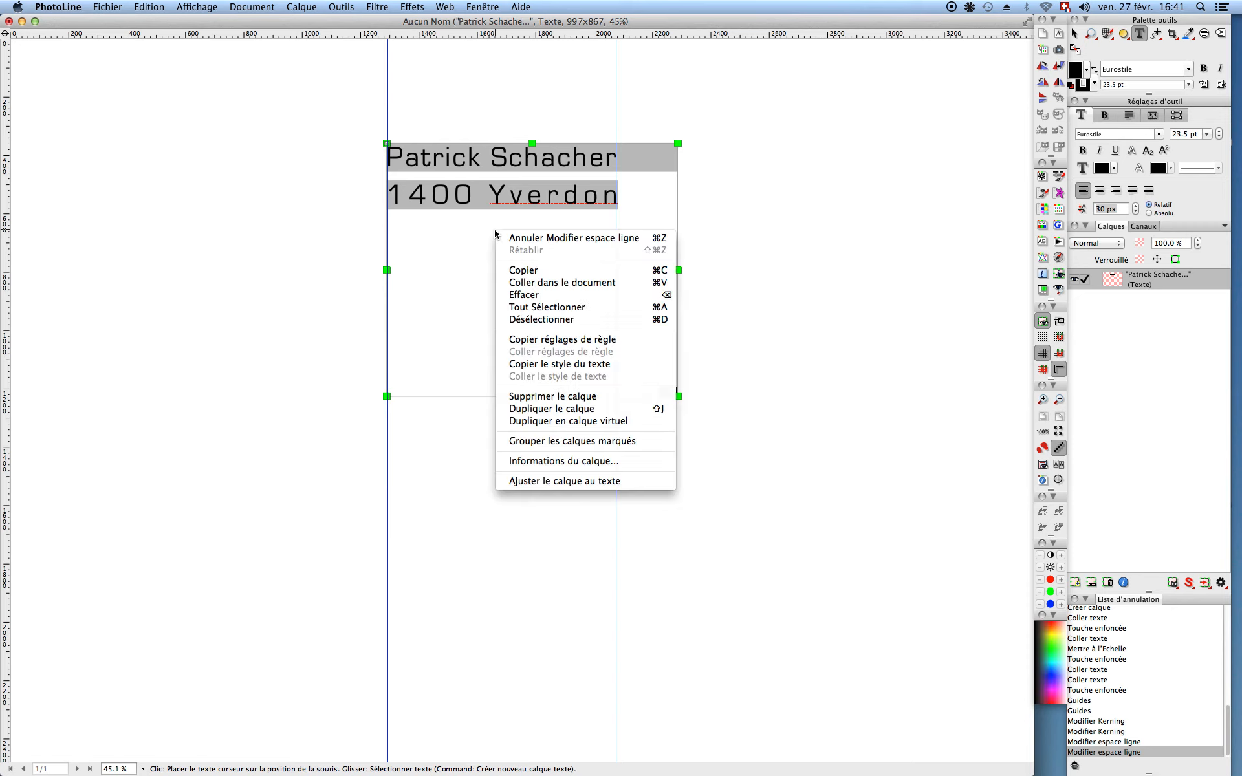
{"action": "left_click", "coordinate": [537, 482]}
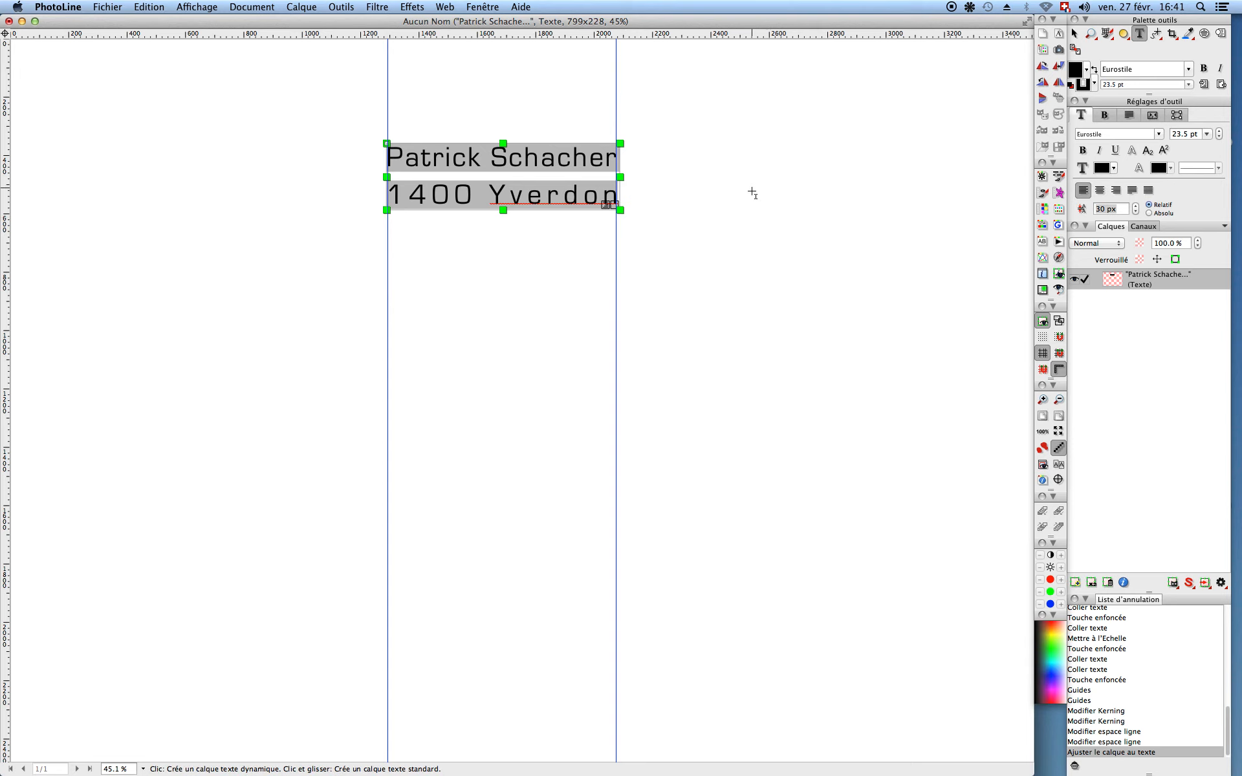
{"action": "key", "text": "Escape"}
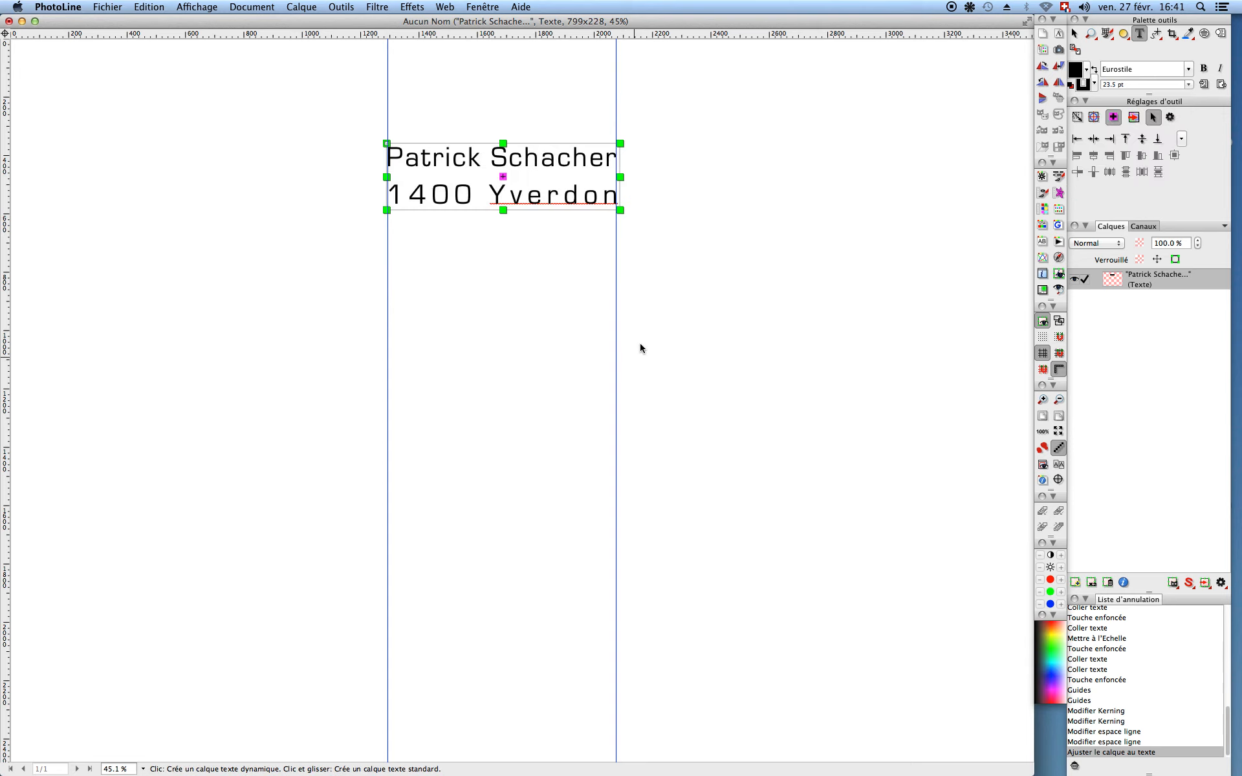
{"action": "left_click", "coordinate": [1074, 33]}
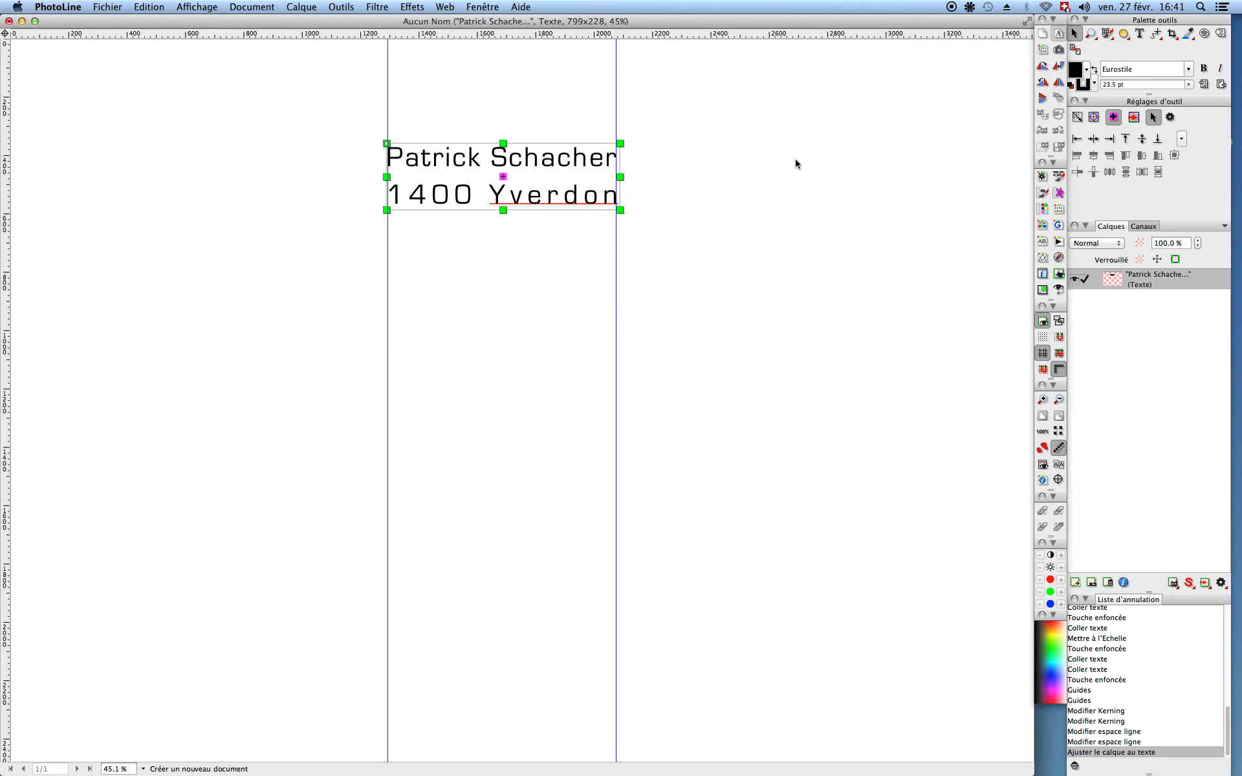
{"action": "left_click", "coordinate": [608, 246]}
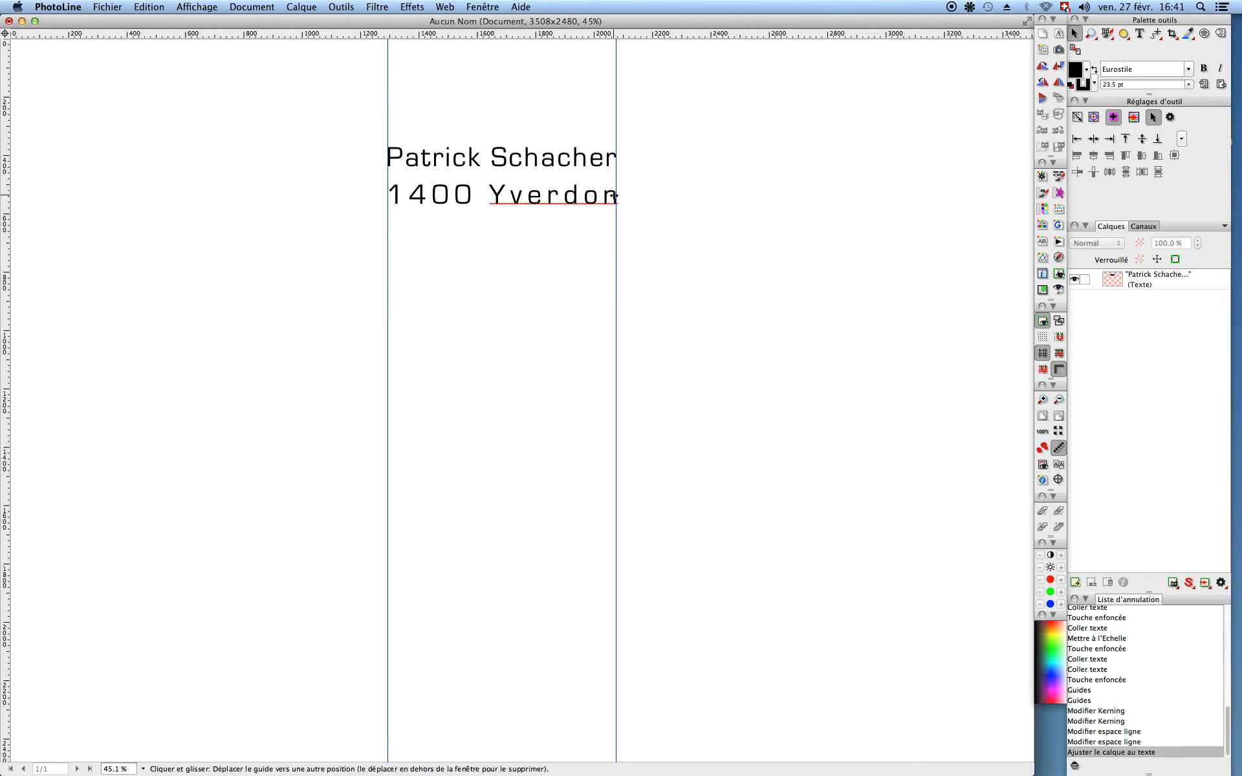
Step: Rotate and perspective-distort the text layer by dragging its corner handles
{"action": "left_click", "coordinate": [619, 199]}
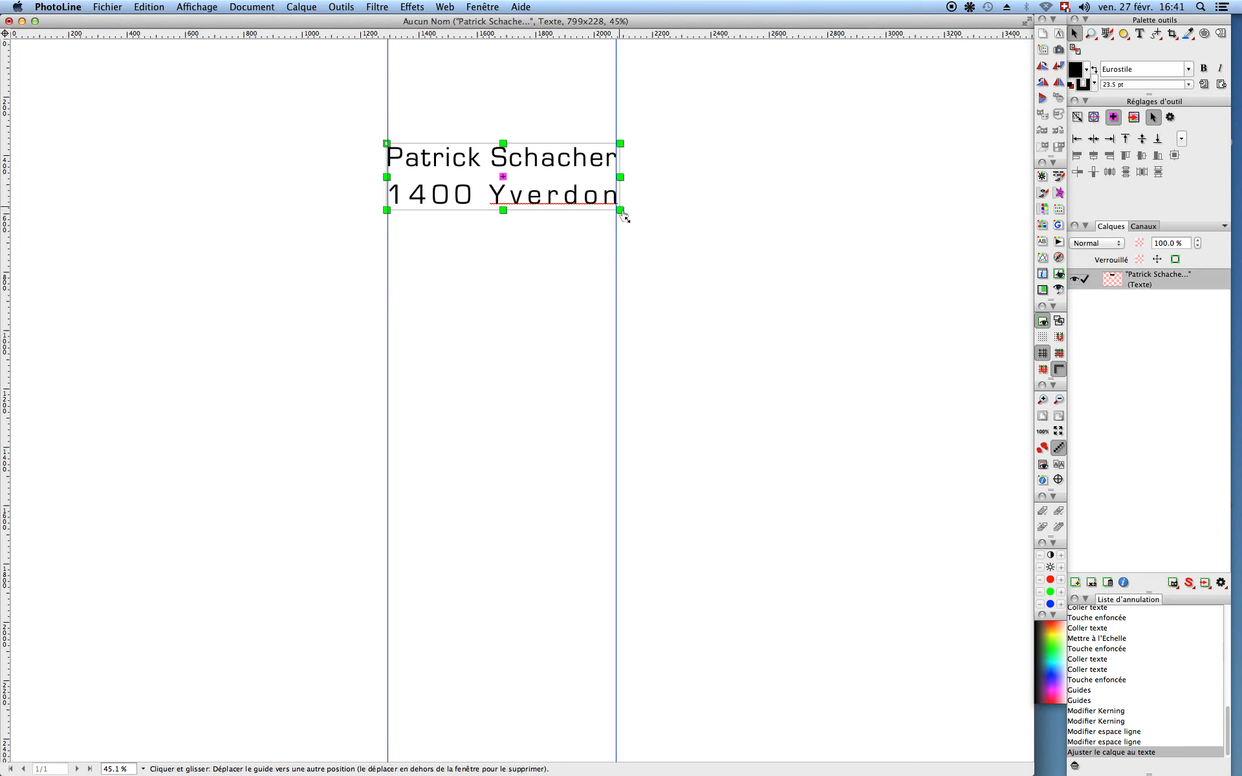
{"action": "left_click_drag", "start_coordinate": [626, 222], "coordinate": [590, 278]}
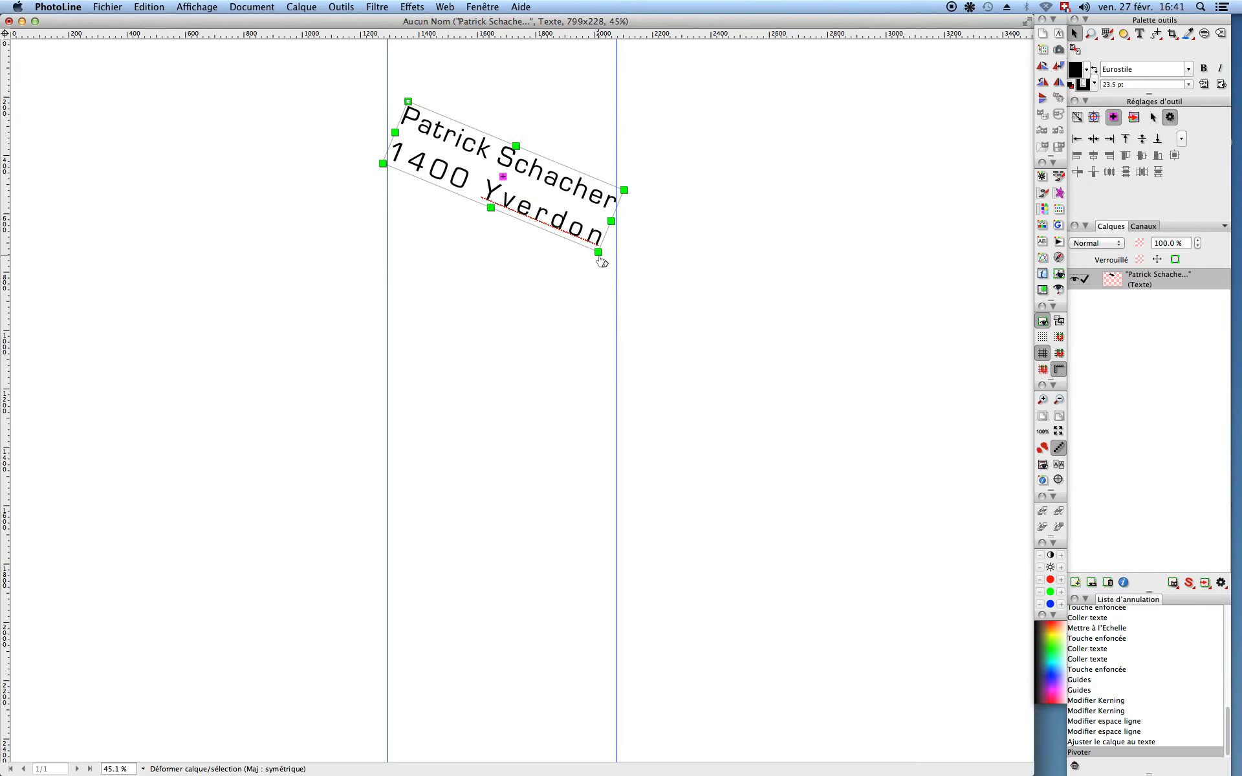
{"action": "left_click_drag", "start_coordinate": [601, 262], "coordinate": [584, 366]}
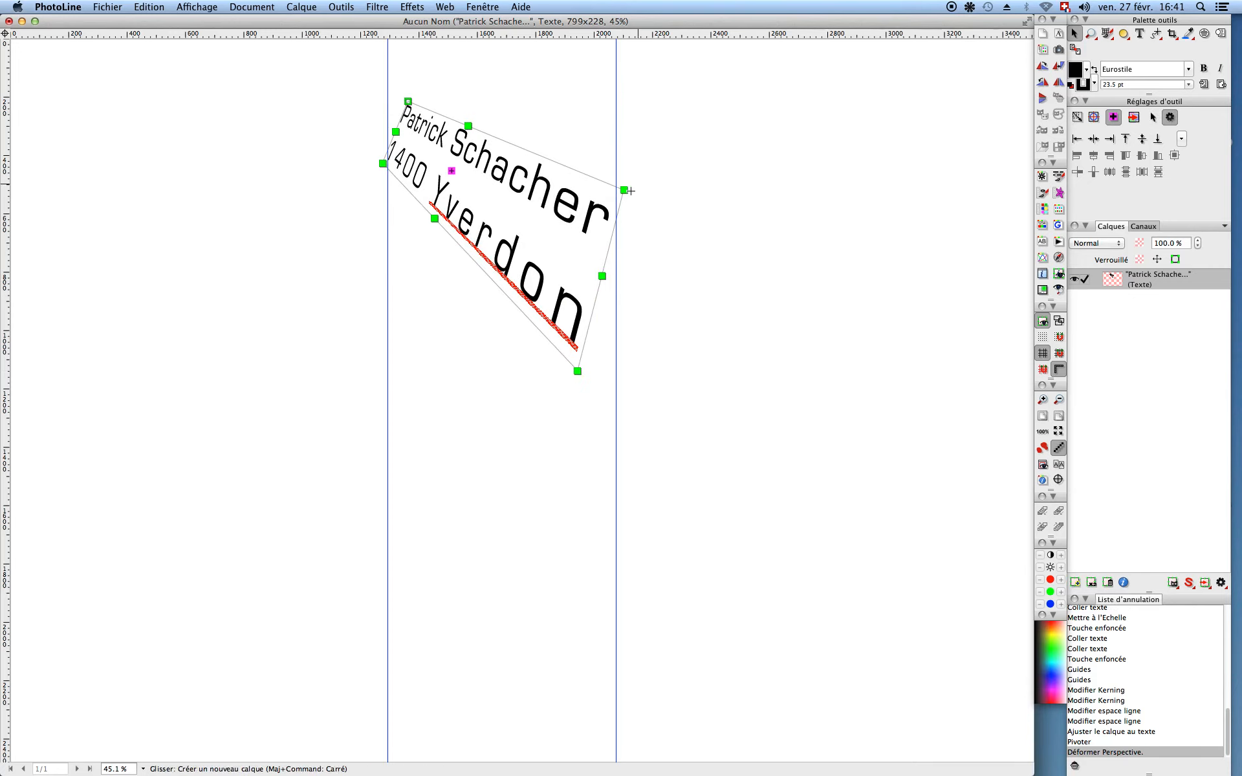
{"action": "left_click_drag", "start_coordinate": [640, 177], "coordinate": [684, 121]}
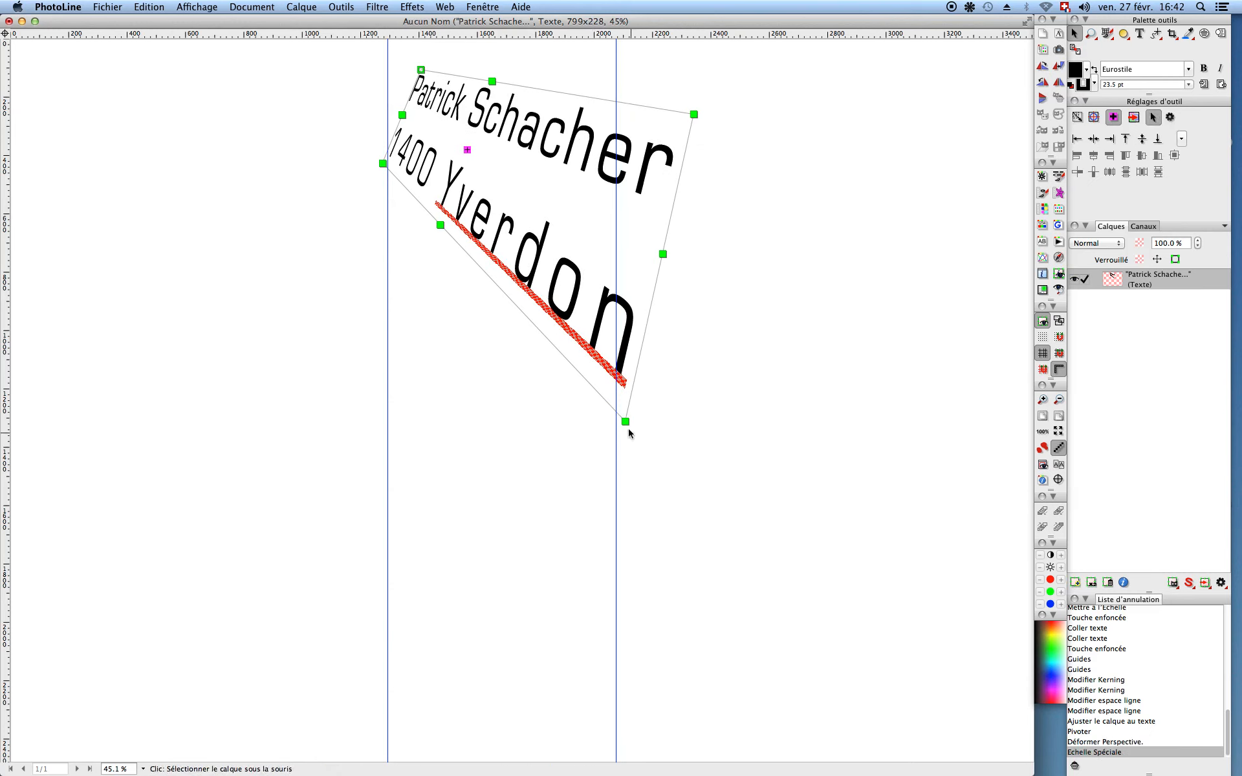
{"action": "left_click_drag", "start_coordinate": [632, 435], "coordinate": [714, 353]}
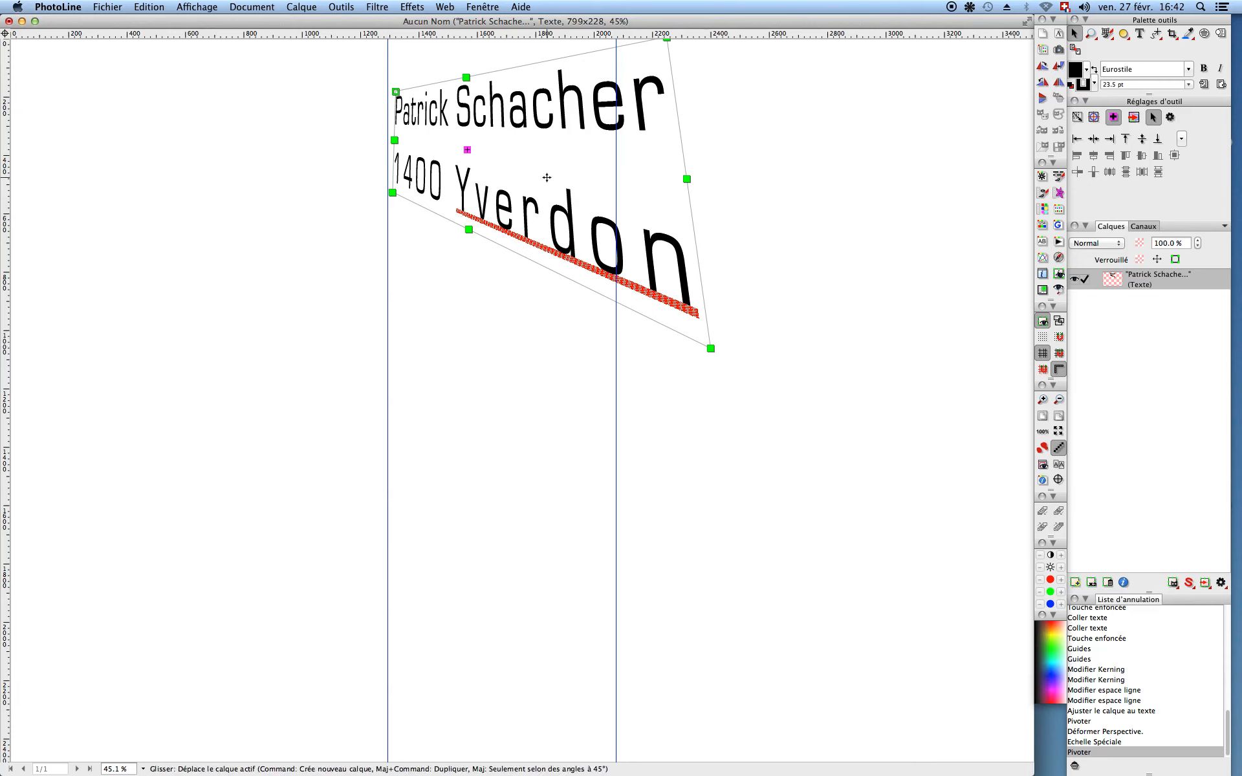
Step: Nudge the distorted text layer down slightly, then delete it
{"action": "left_click_drag", "start_coordinate": [548, 201], "coordinate": [644, 216]}
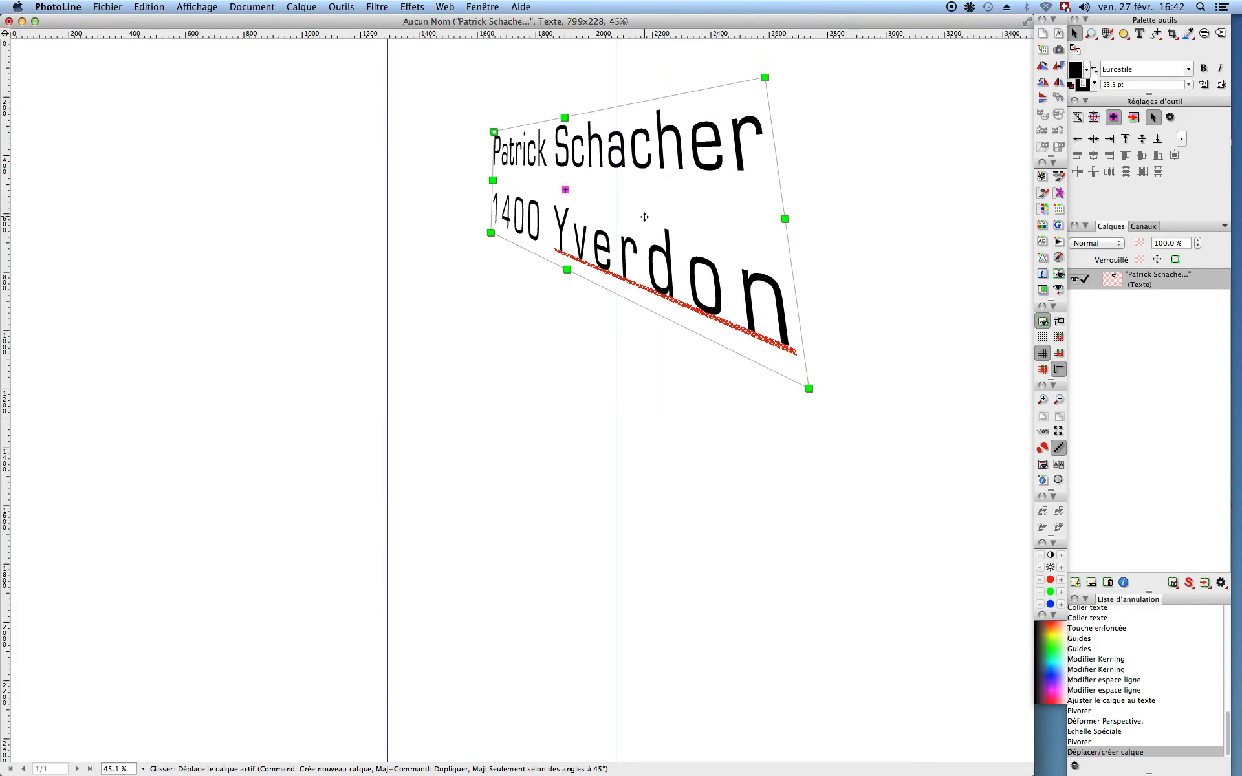
{"action": "mouse_move", "coordinate": [547, 238]}
{"action": "left_mouse_down"}
{"action": "mouse_move", "coordinate": [518, 248]}
{"action": "mouse_move", "coordinate": [547, 239]}
{"action": "left_mouse_up"}
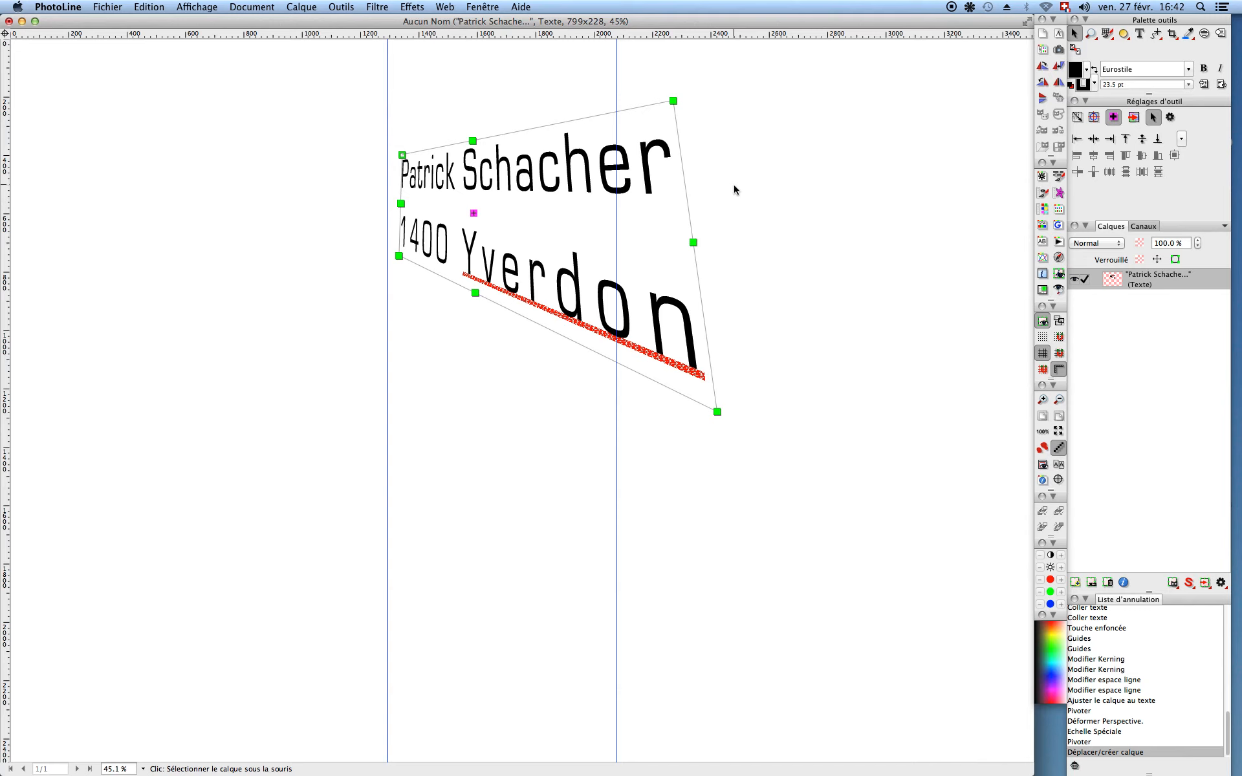
{"action": "key", "text": "BackSpace"}
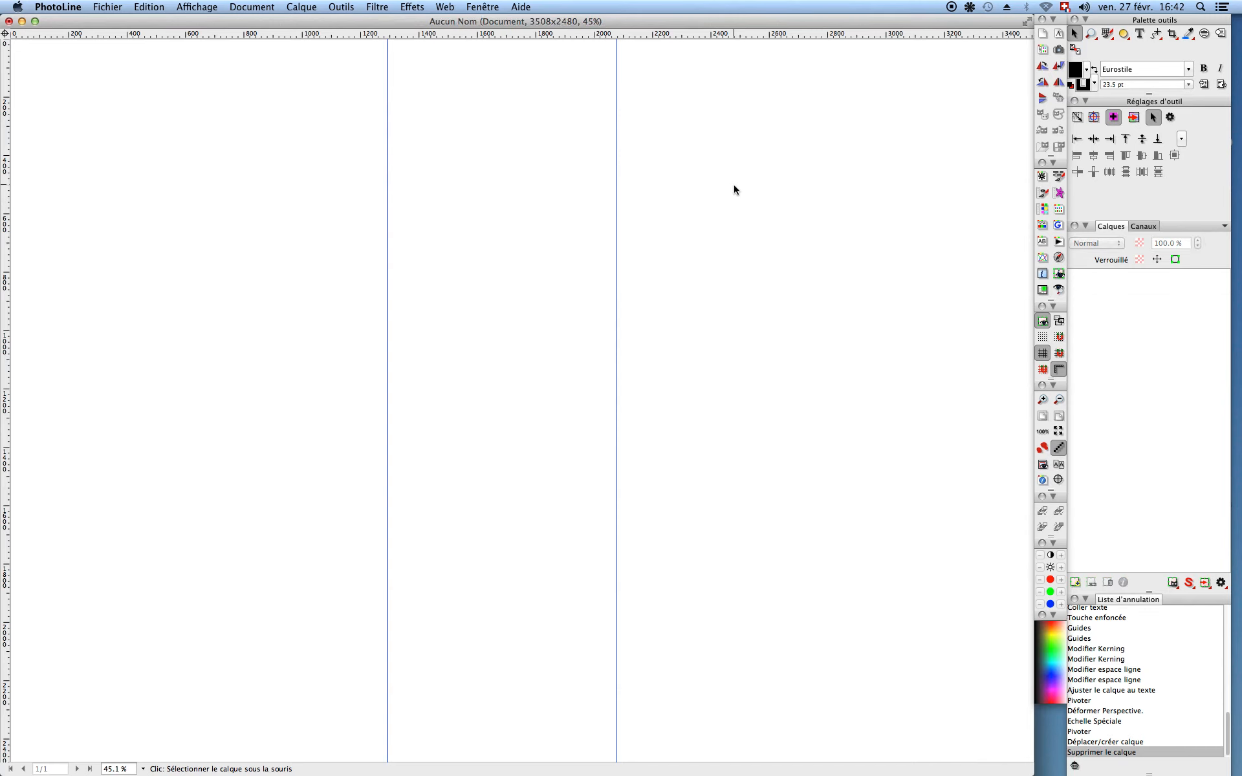
Step: Open Trinity4.jpg from the Matrix pictures folder through the Naviguer file browser
{"action": "left_click", "coordinate": [106, 7]}
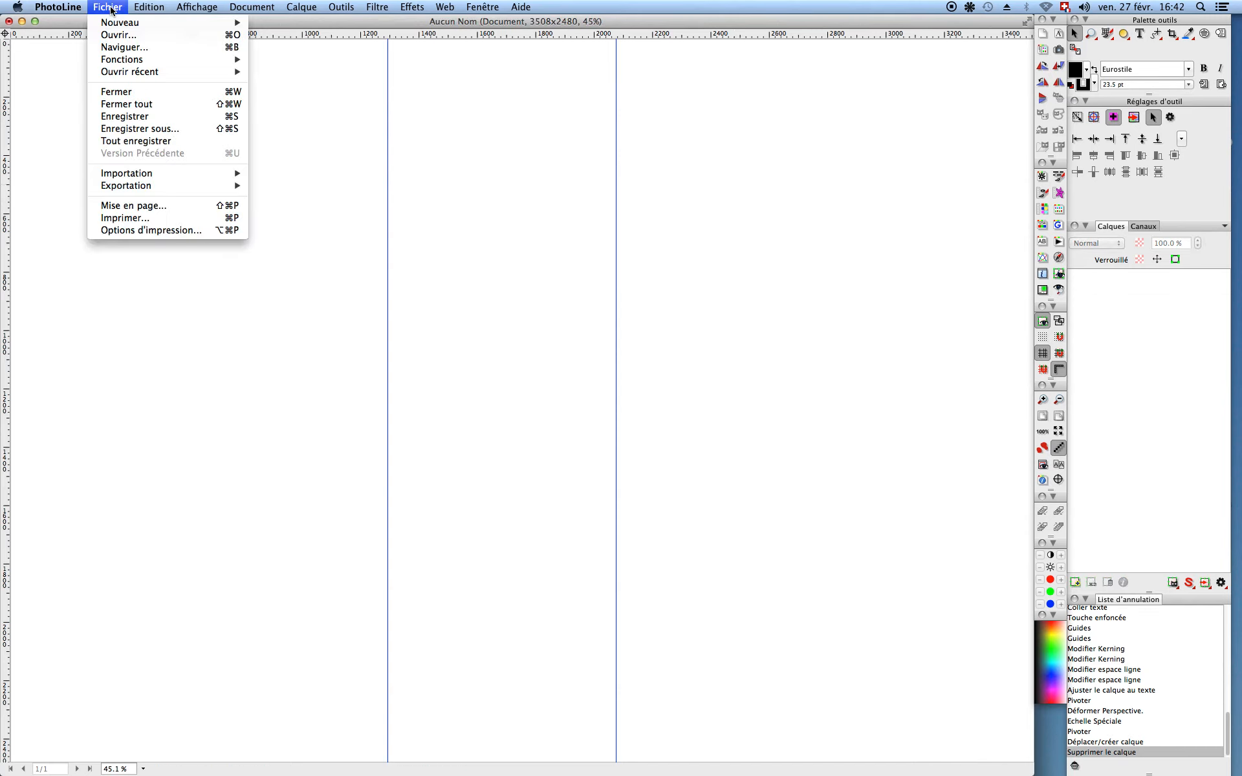
{"action": "left_click", "coordinate": [115, 48]}
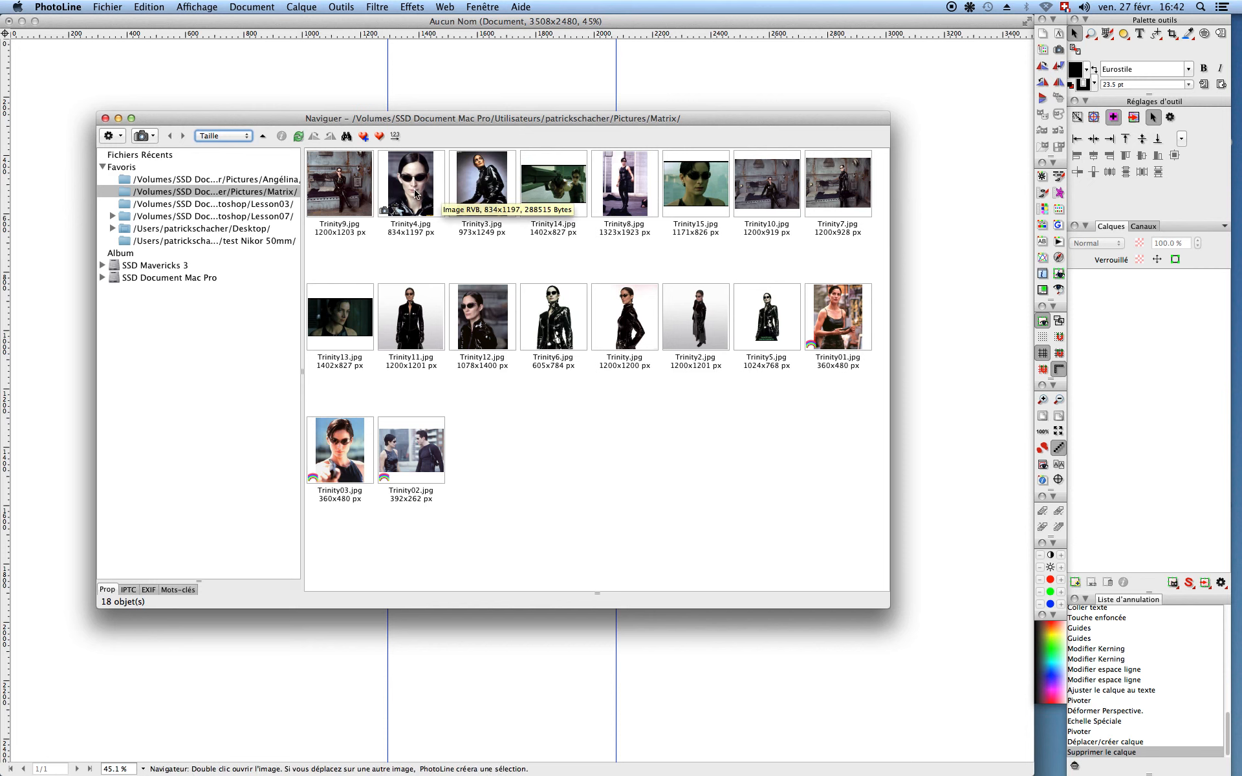
{"action": "left_click", "coordinate": [414, 194]}
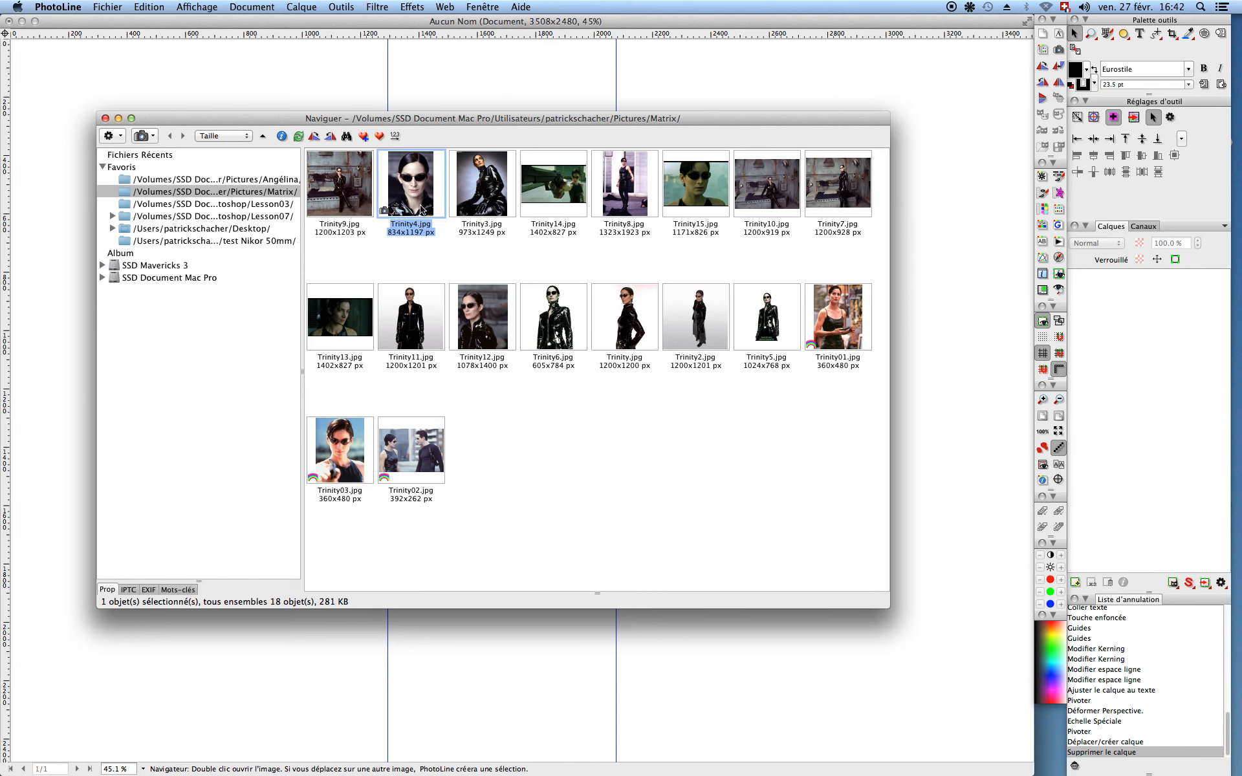
{"action": "left_click_drag", "start_coordinate": [443, 116], "coordinate": [444, 193]}
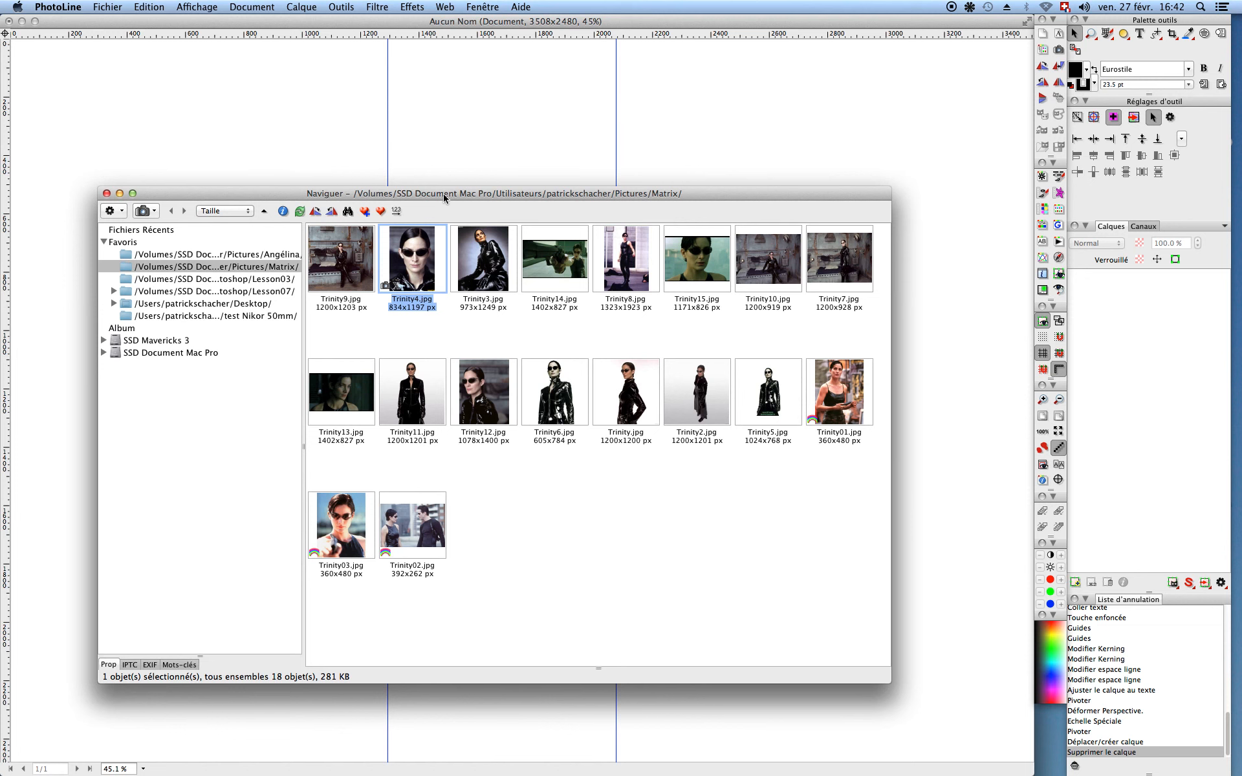
{"action": "double_click", "coordinate": [416, 267]}
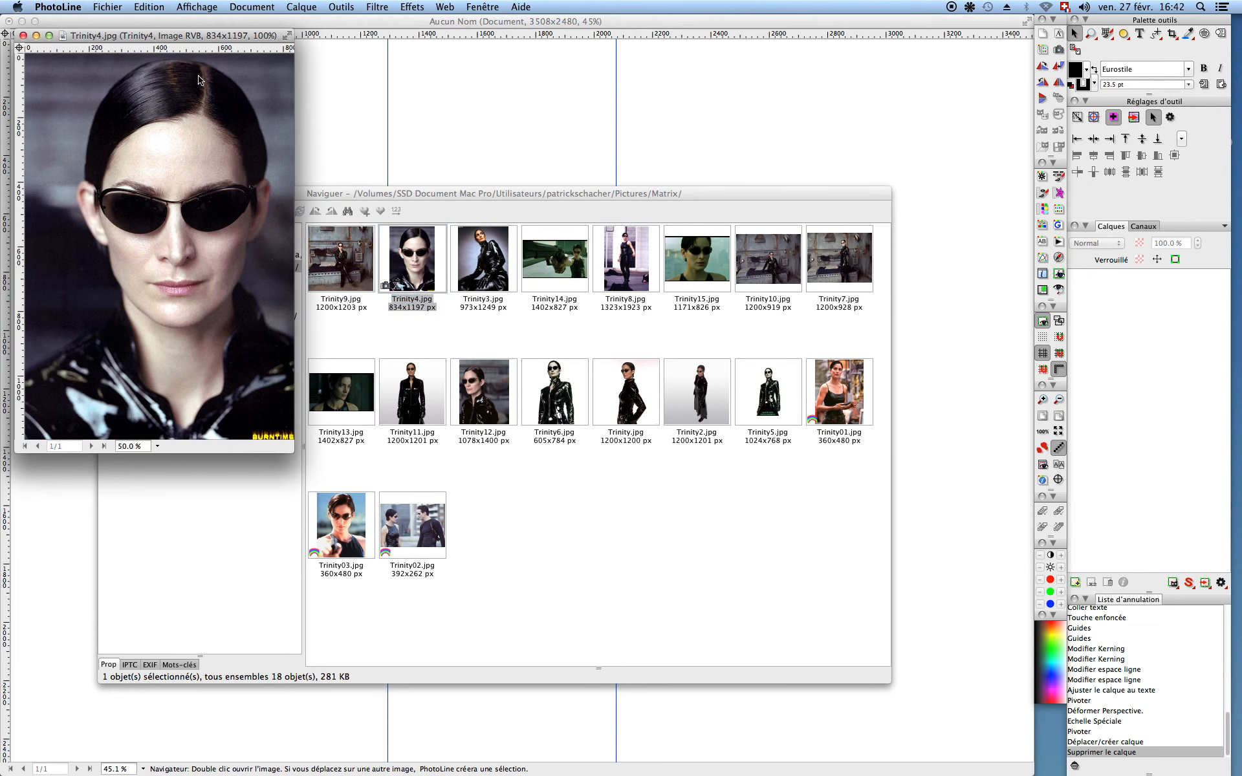
Step: Copy the Trinity4 portrait and paste it into the blank Aucun Nom A4 document
{"action": "right_click", "coordinate": [188, 149]}
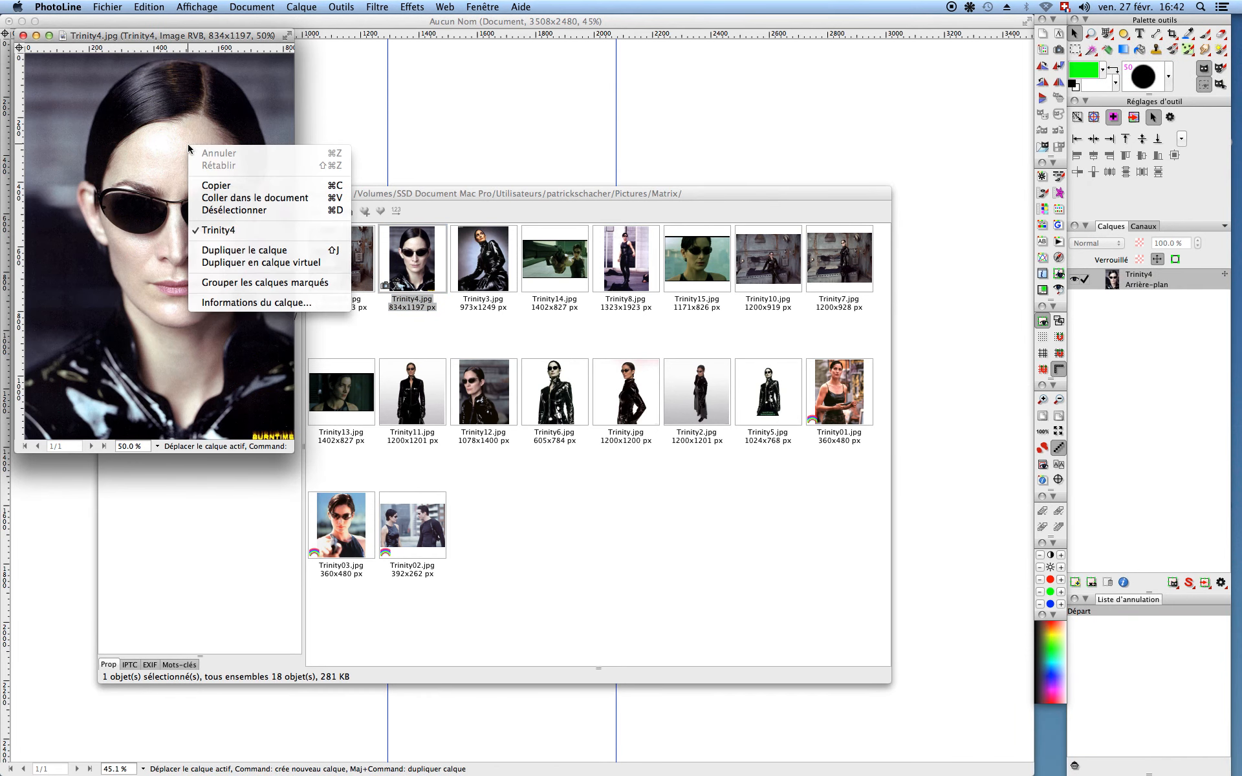
{"action": "left_click", "coordinate": [213, 186]}
{"action": "left_click", "coordinate": [120, 192]}
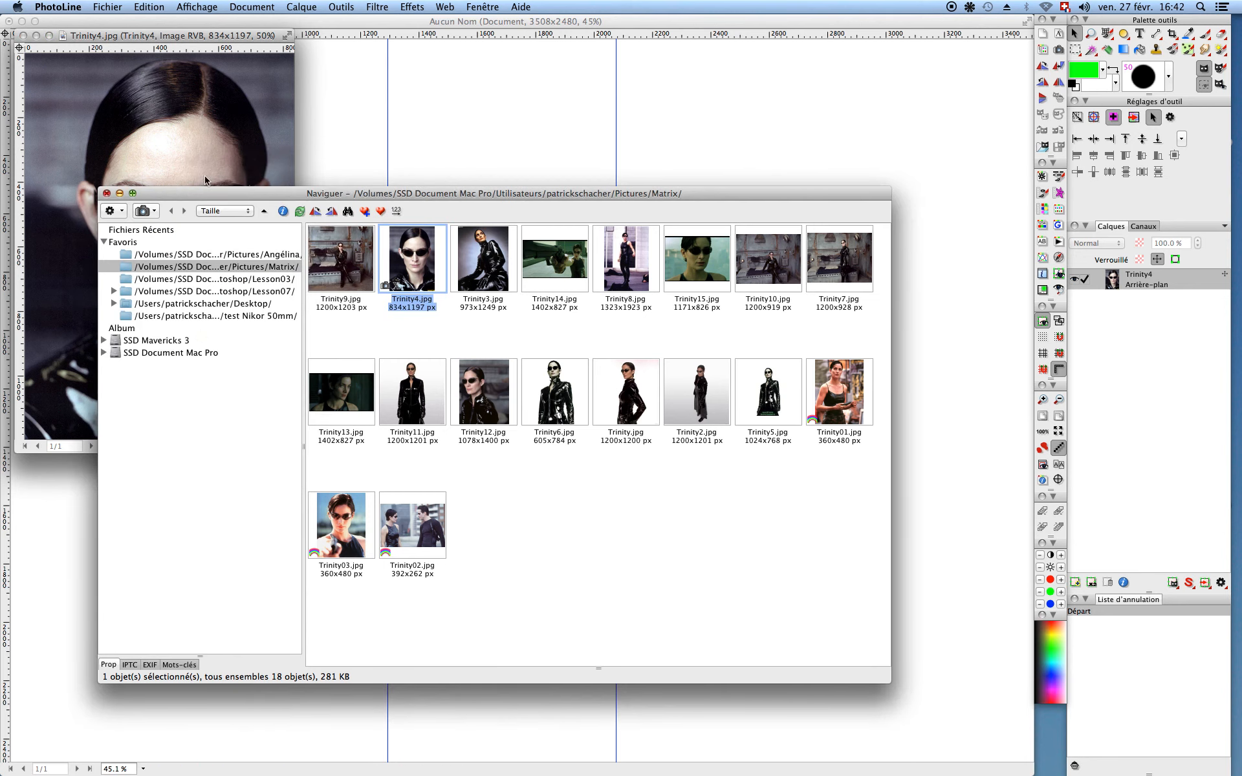
{"action": "left_click", "coordinate": [350, 153]}
{"action": "right_click", "coordinate": [339, 194]}
{"action": "right_click", "coordinate": [341, 198]}
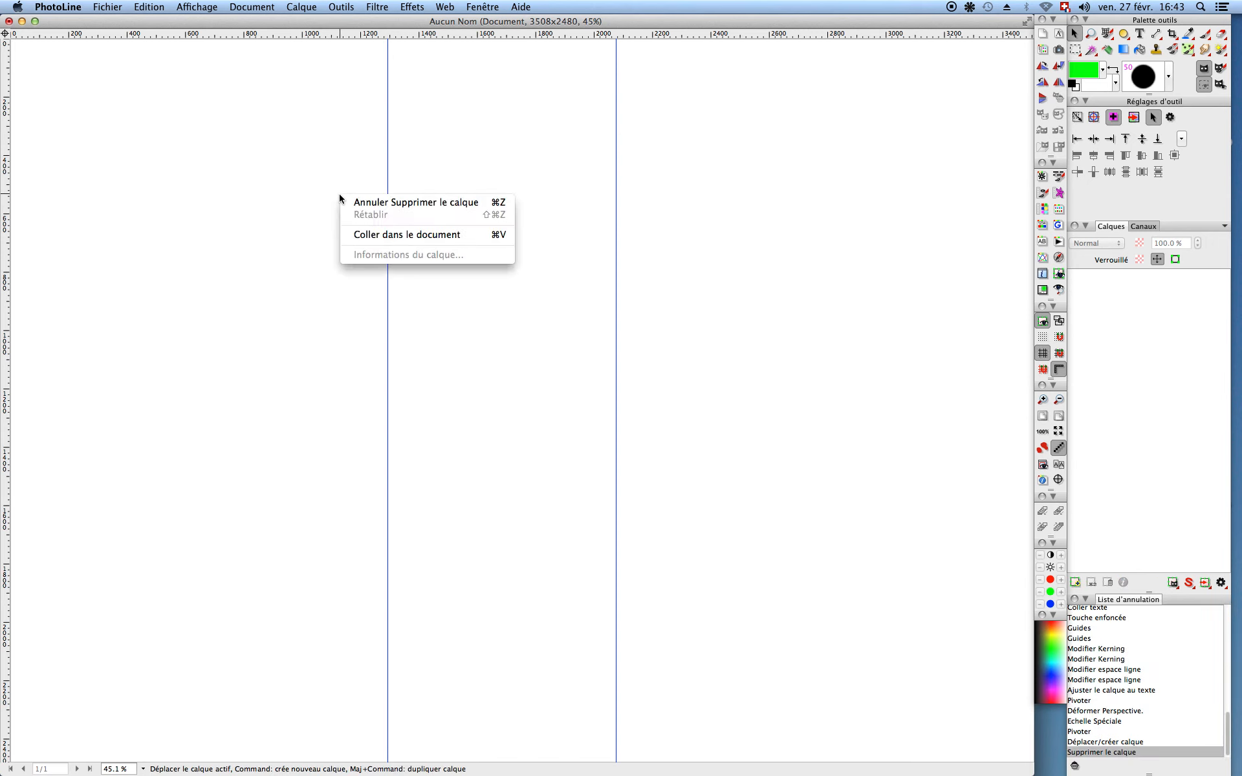
{"action": "left_click", "coordinate": [373, 236]}
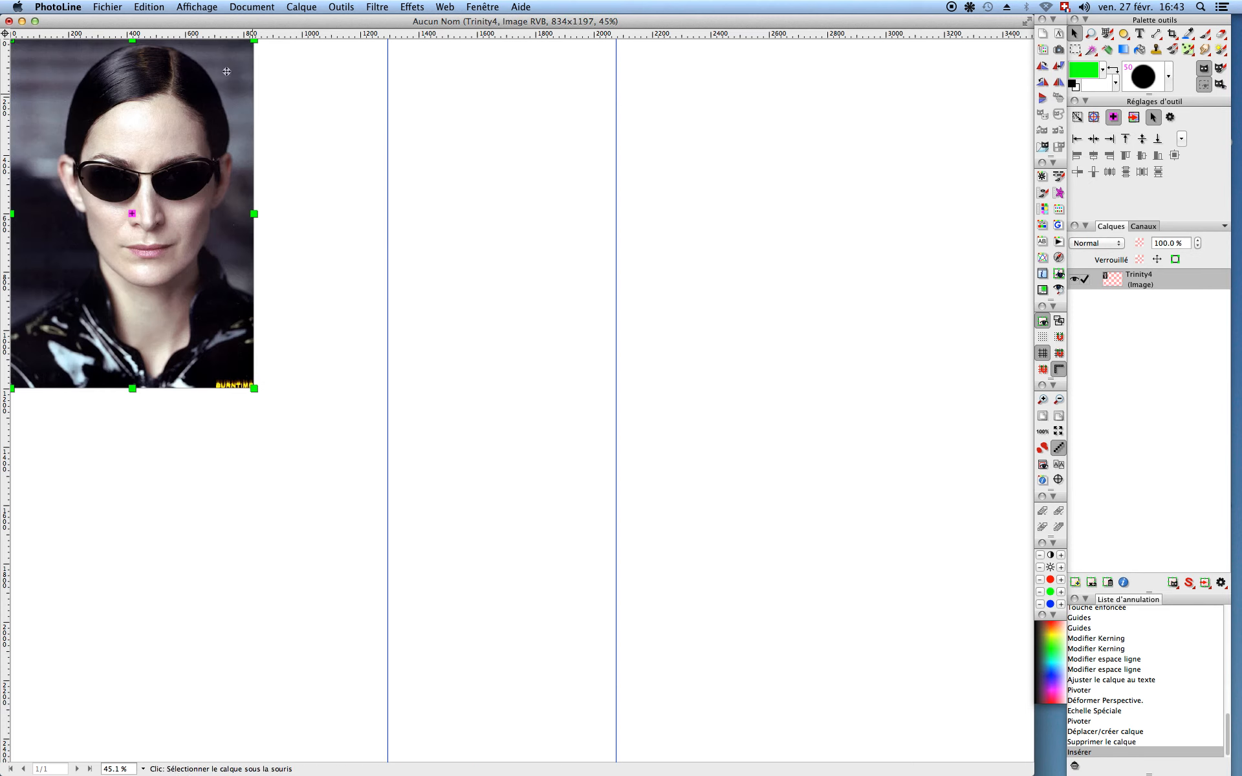
Step: Position the pasted portrait at the page top between the guides and shift the left guide slightly right
{"action": "left_click_drag", "start_coordinate": [191, 86], "coordinate": [247, 136]}
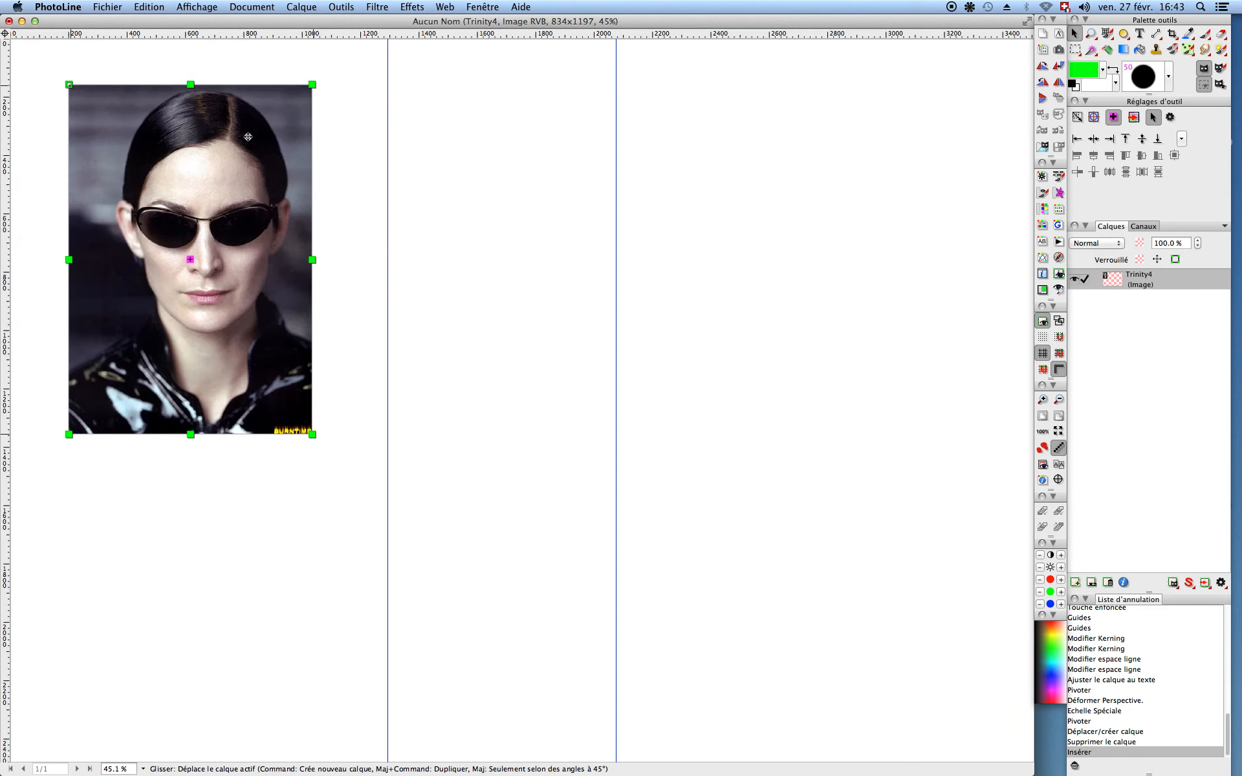
{"action": "left_click_drag", "start_coordinate": [466, 177], "coordinate": [391, 98]}
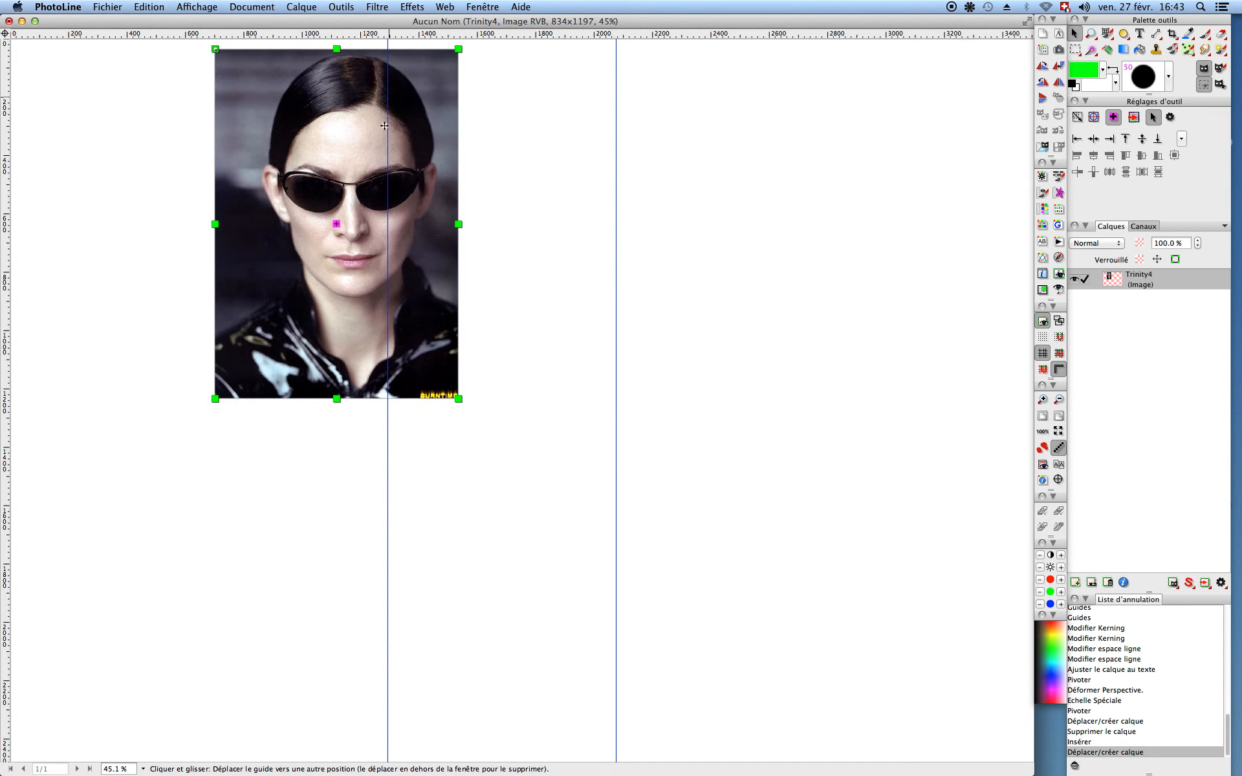
{"action": "left_click_drag", "start_coordinate": [391, 153], "coordinate": [595, 241]}
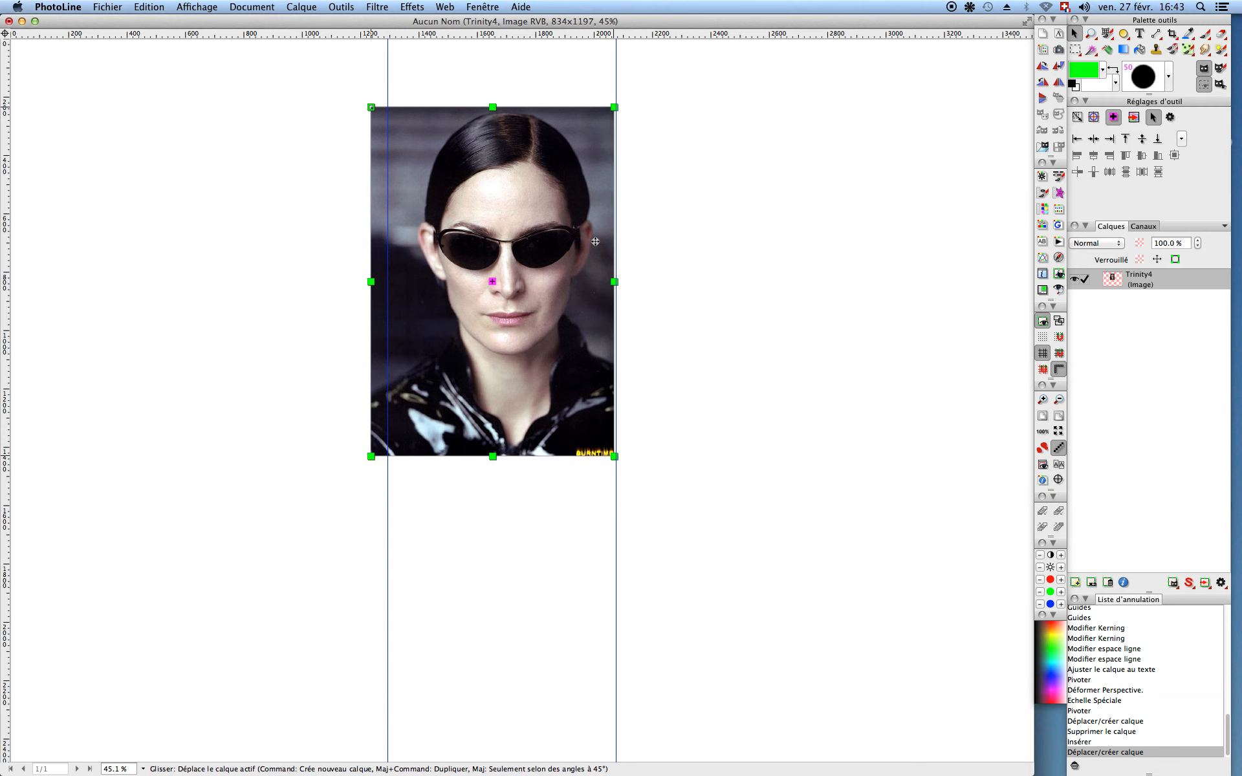
{"action": "key", "text": "Right"}
{"action": "key", "text": "Right"}
{"action": "key", "text": "Right"}
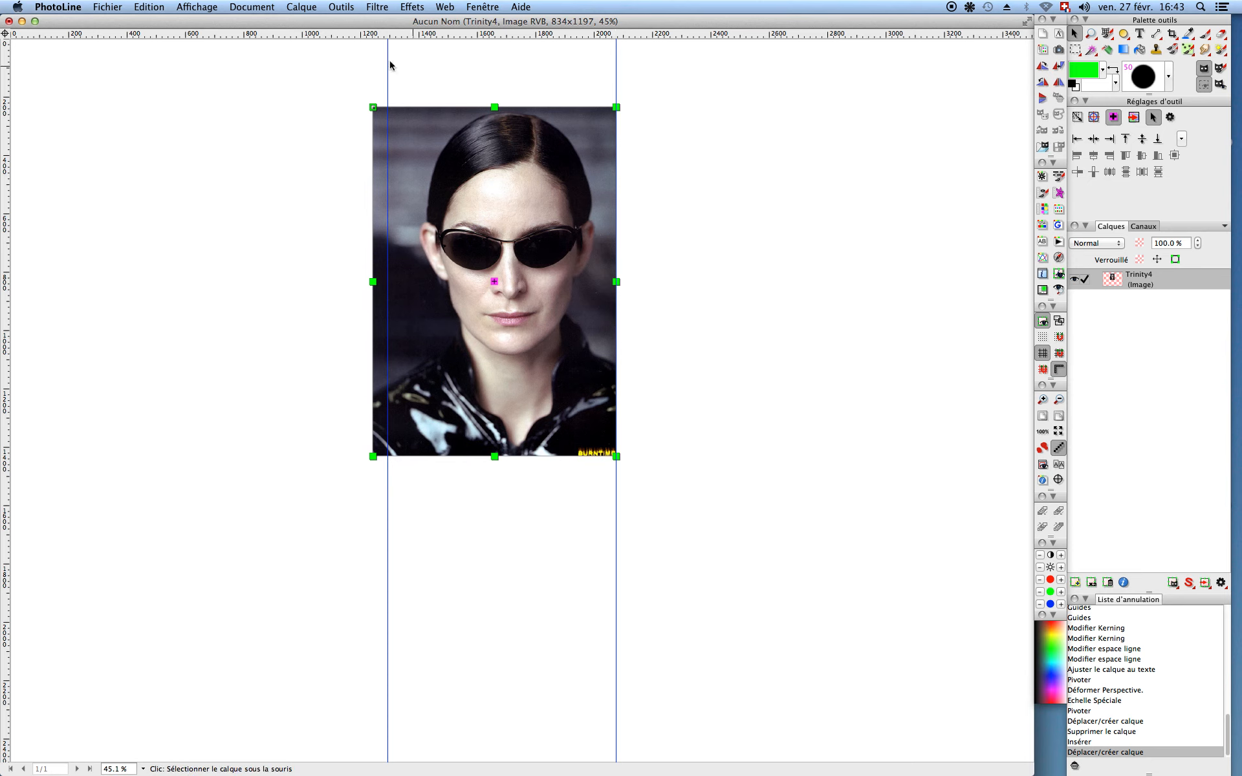
{"action": "mouse_move", "coordinate": [388, 66]}
{"action": "left_mouse_down"}
{"action": "mouse_move", "coordinate": [408, 68]}
{"action": "mouse_move", "coordinate": [397, 70]}
{"action": "left_mouse_up"}
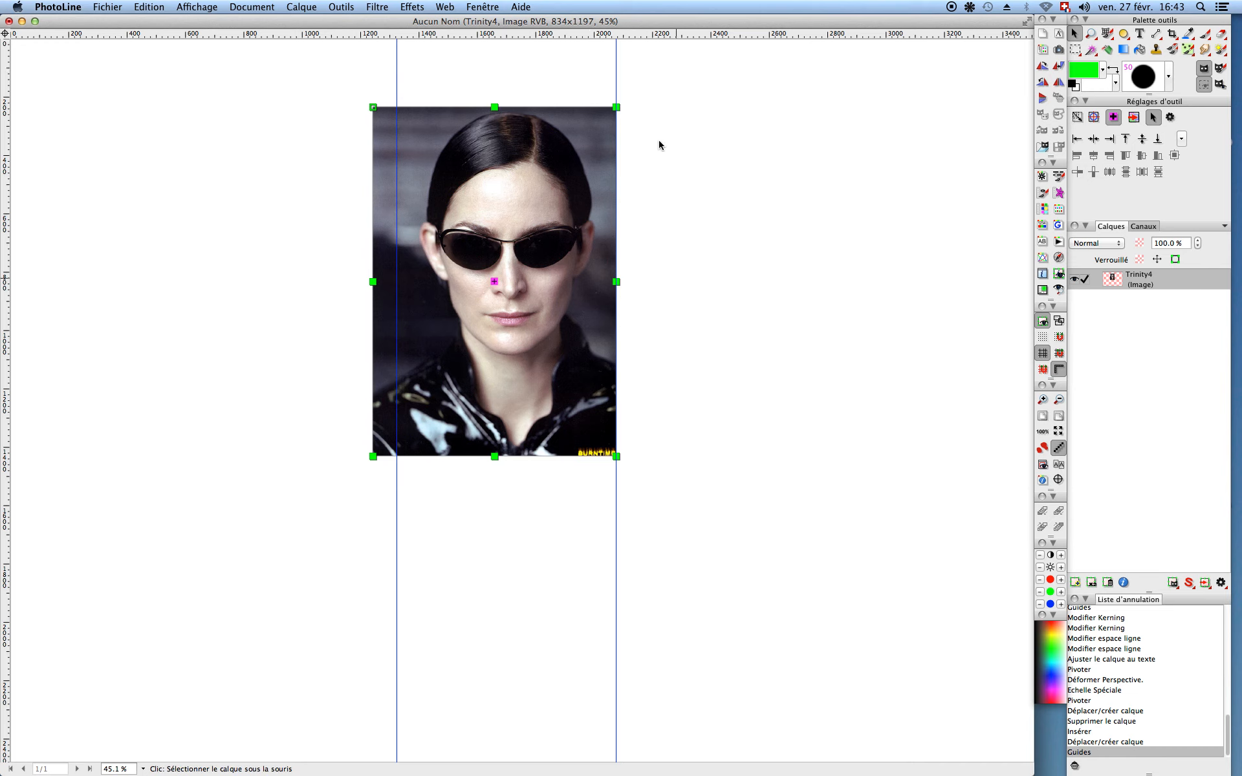
Step: Draw a rectangular selection over the portrait's head and shoulders
{"action": "left_click", "coordinate": [1075, 52]}
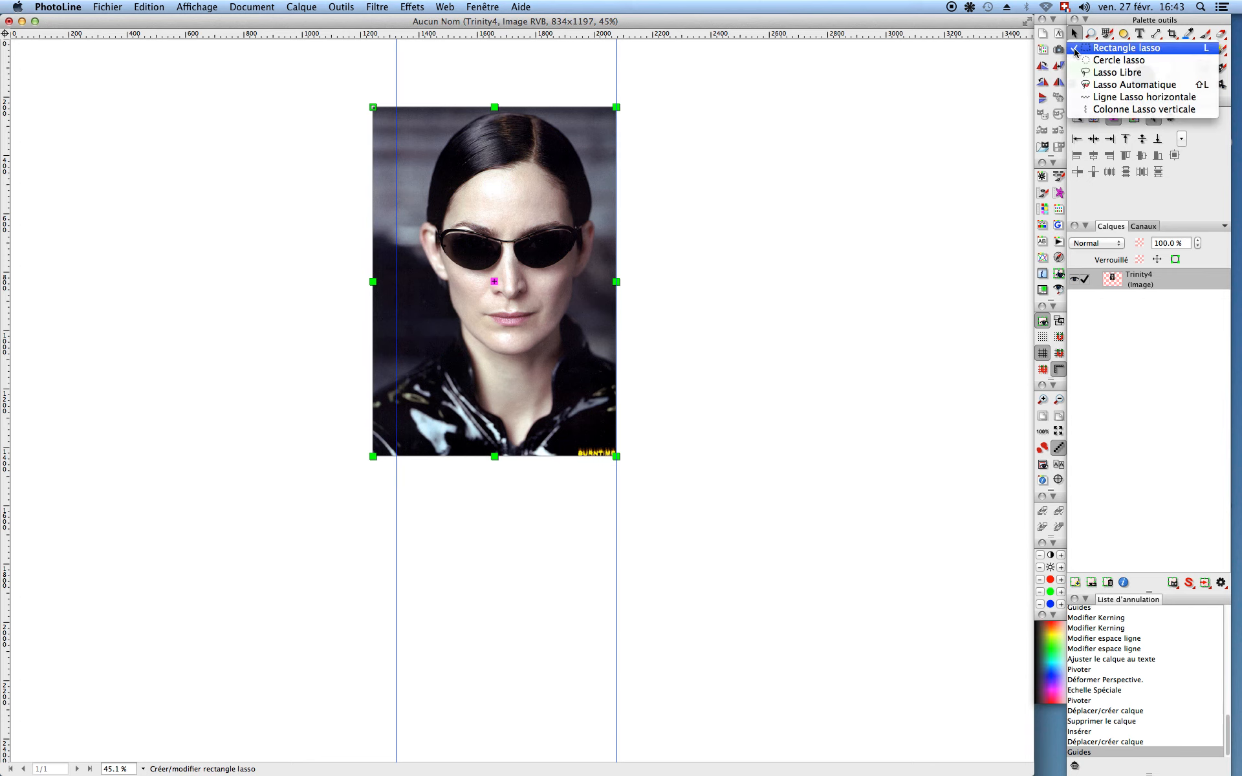
{"action": "left_click", "coordinate": [1076, 50]}
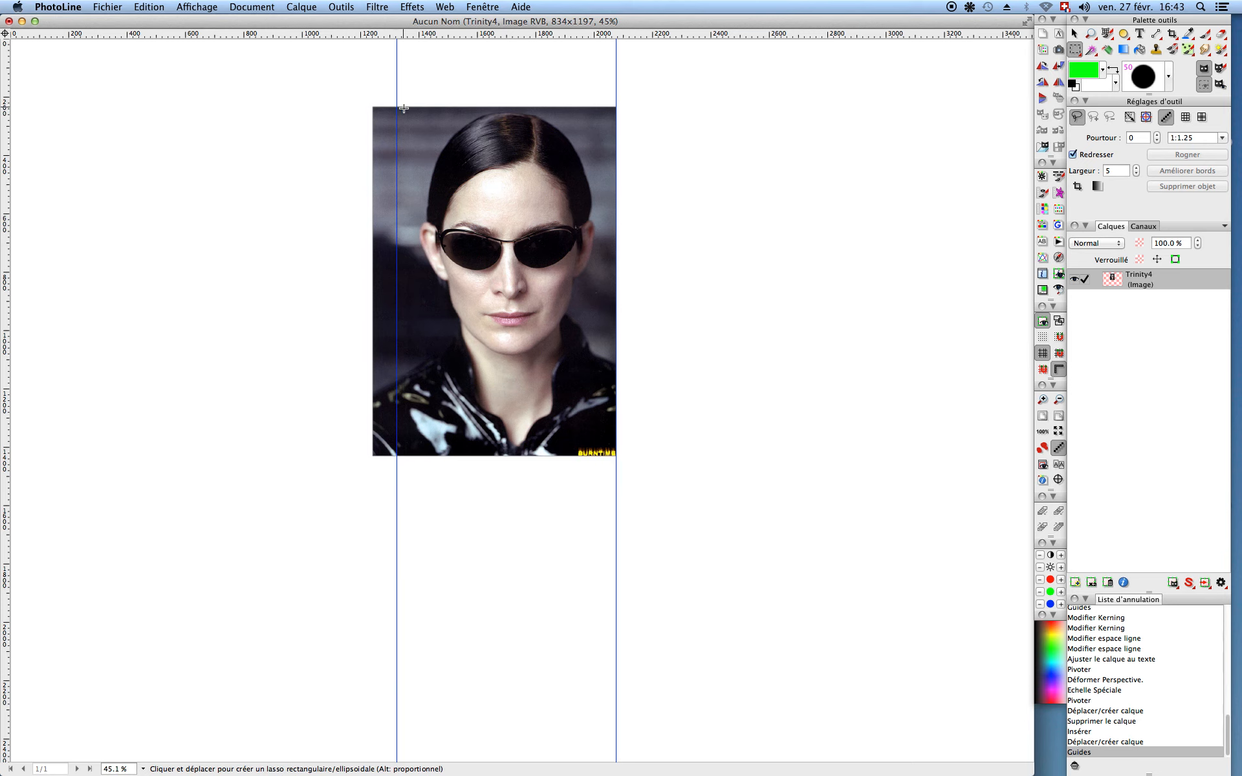
{"action": "left_click_drag", "start_coordinate": [398, 109], "coordinate": [452, 219]}
{"action": "left_click_drag", "start_coordinate": [534, 338], "coordinate": [617, 373]}
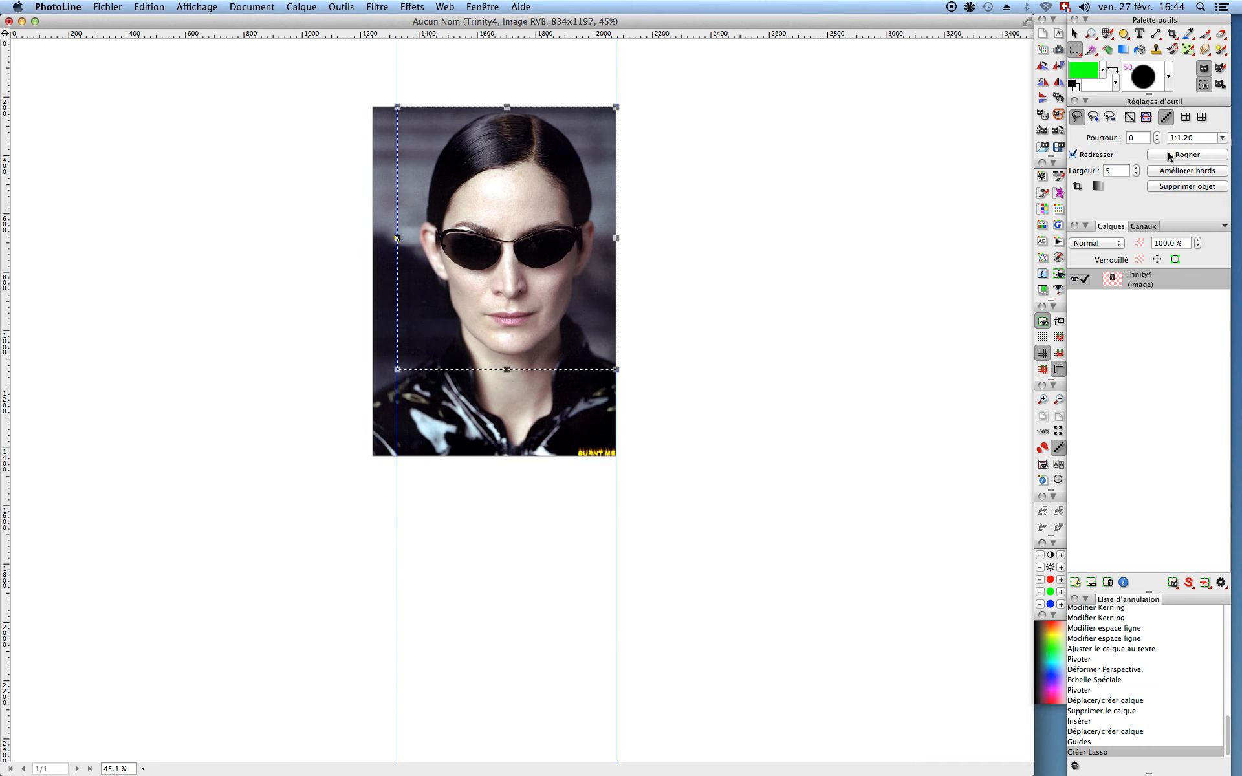
Step: Set the selection ratio to 1:1.20 and crop the portrait to 748 × 899 px
{"action": "left_click", "coordinate": [1136, 167]}
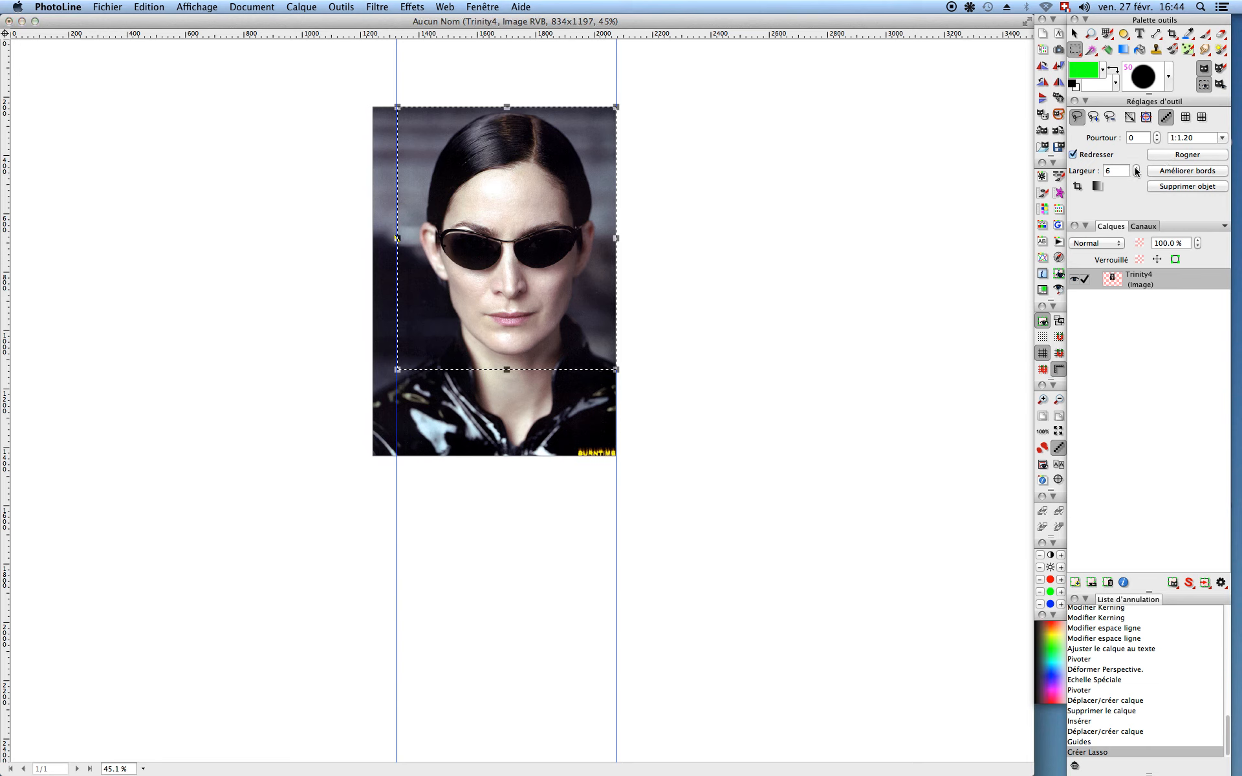
{"action": "left_click", "coordinate": [1157, 134]}
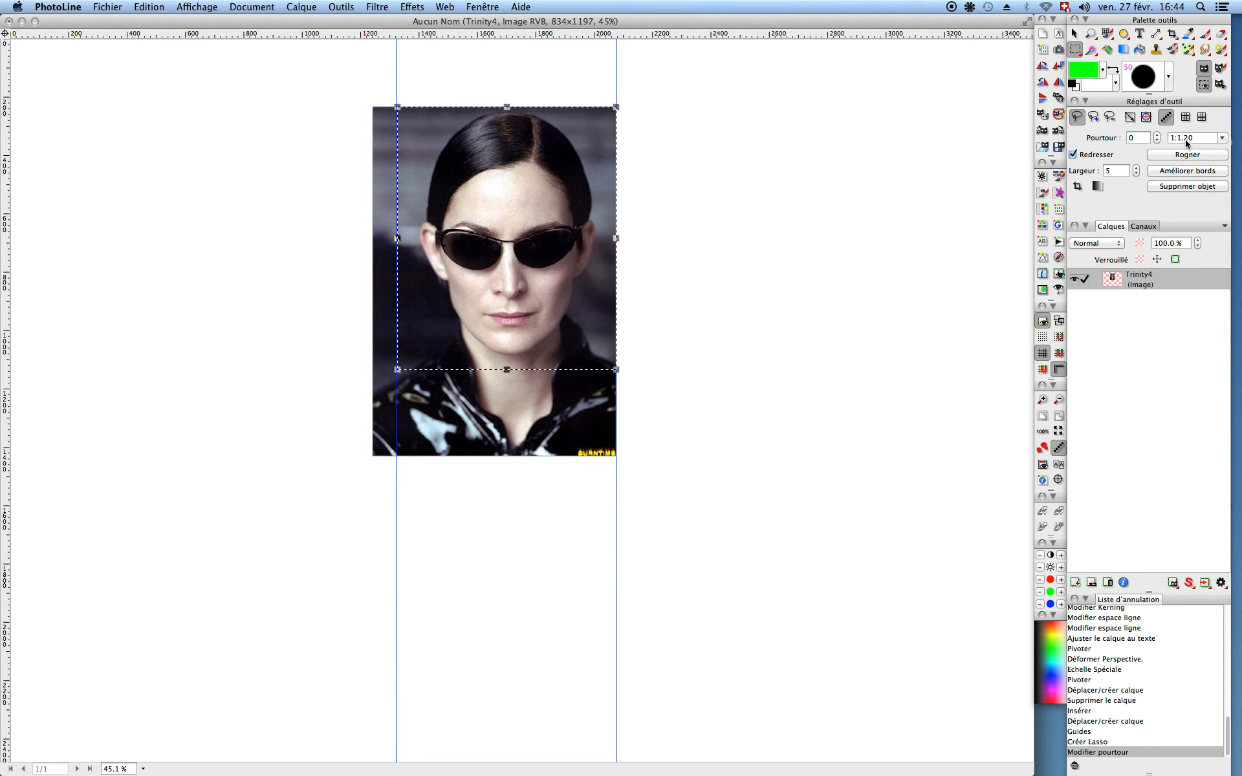
{"action": "left_click", "coordinate": [1223, 139]}
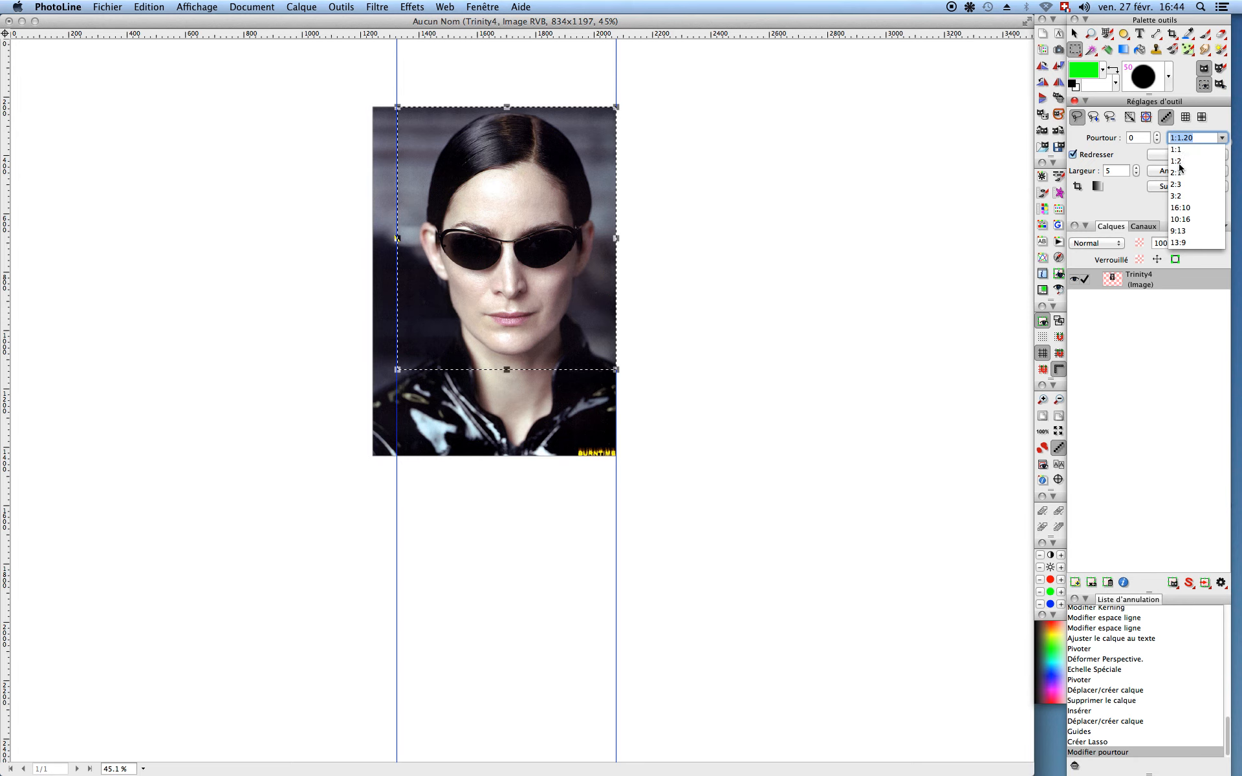
{"action": "left_click", "coordinate": [1124, 196]}
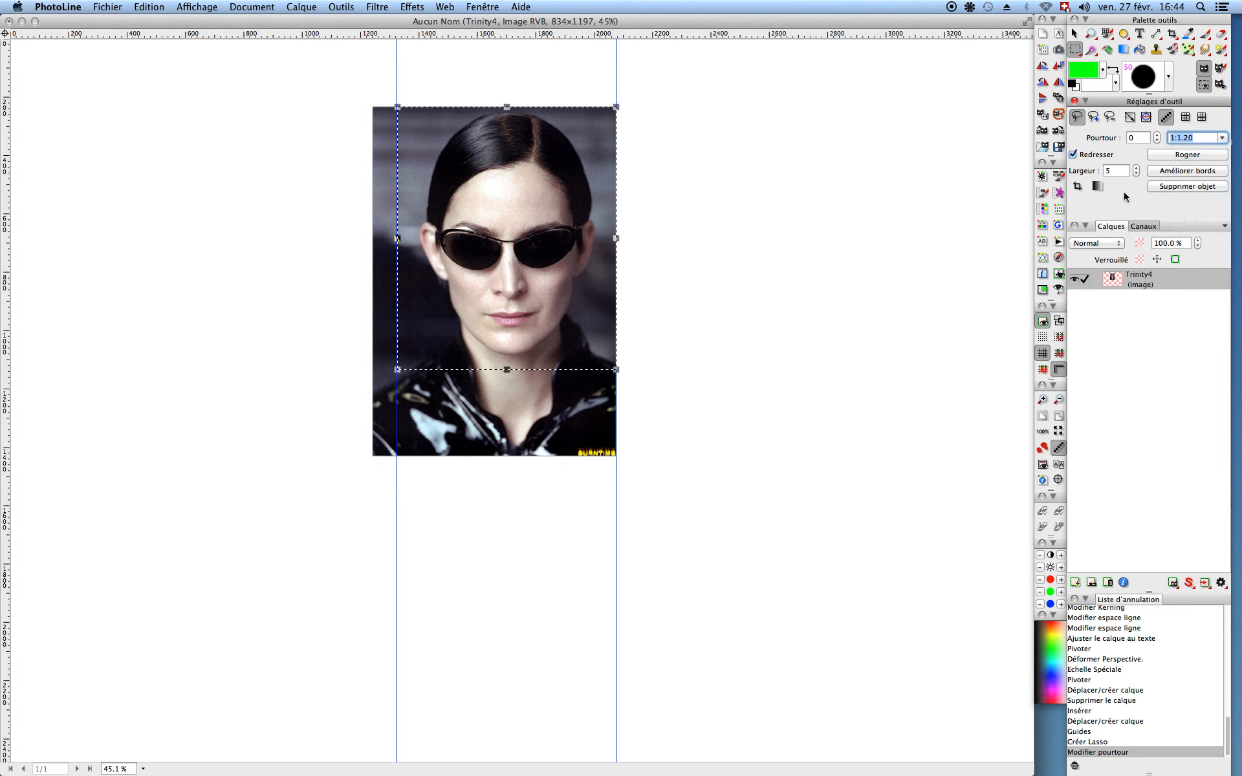
{"action": "left_click", "coordinate": [1177, 154]}
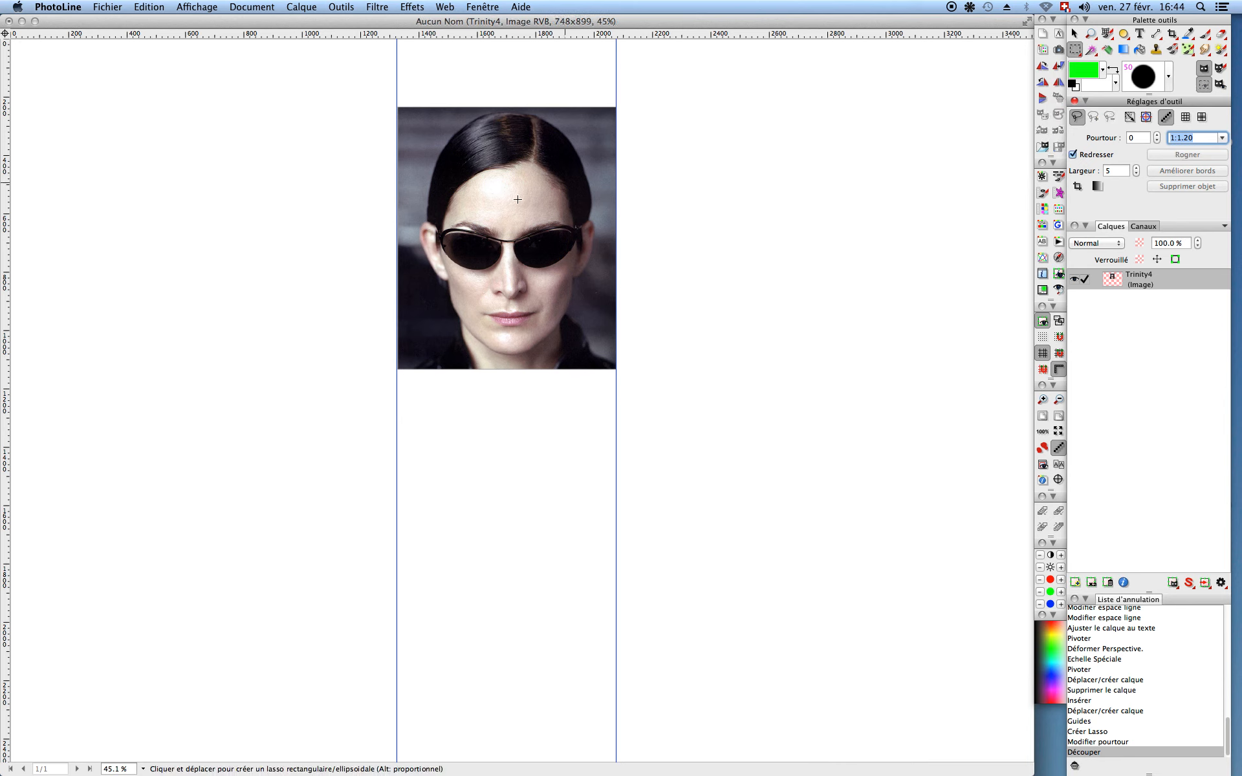
{"action": "left_click", "coordinate": [1074, 33]}
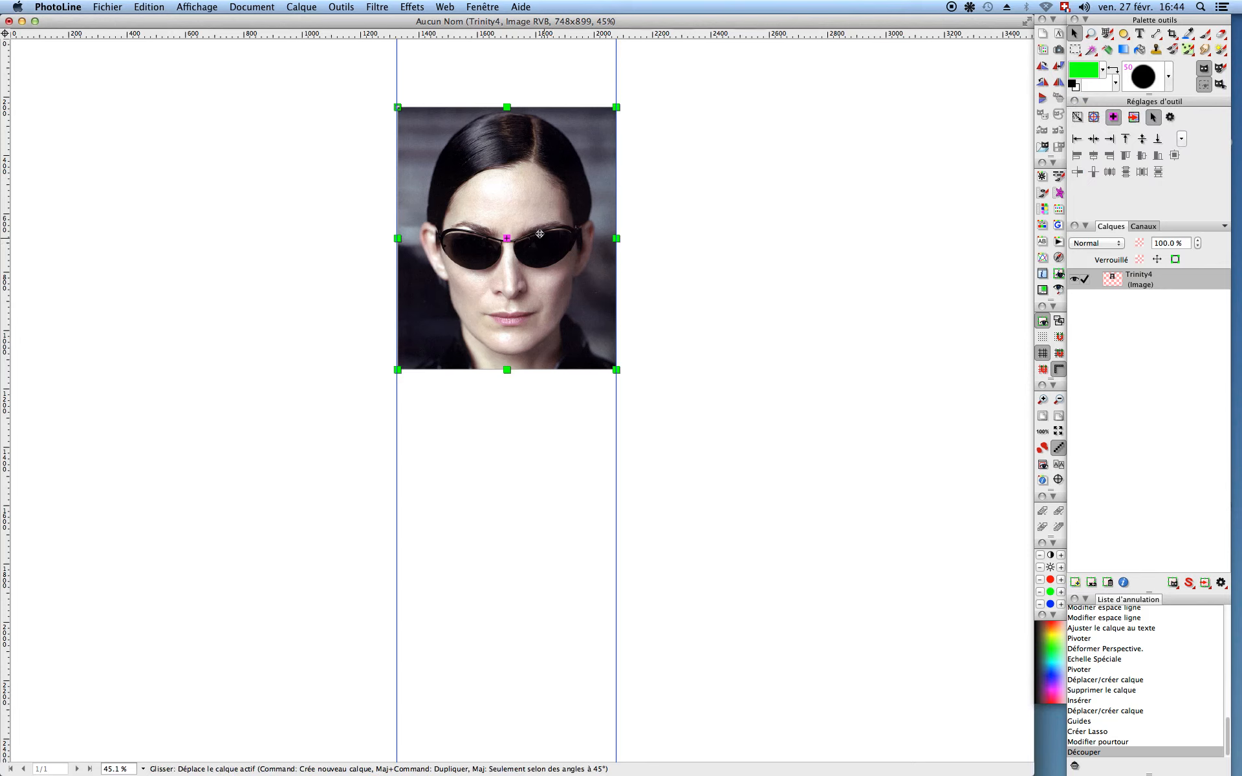
Step: Move the cropped portrait lower between the guides and close the Trinity4.jpg source window
{"action": "left_click_drag", "start_coordinate": [516, 238], "coordinate": [520, 315]}
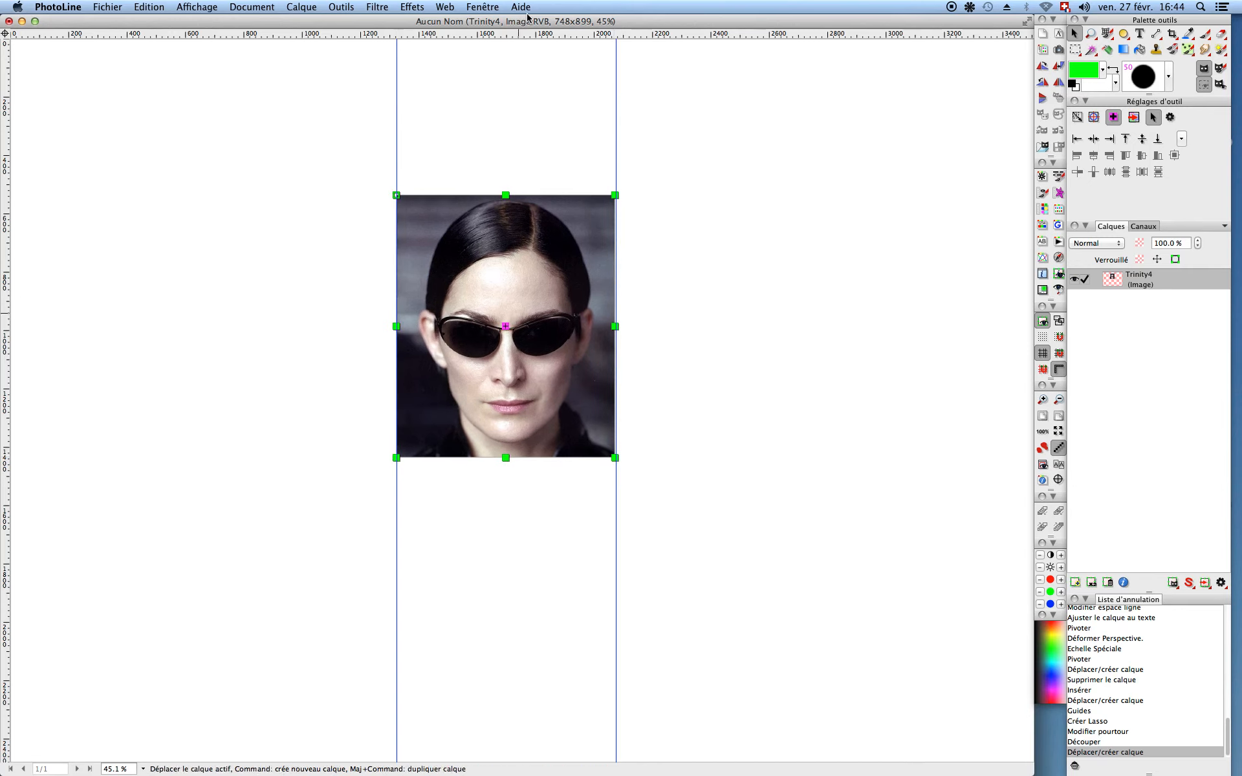
{"action": "left_click", "coordinate": [491, 8]}
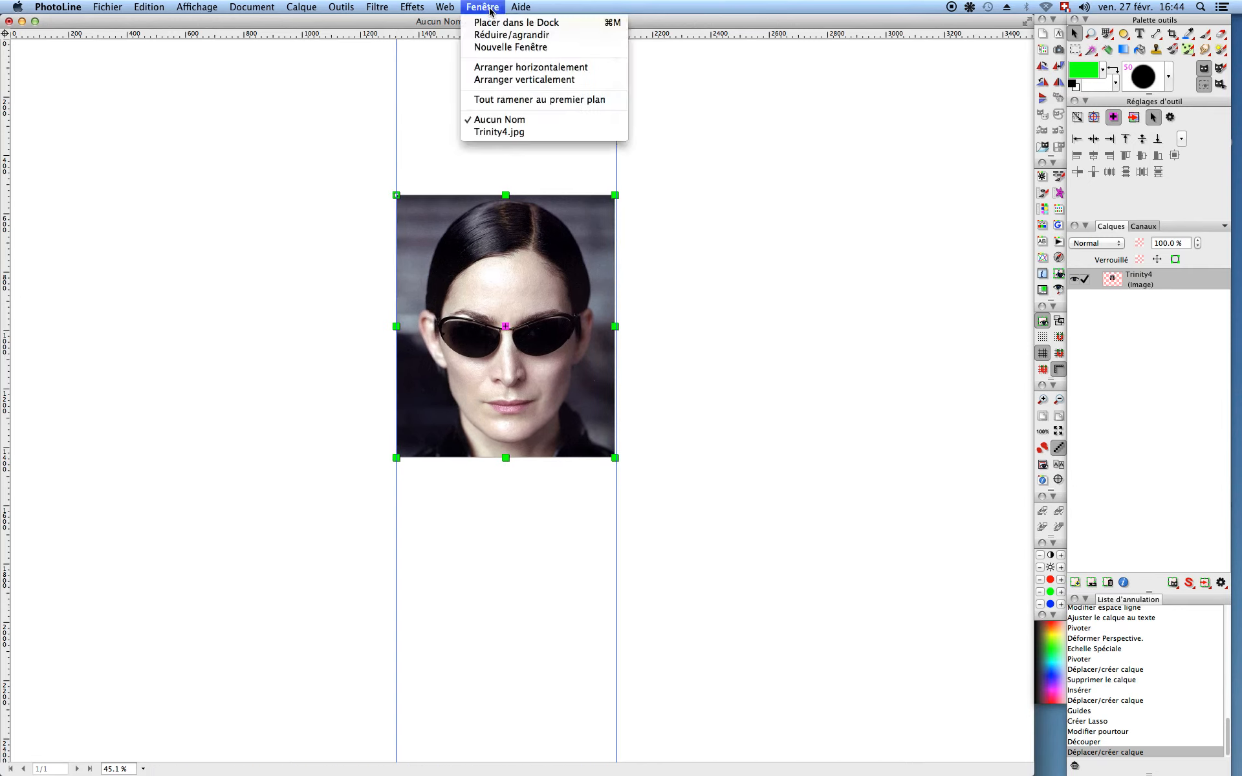
{"action": "left_click", "coordinate": [488, 131]}
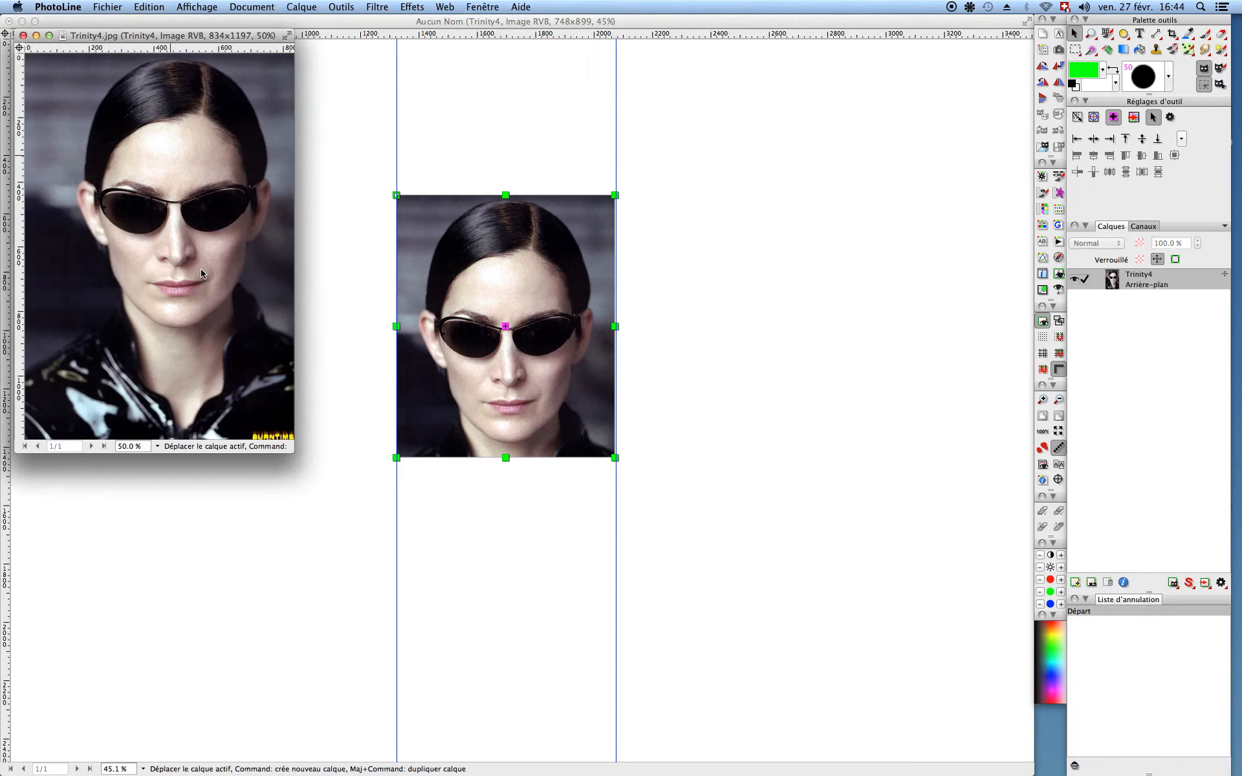
{"action": "left_click", "coordinate": [23, 36]}
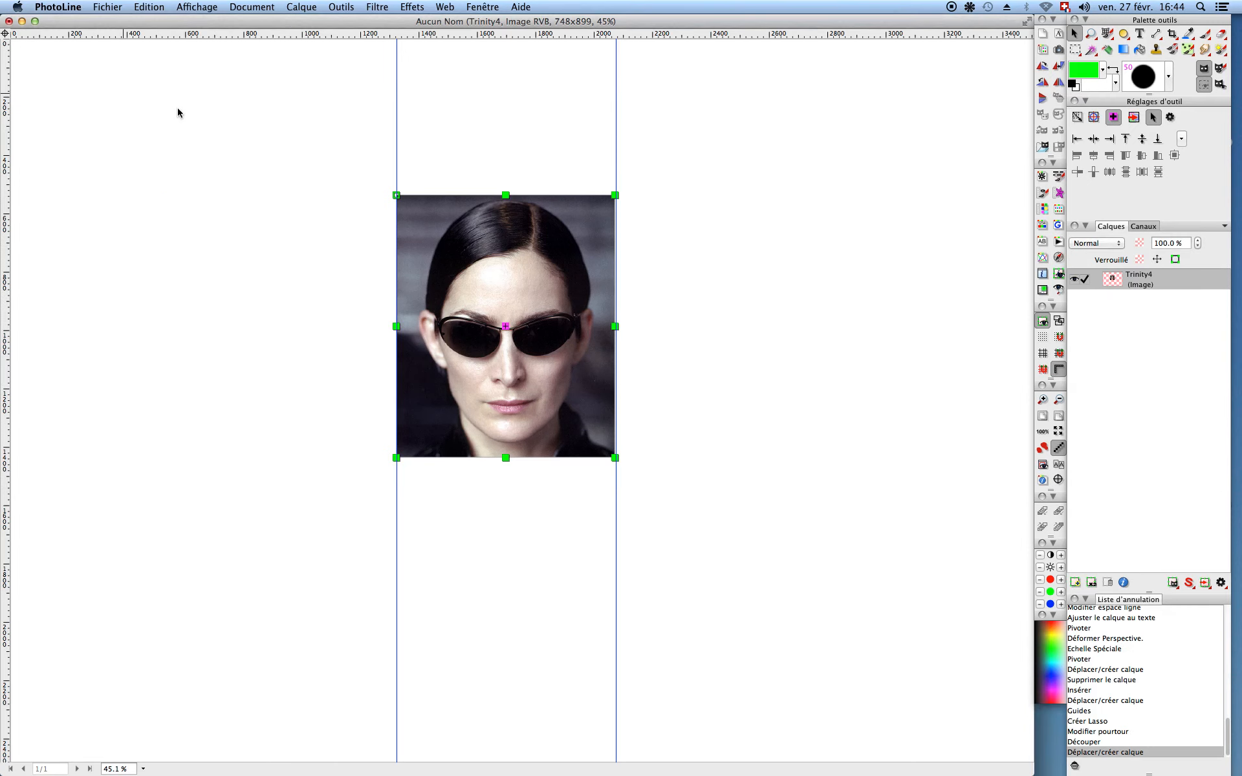